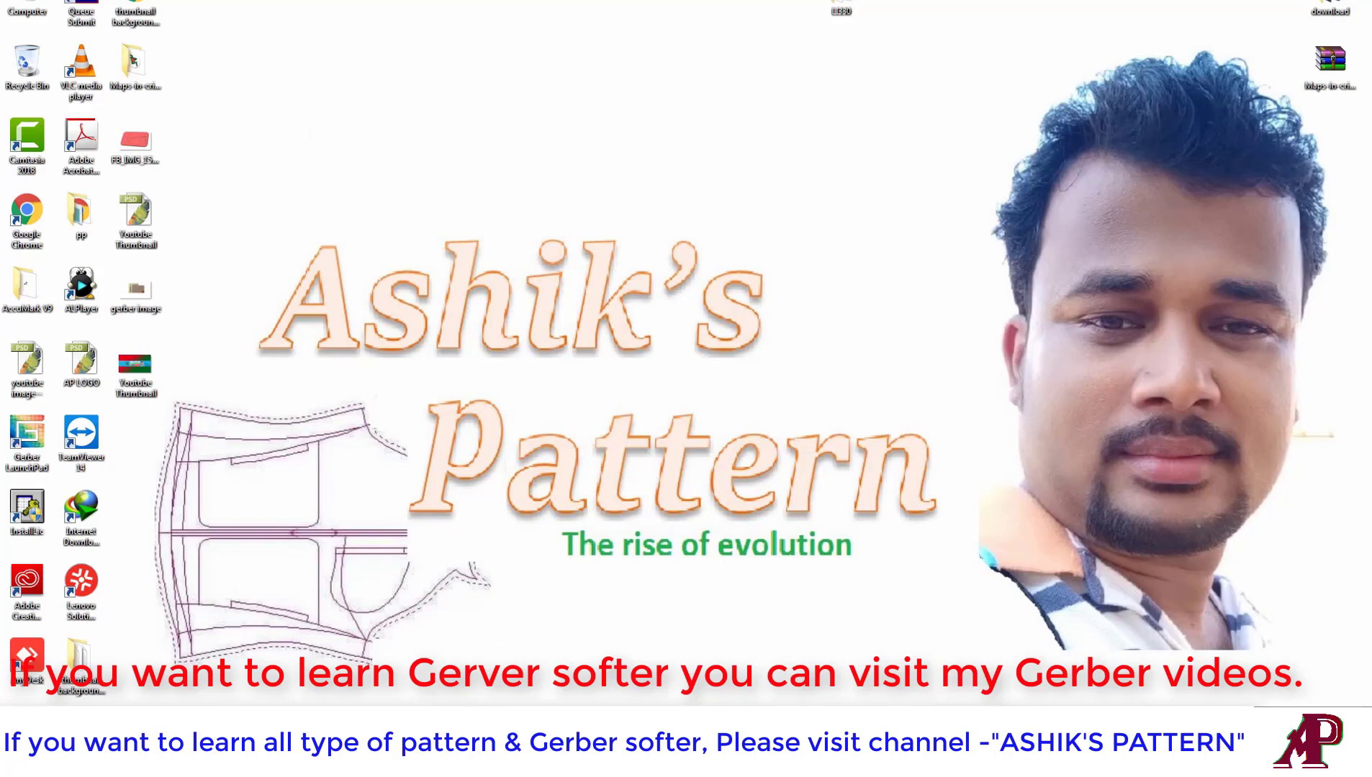
# Move from the measurement chart to the jacket back sketch
pyautogui.click(425, 670)
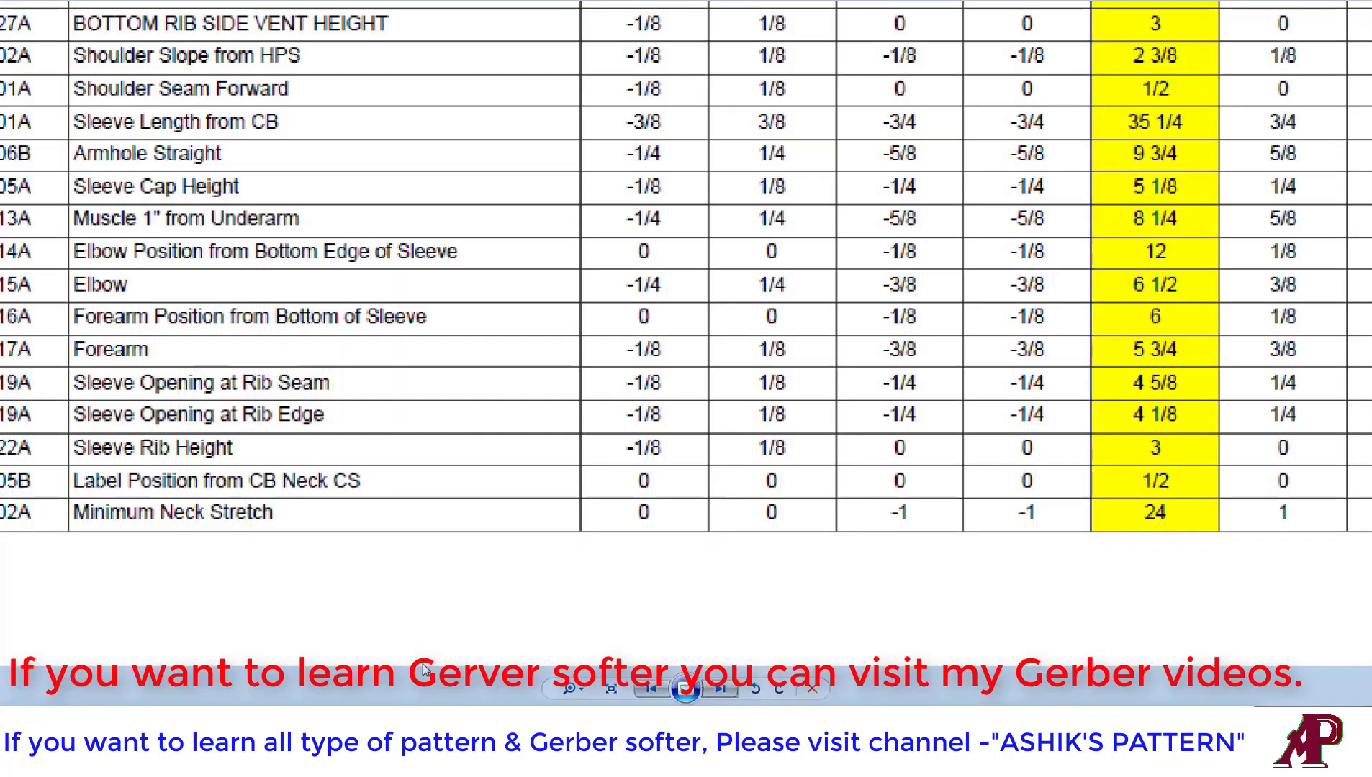
pyautogui.hotkey('alt', 'Tab')
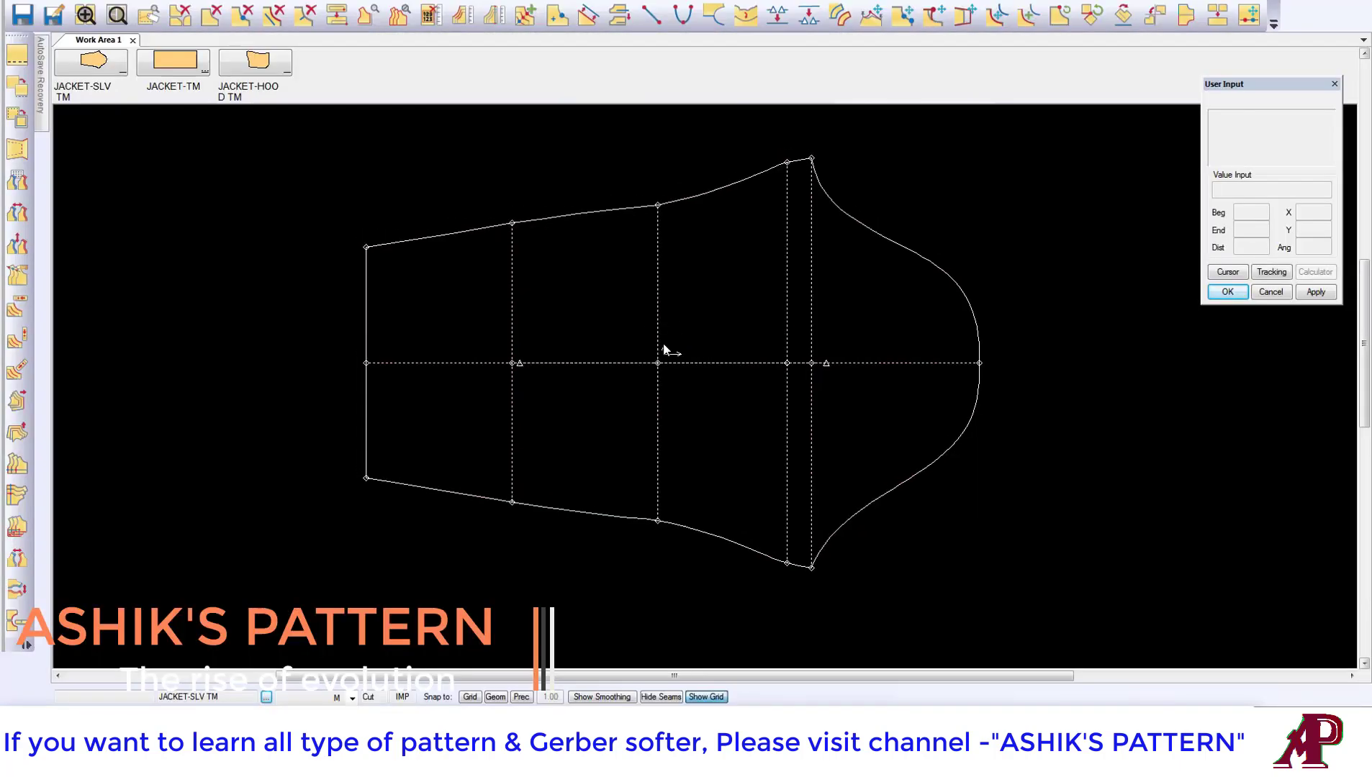
pyautogui.moveTo(663, 348); pyautogui.dragTo(712, 326, button='middle')
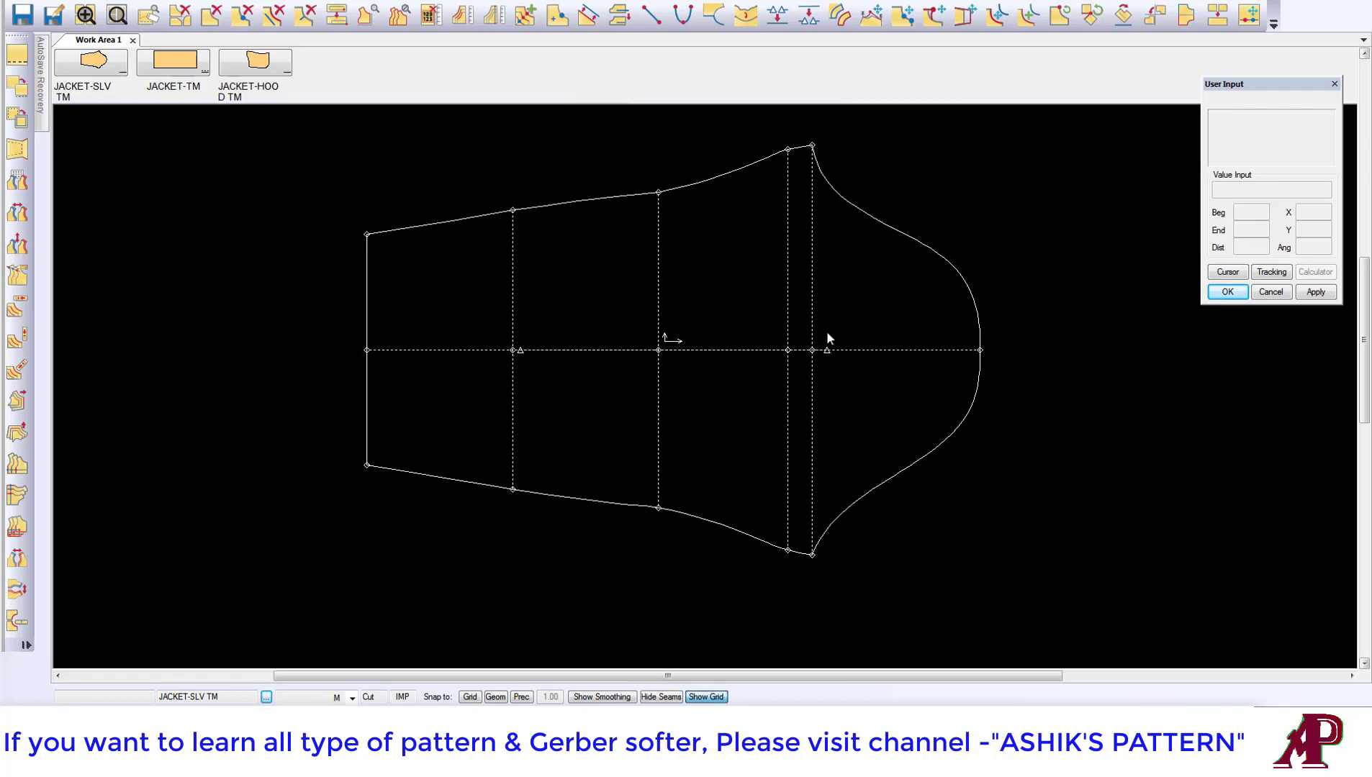
pyautogui.moveTo(559, 325); pyautogui.dragTo(579, 320, button='middle')
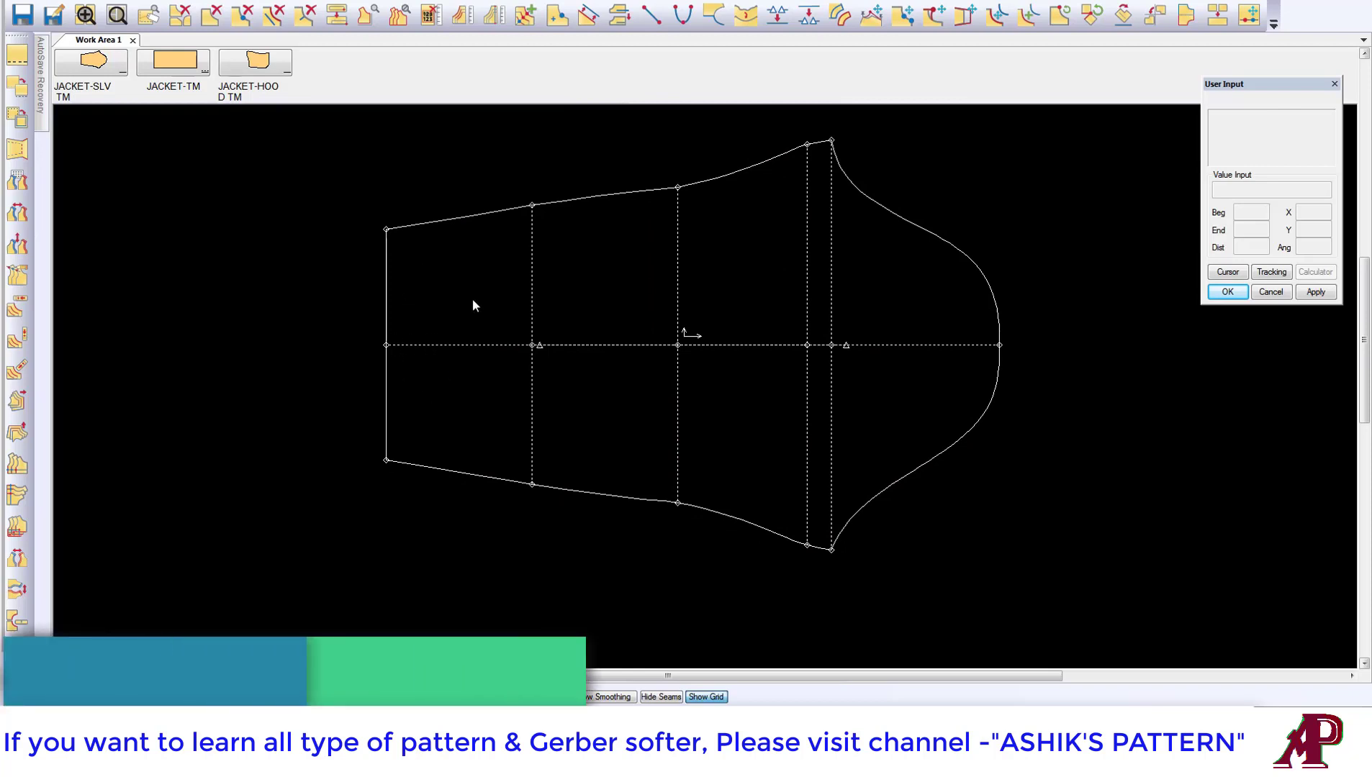
pyautogui.moveTo(471, 303); pyautogui.dragTo(465, 318, button='middle')
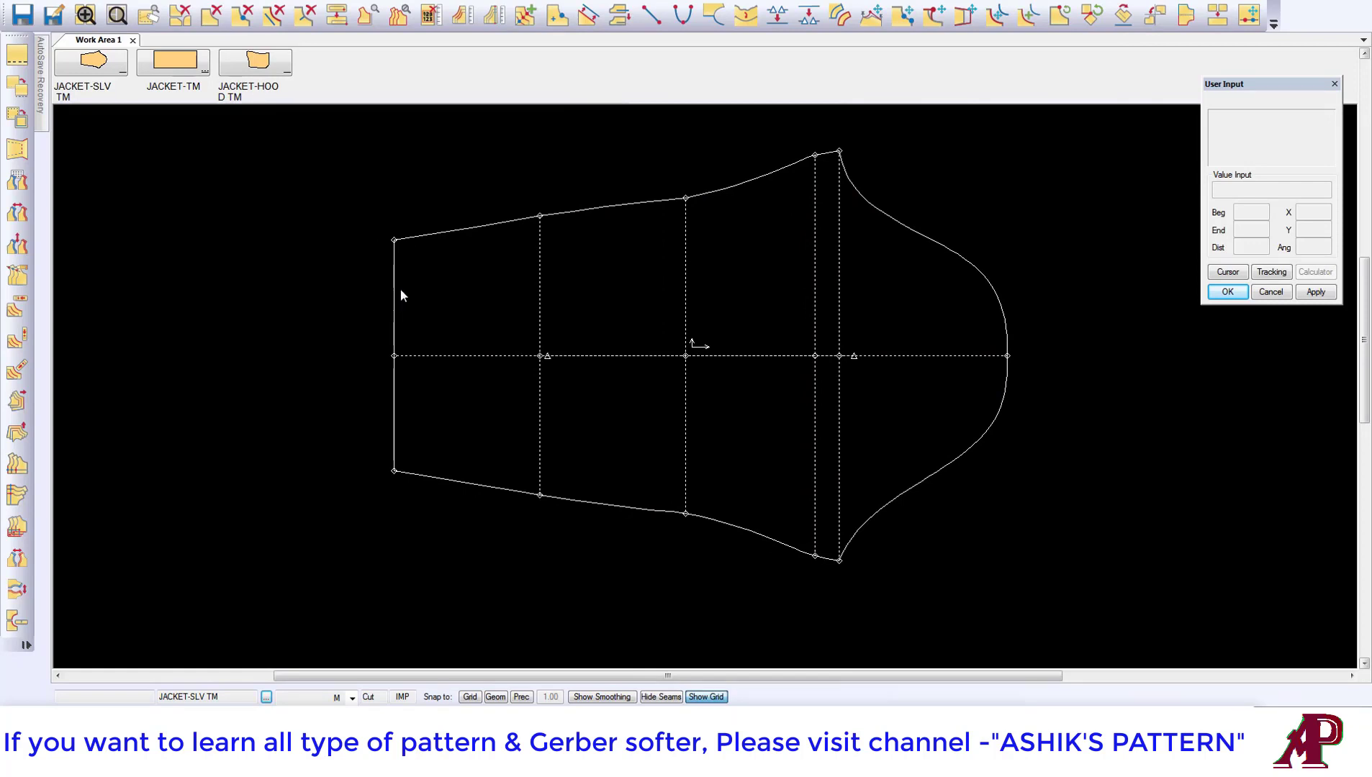
pyautogui.moveTo(442, 311); pyautogui.dragTo(468, 304)
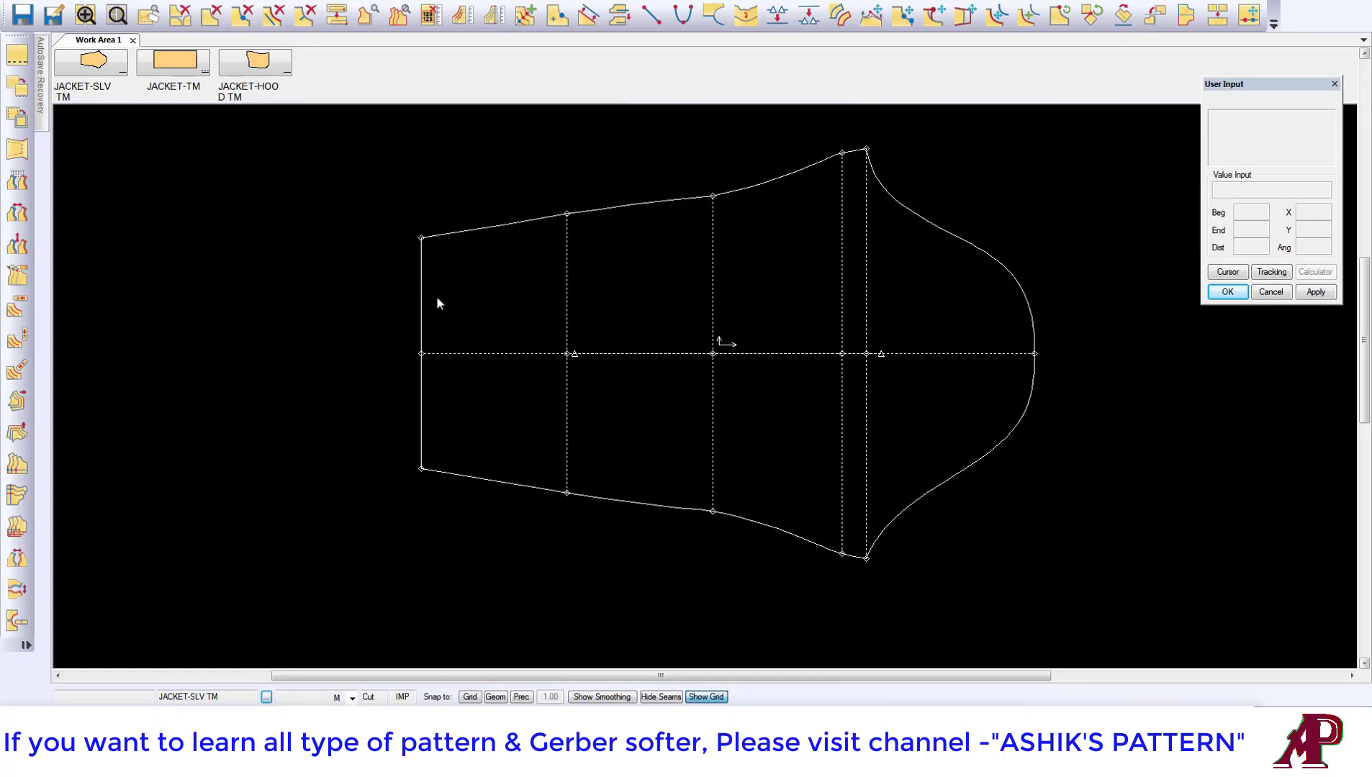
# Offset the sleeve's left edge by 3 to make the cuff line
pyautogui.click(588, 14)
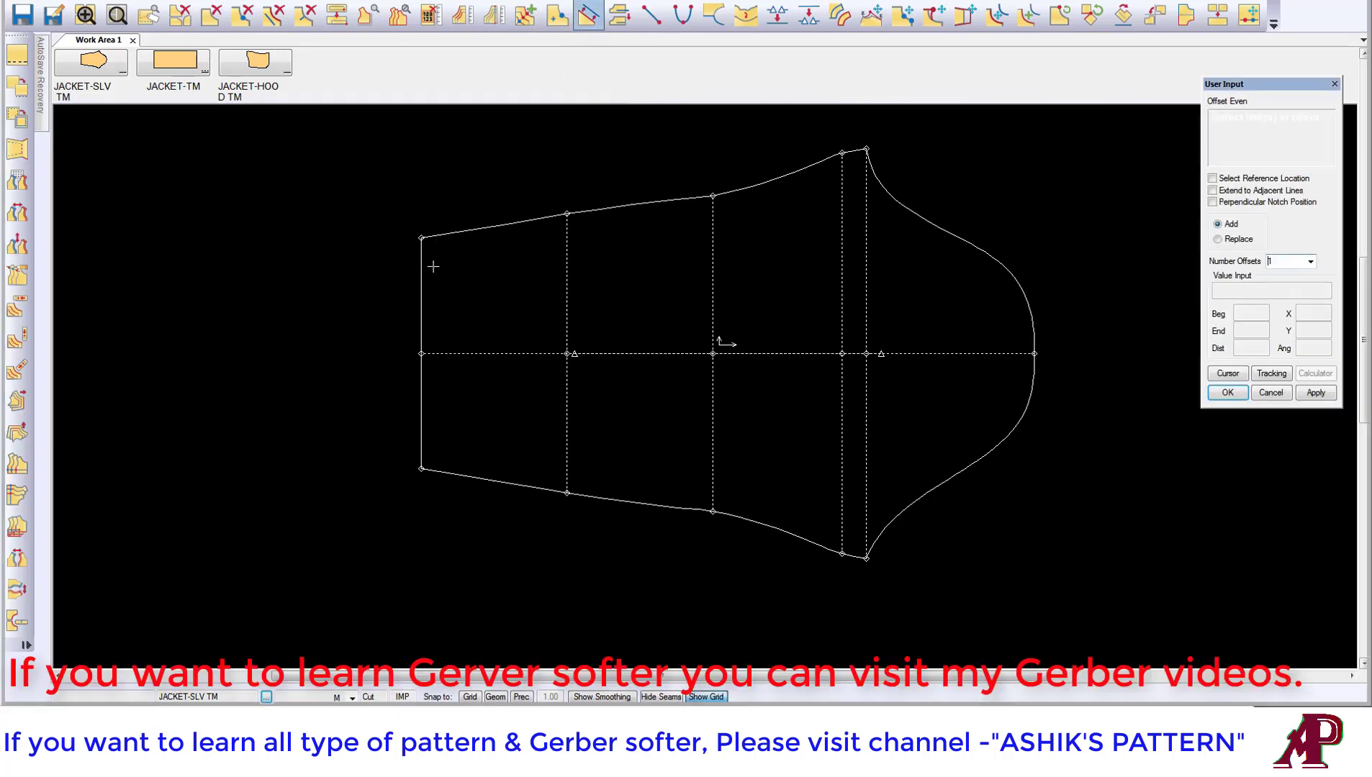
pyautogui.click(422, 306)
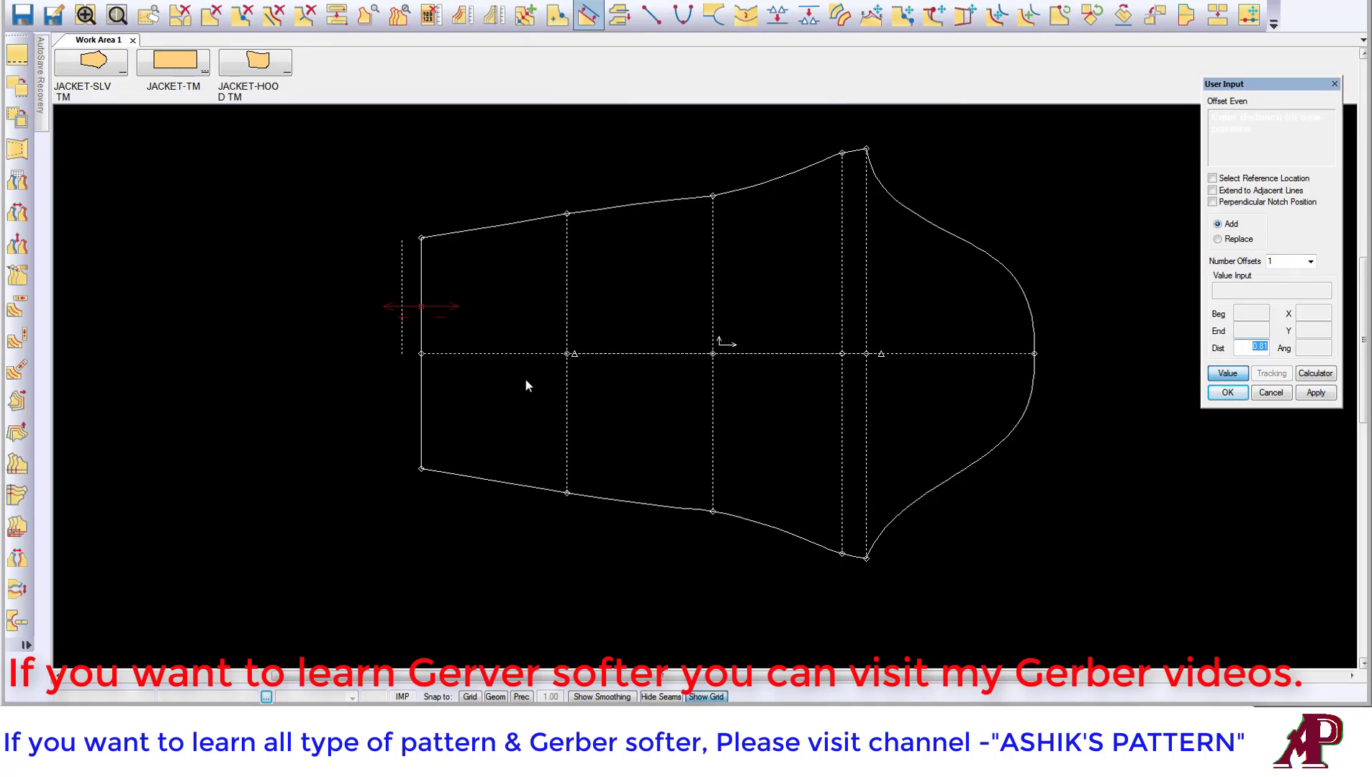
pyautogui.write('3')
pyautogui.press('Return')
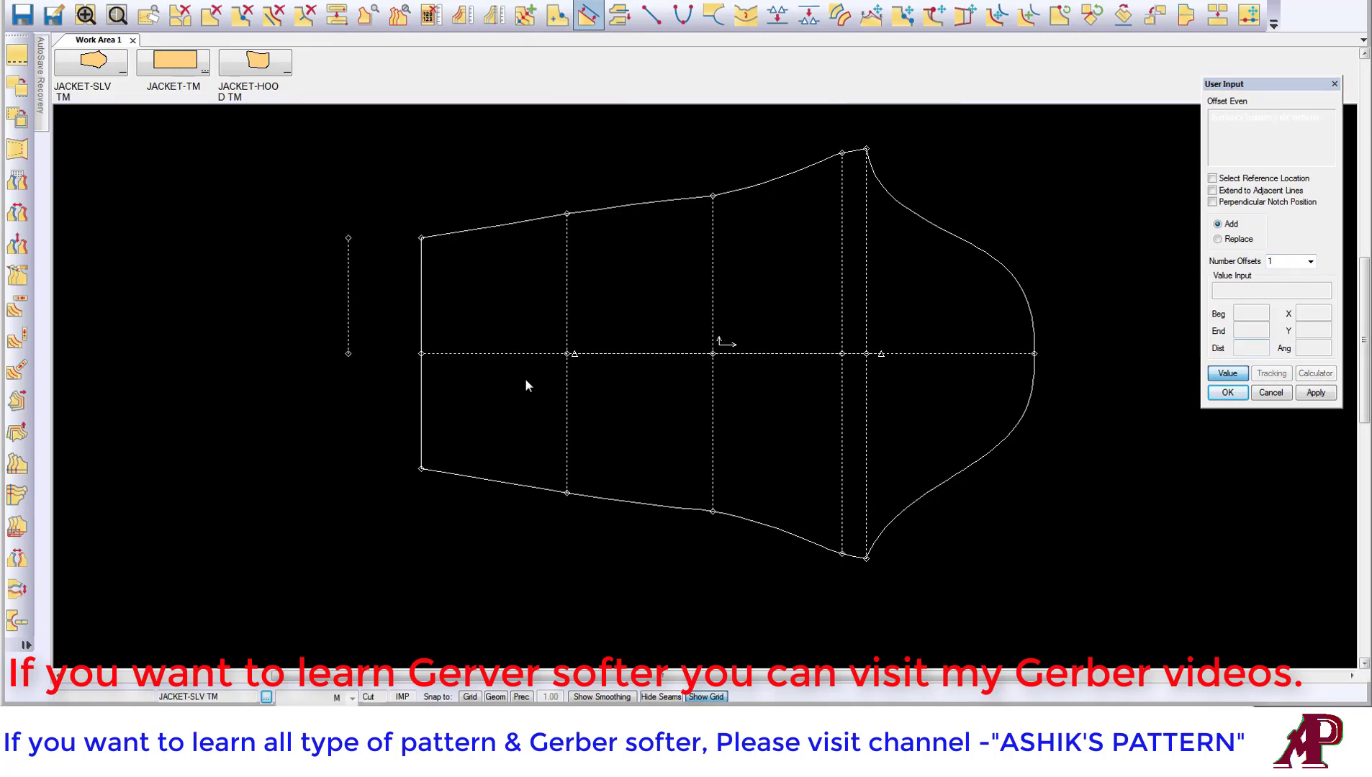
# Offset the centre line 4.125 above and 4.125 below
pyautogui.click(440, 353)
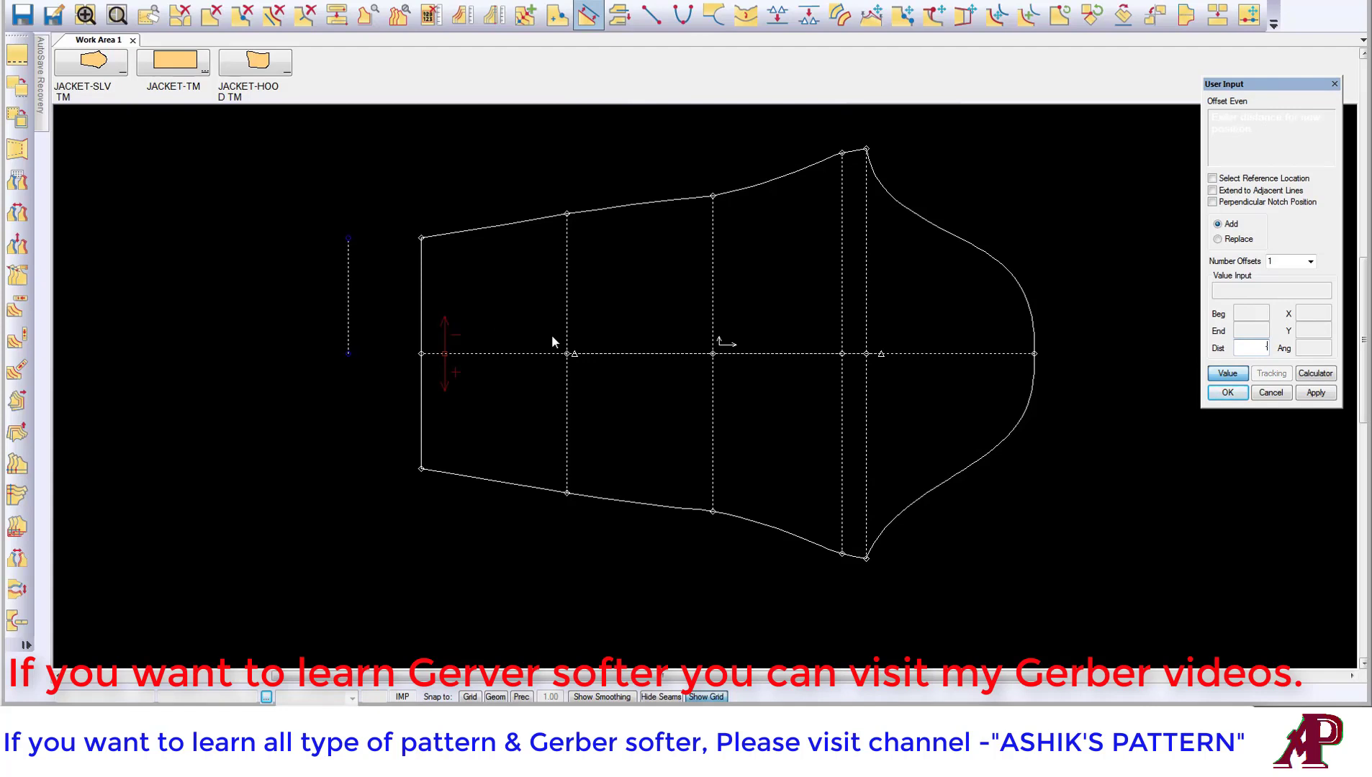
pyautogui.write('-4')
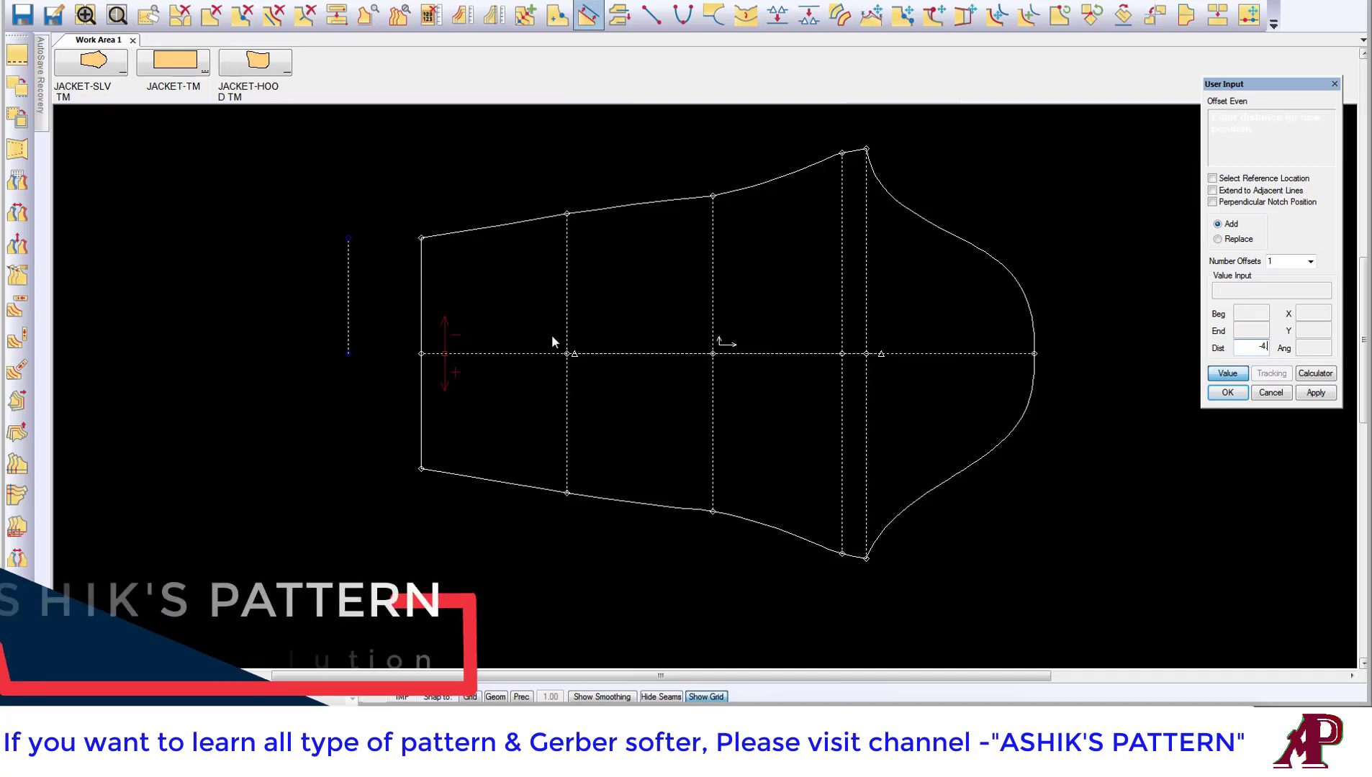
pyautogui.write('.125')
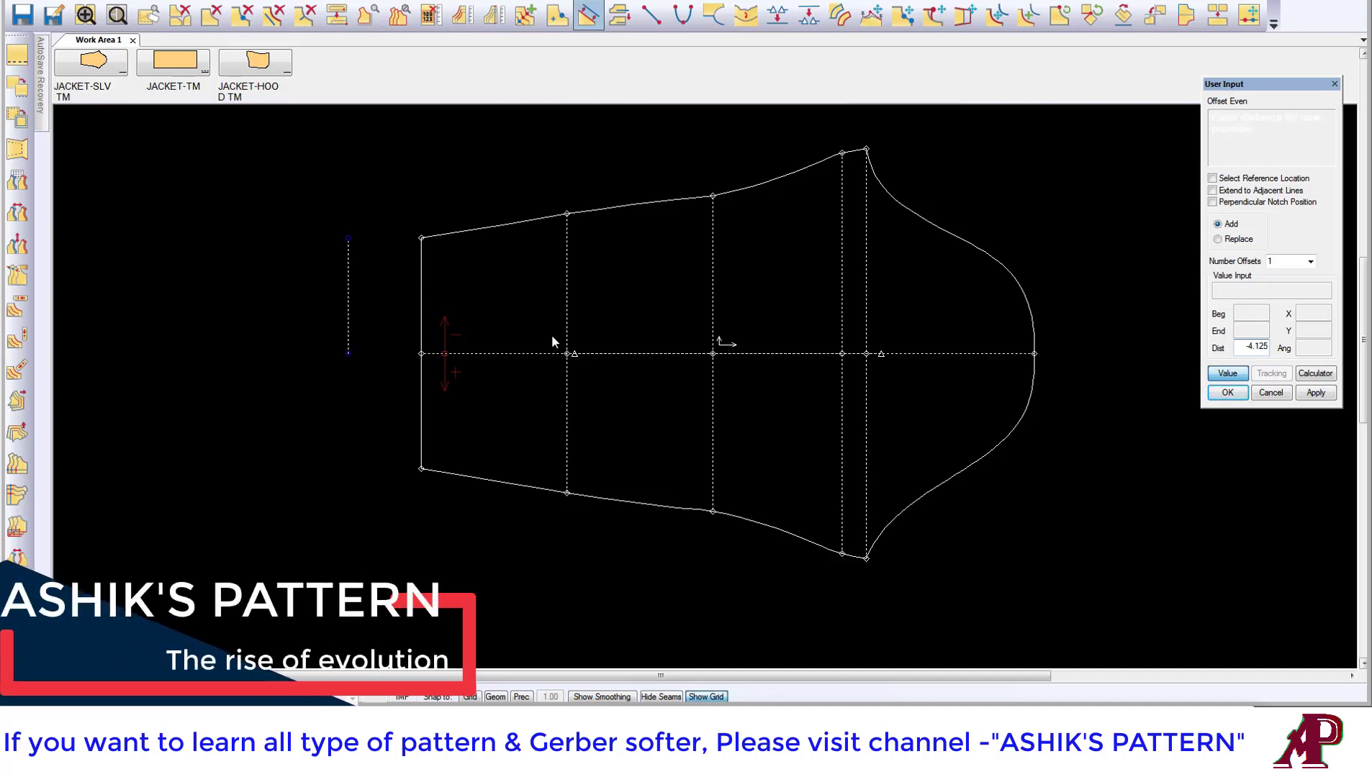
pyautogui.press('Return')
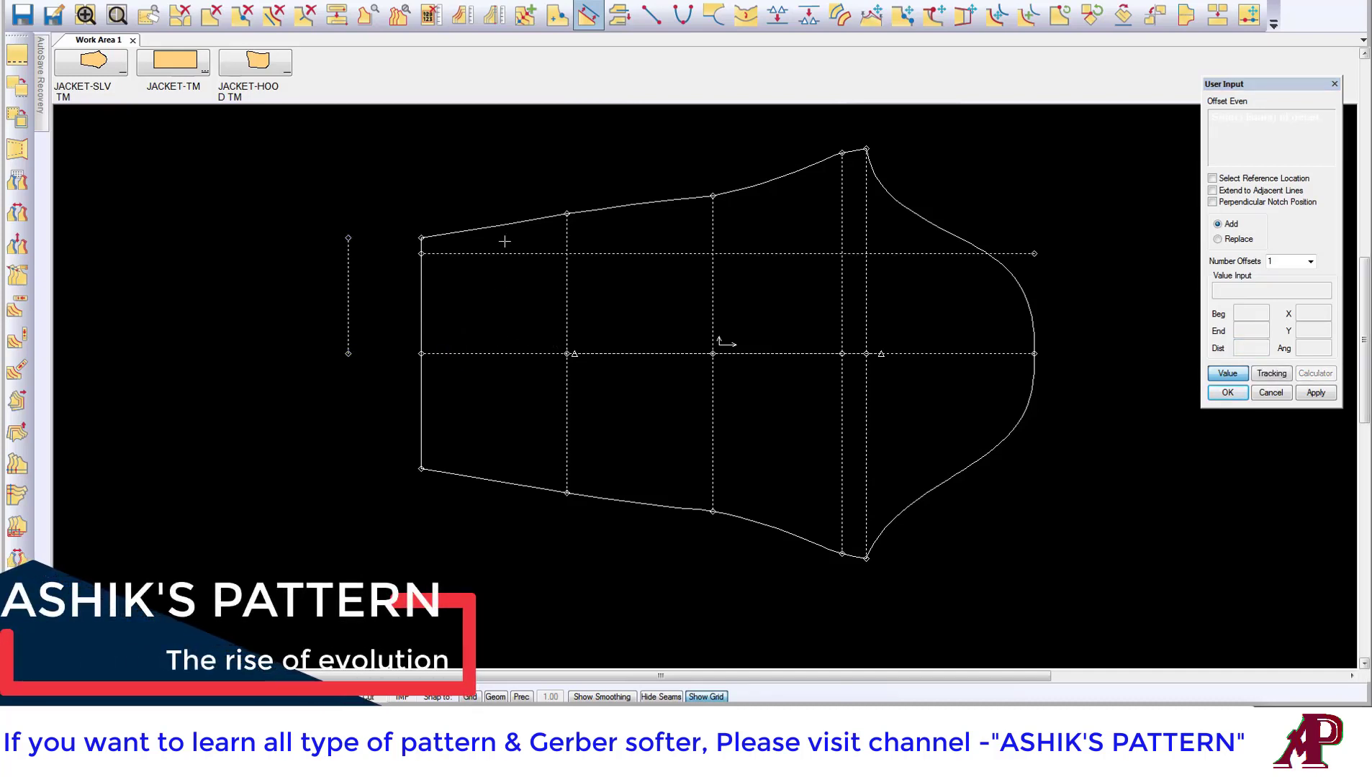
pyautogui.click(437, 354)
pyautogui.write('4.125')
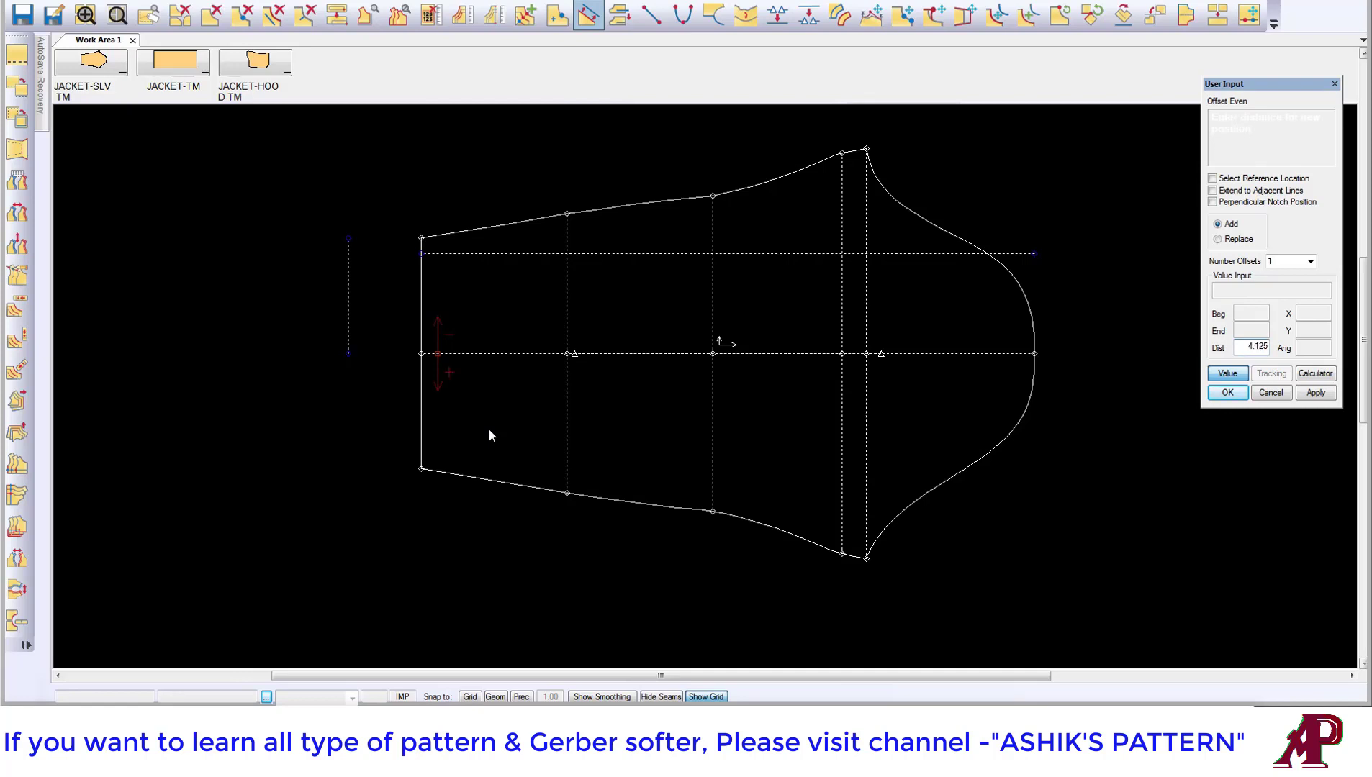
pyautogui.press('Return')
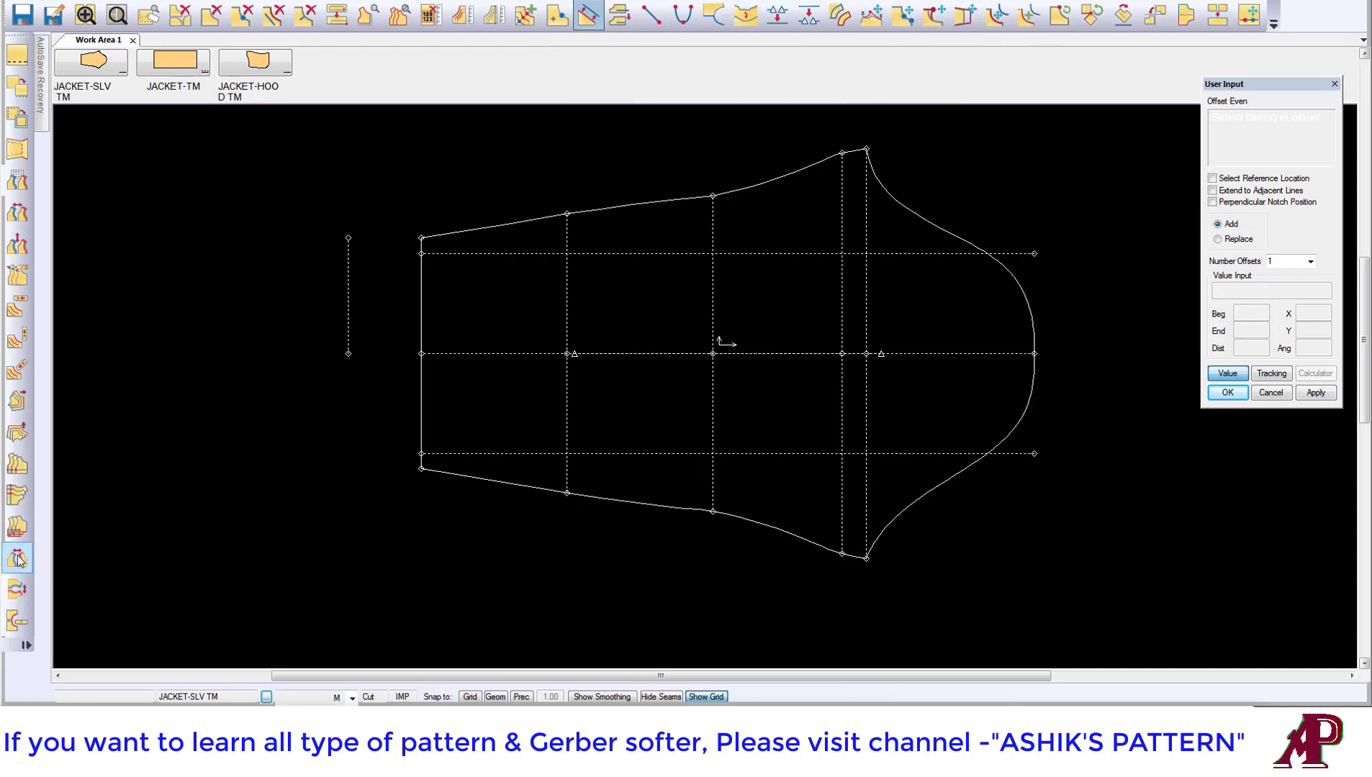
pyautogui.click(17, 527)
# Extend the cuff line to both guide lines and clip the guides at the sleeve edge
pyautogui.click(428, 453)
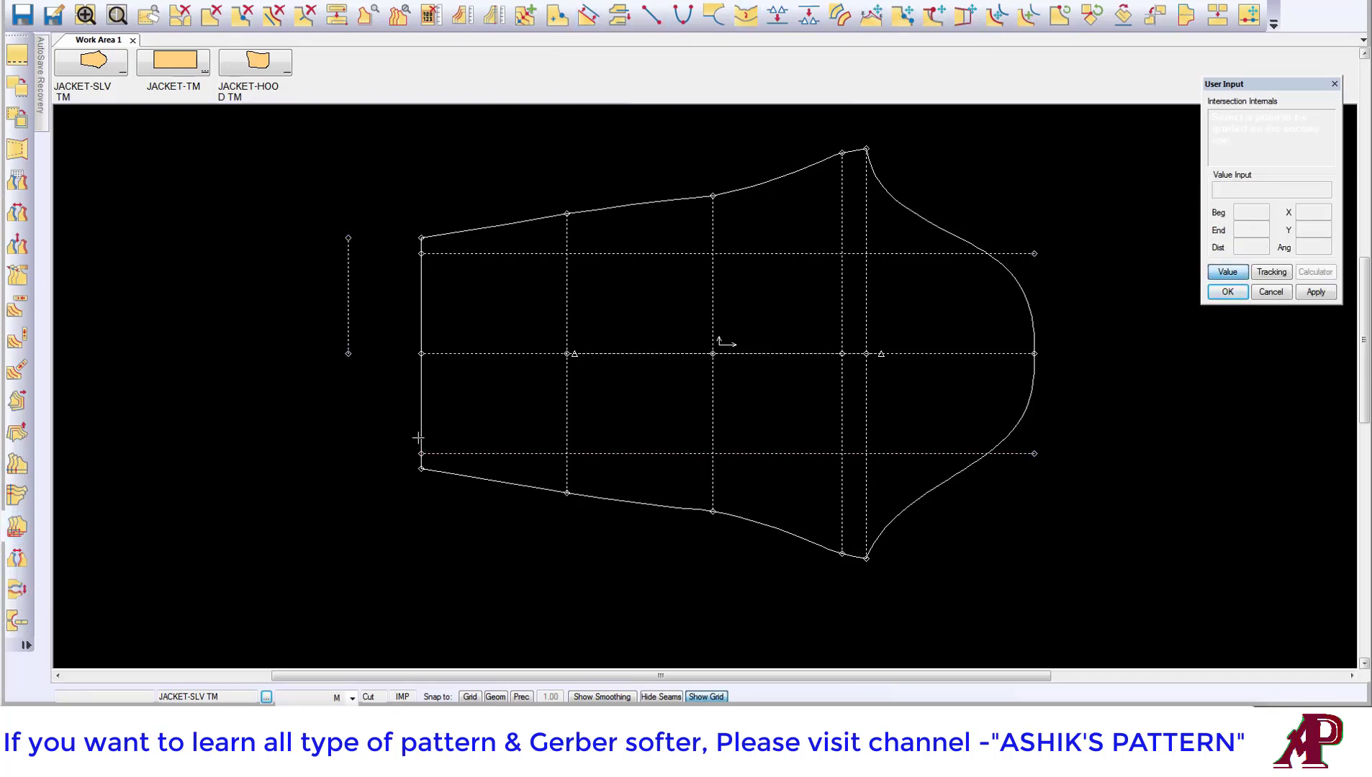
pyautogui.click(348, 353)
pyautogui.click(349, 238)
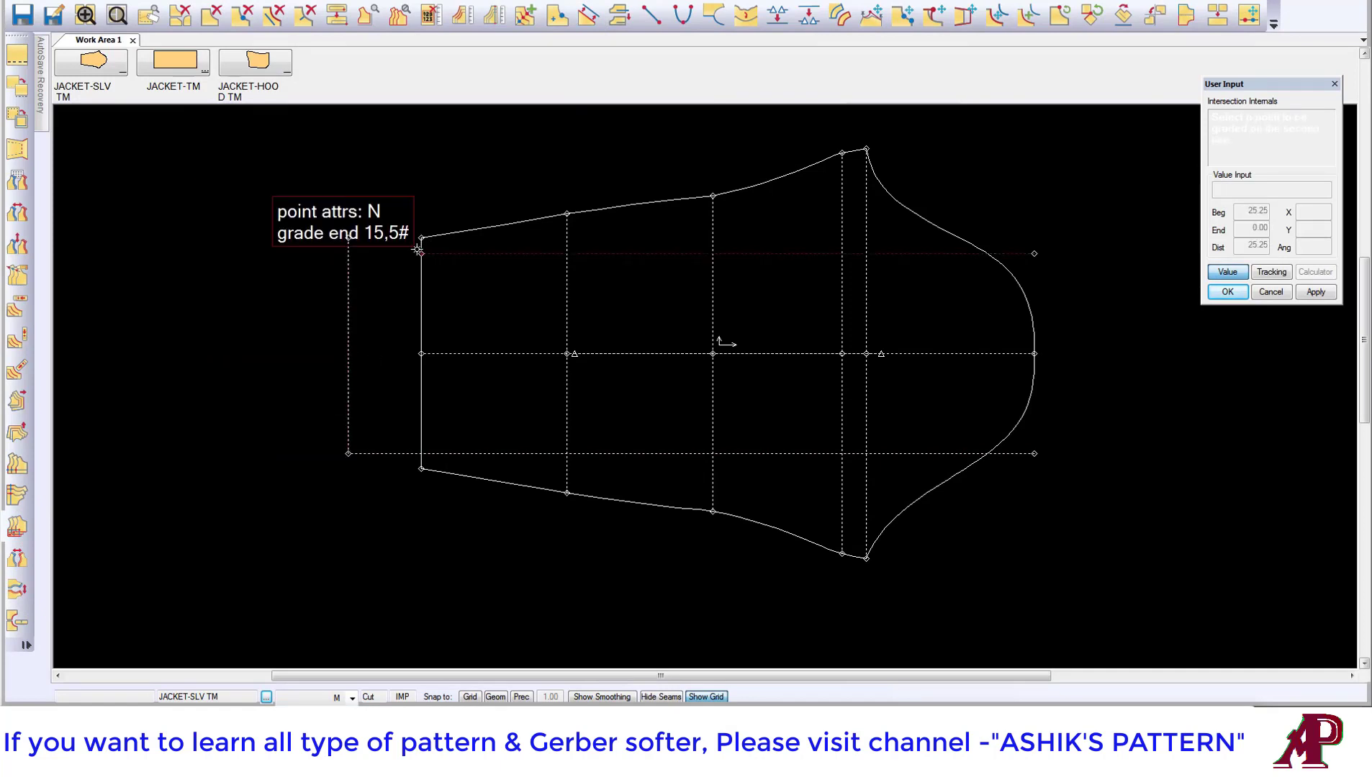
pyautogui.click(425, 251)
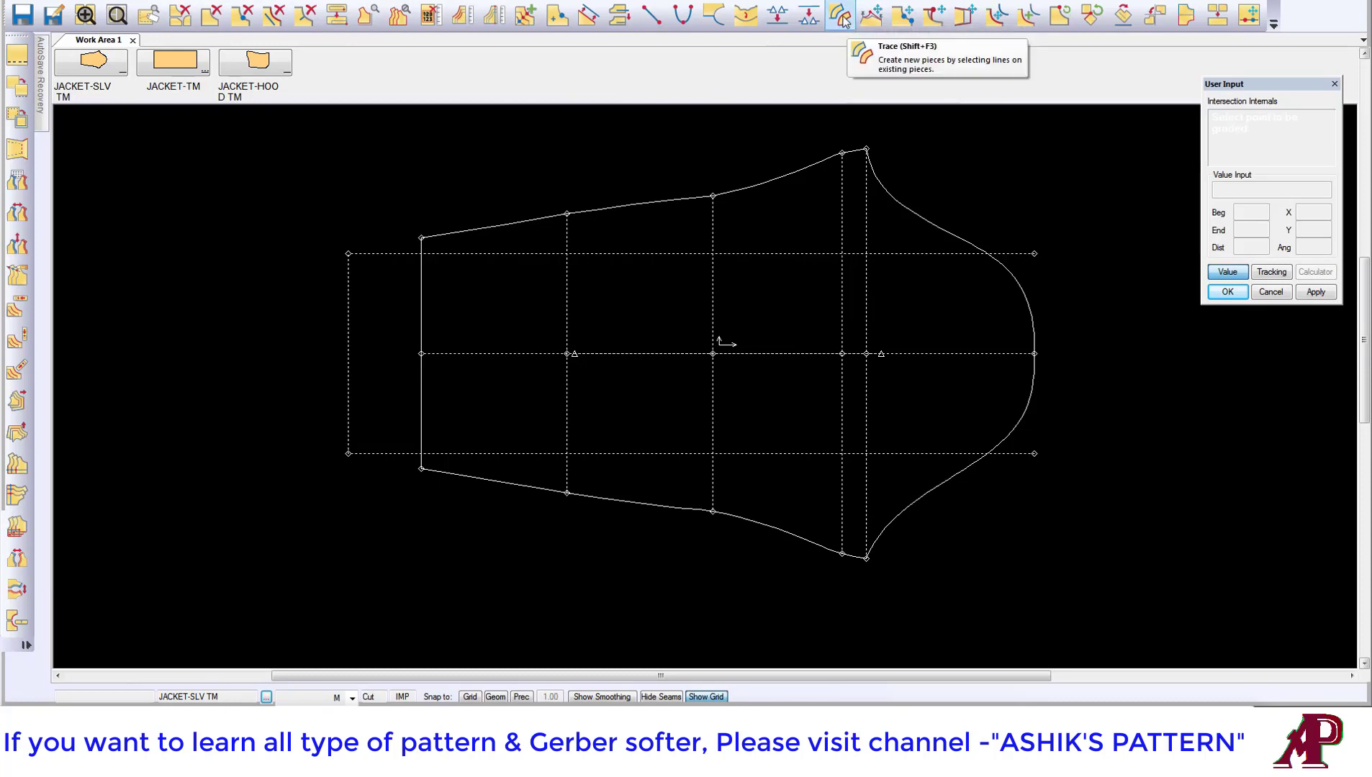
pyautogui.click(714, 15)
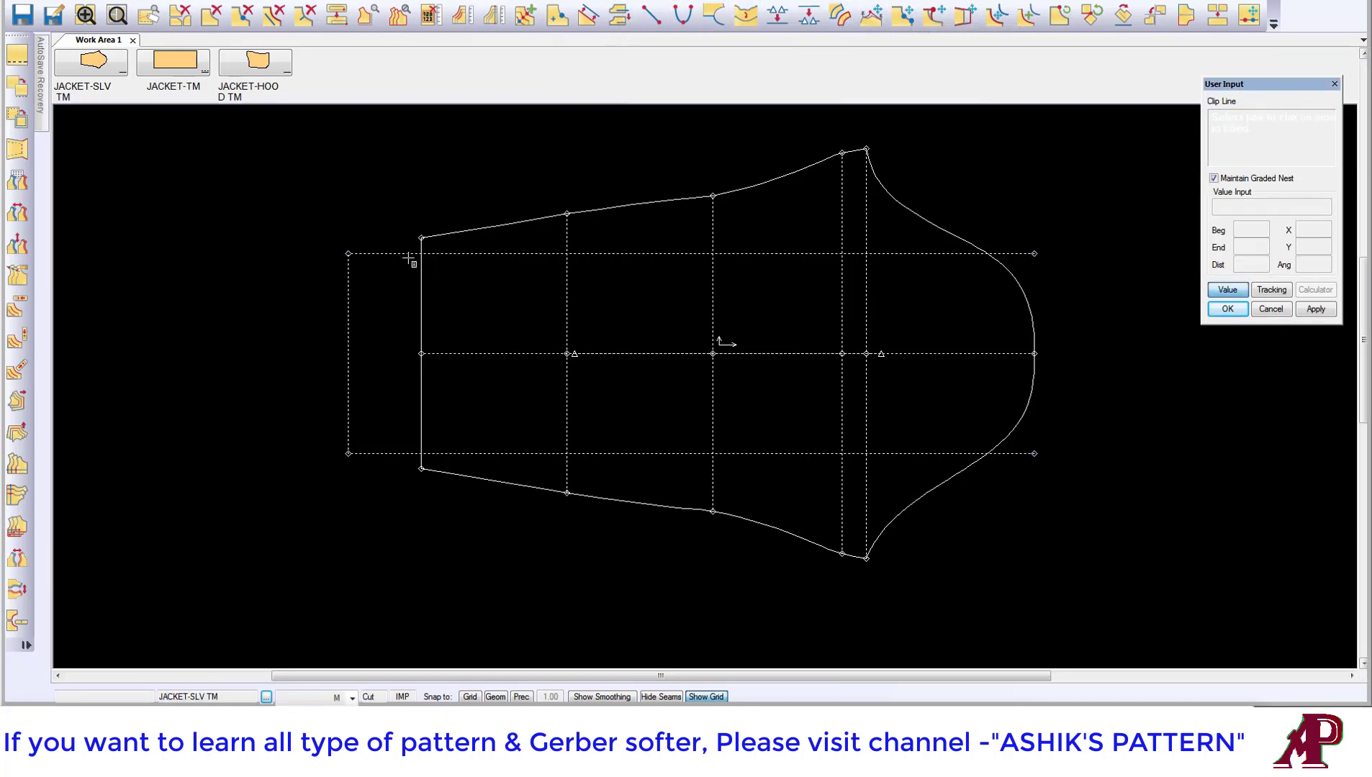
pyautogui.click(413, 265)
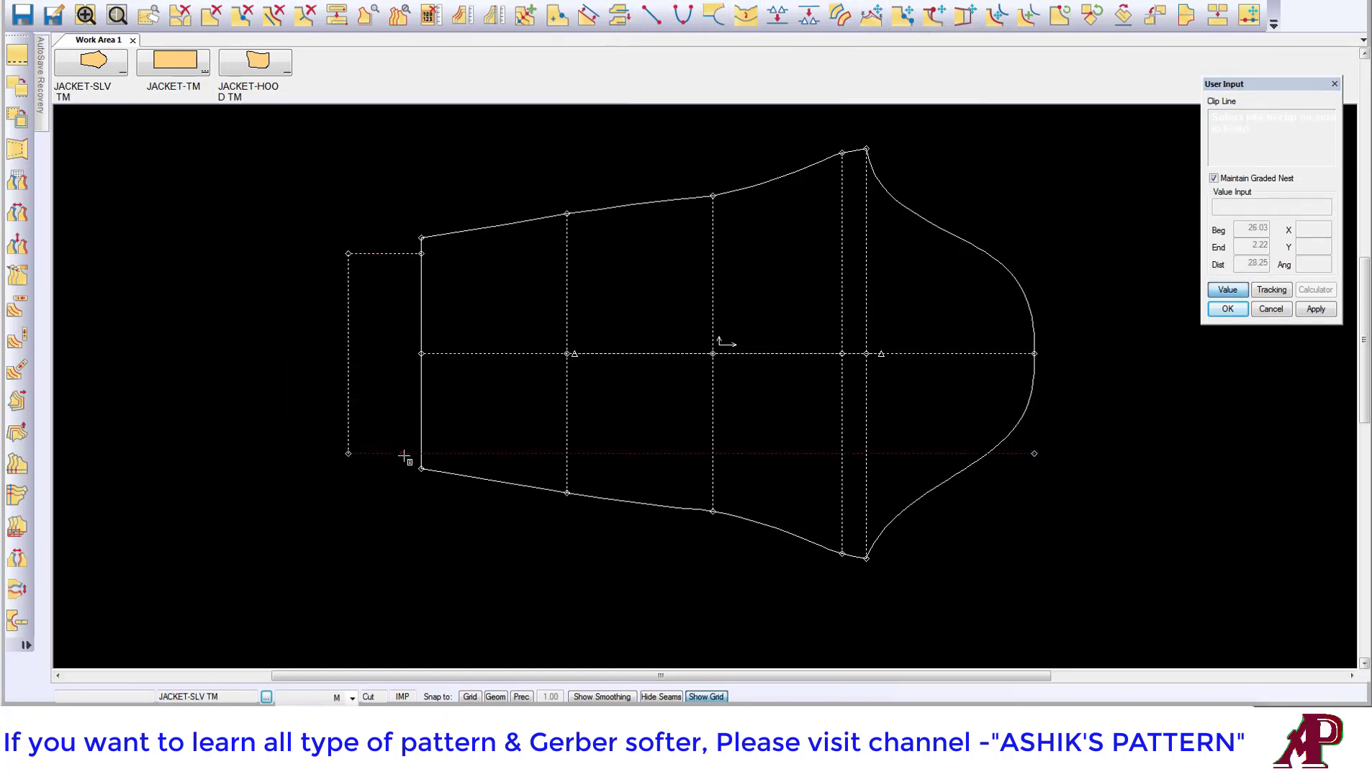
pyautogui.click(403, 454)
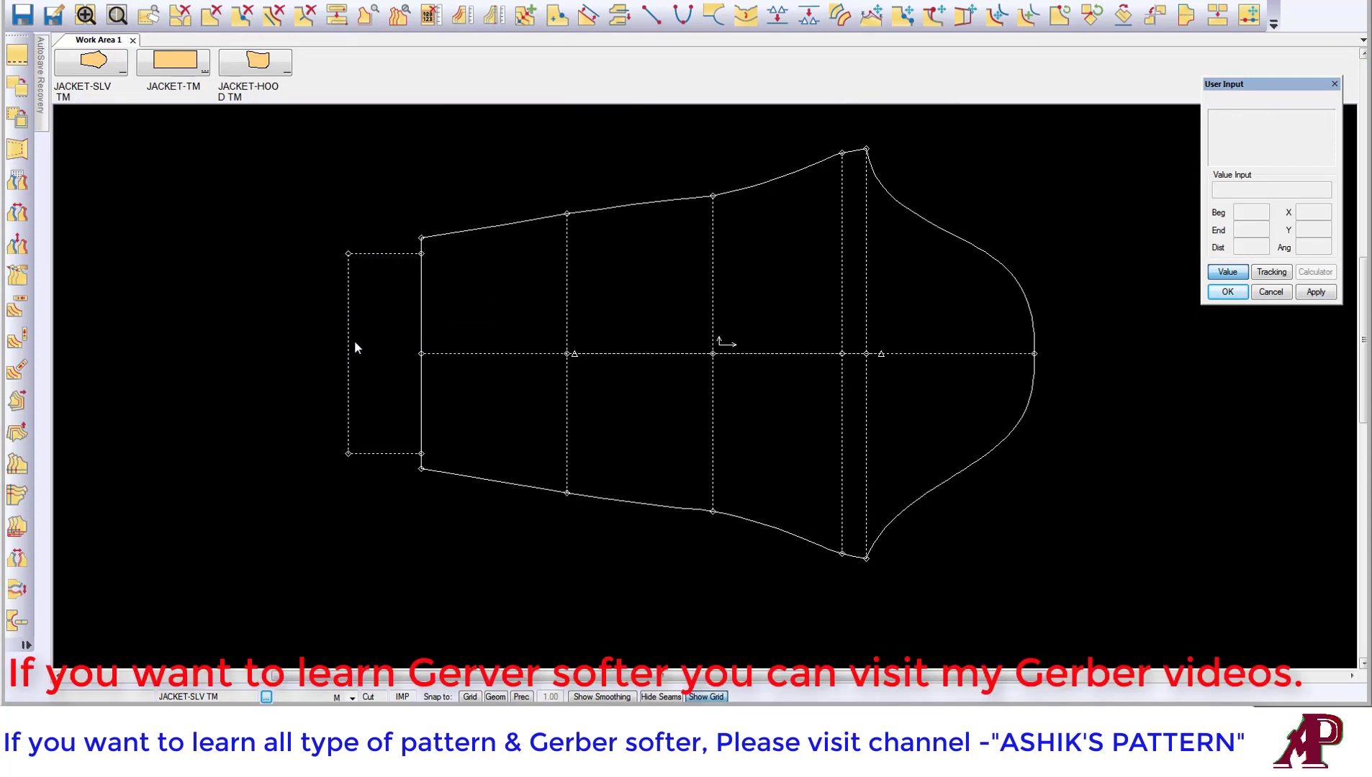
# Move the hem-edge points 3 to the right
pyautogui.click(902, 14)
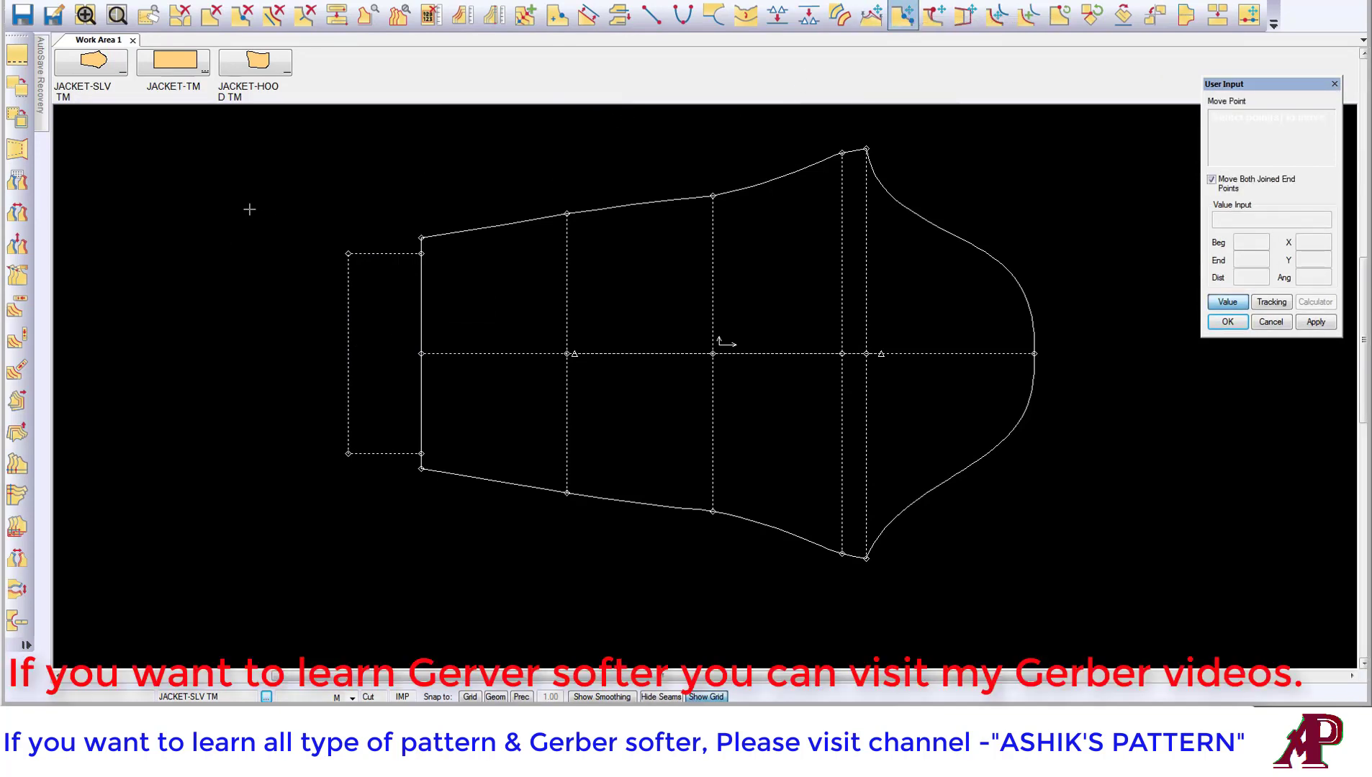
pyautogui.moveTo(250, 207)
pyautogui.mouseDown()
pyautogui.moveTo(385, 500)
pyautogui.moveTo(434, 511)
pyautogui.mouseUp()
pyautogui.write('3')
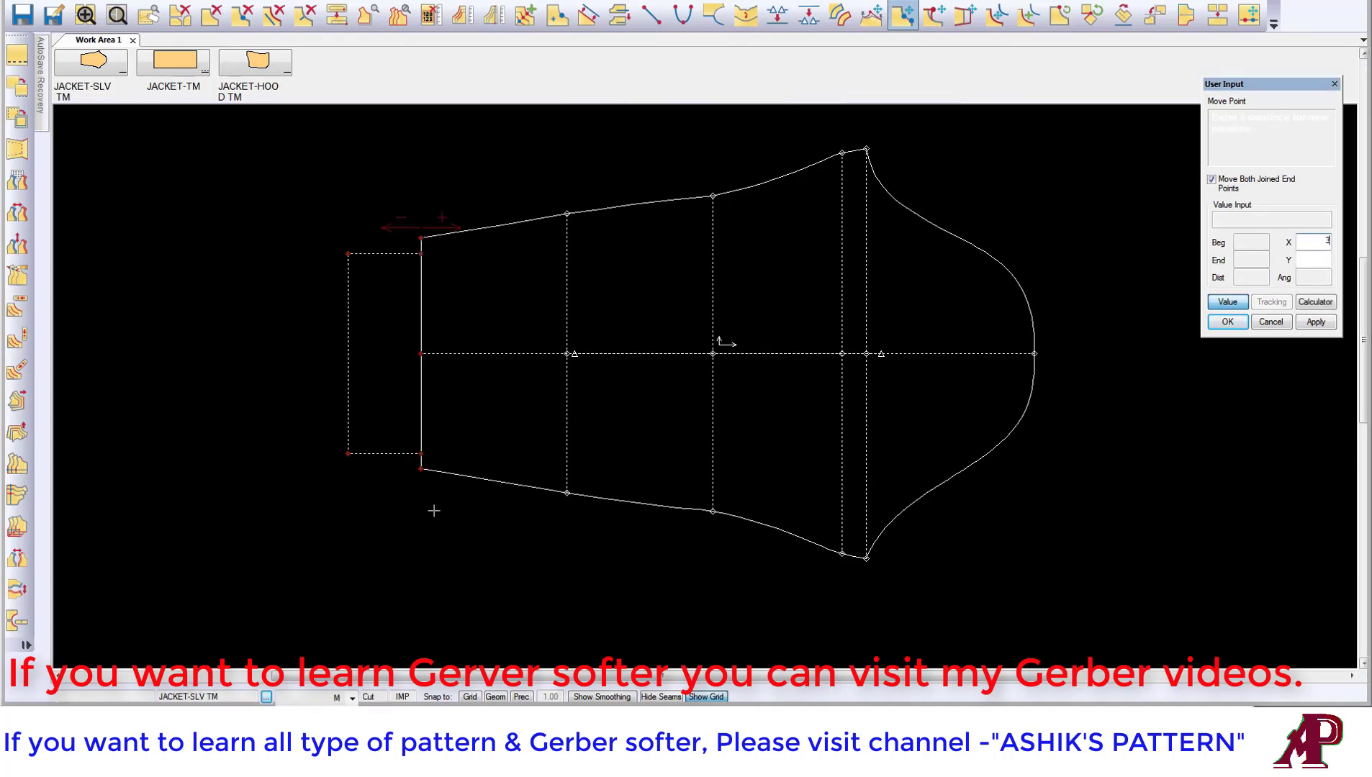
pyautogui.click(1323, 325)
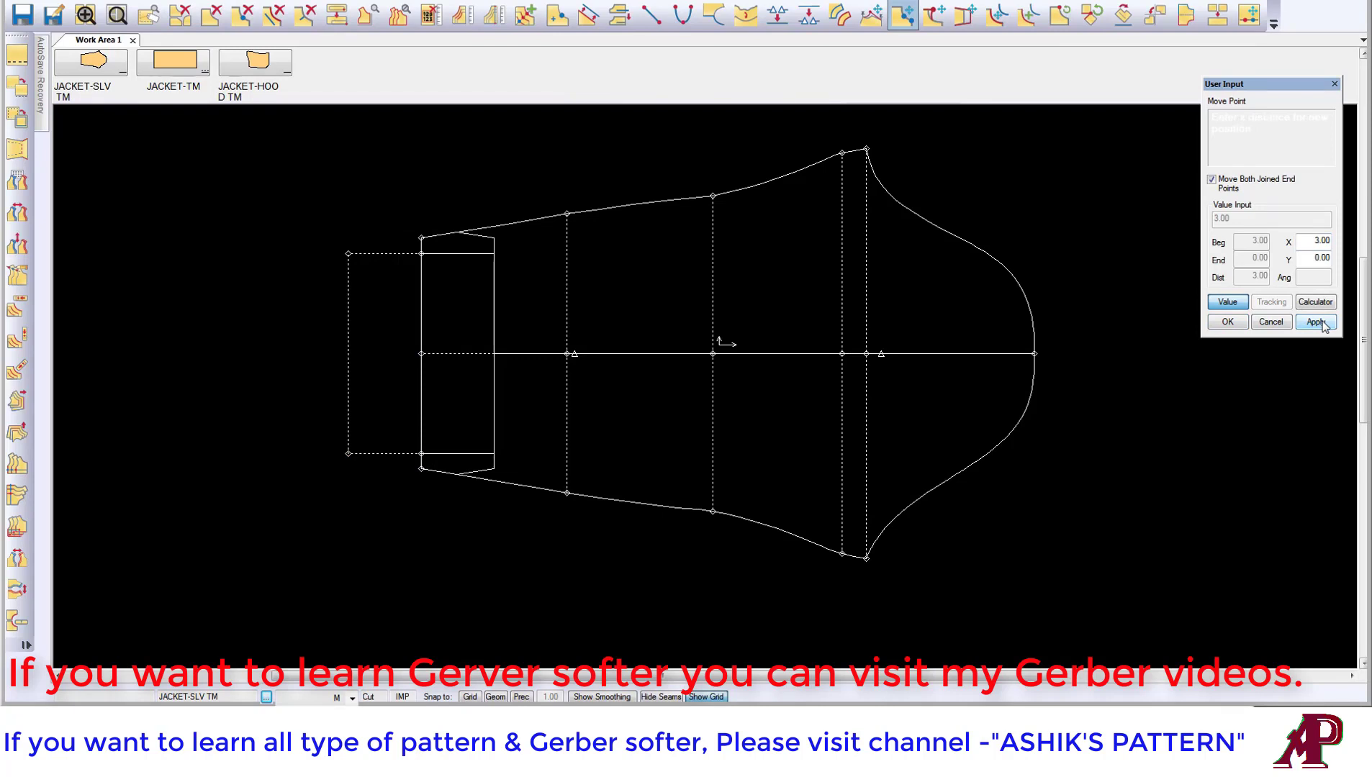
pyautogui.click(1227, 321)
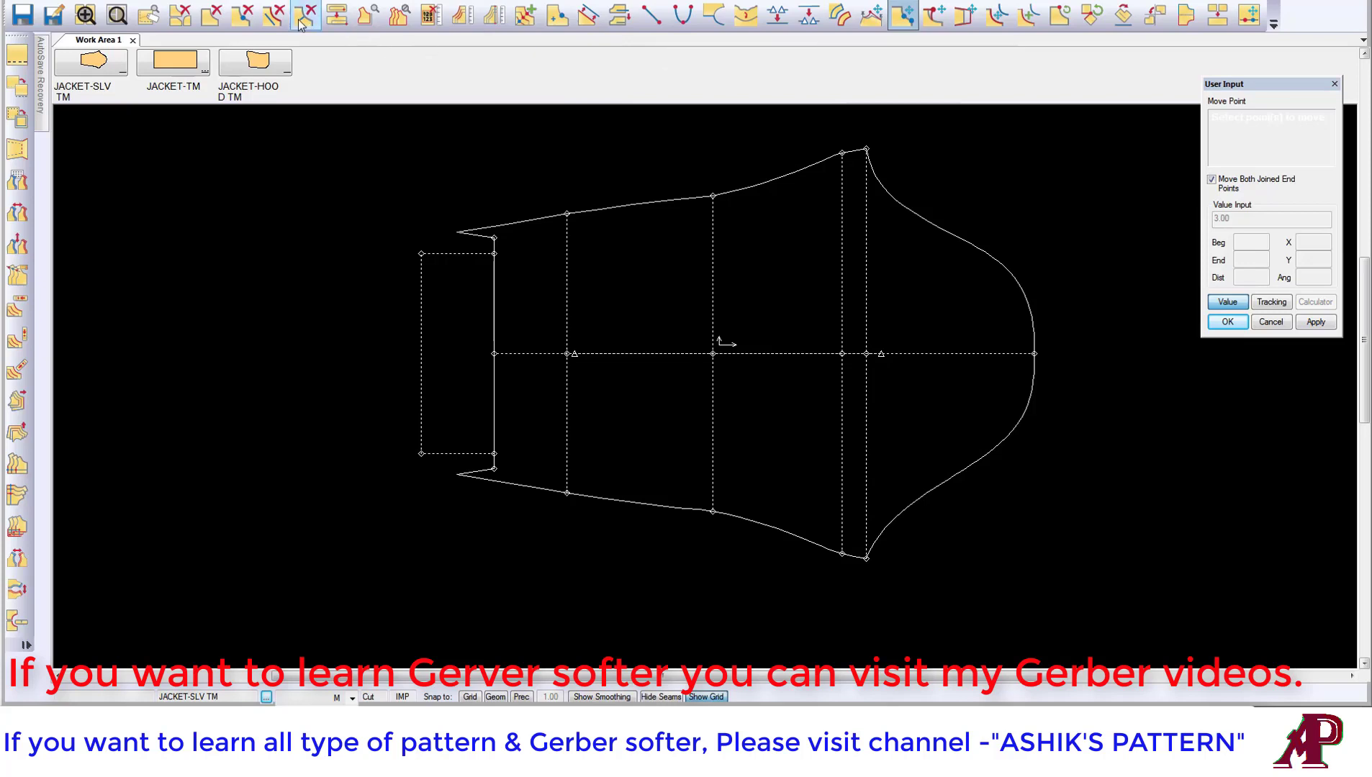
# Delete the extra corner, rounded and spike points on the sleeve's top and bottom outlines
pyautogui.click(245, 14)
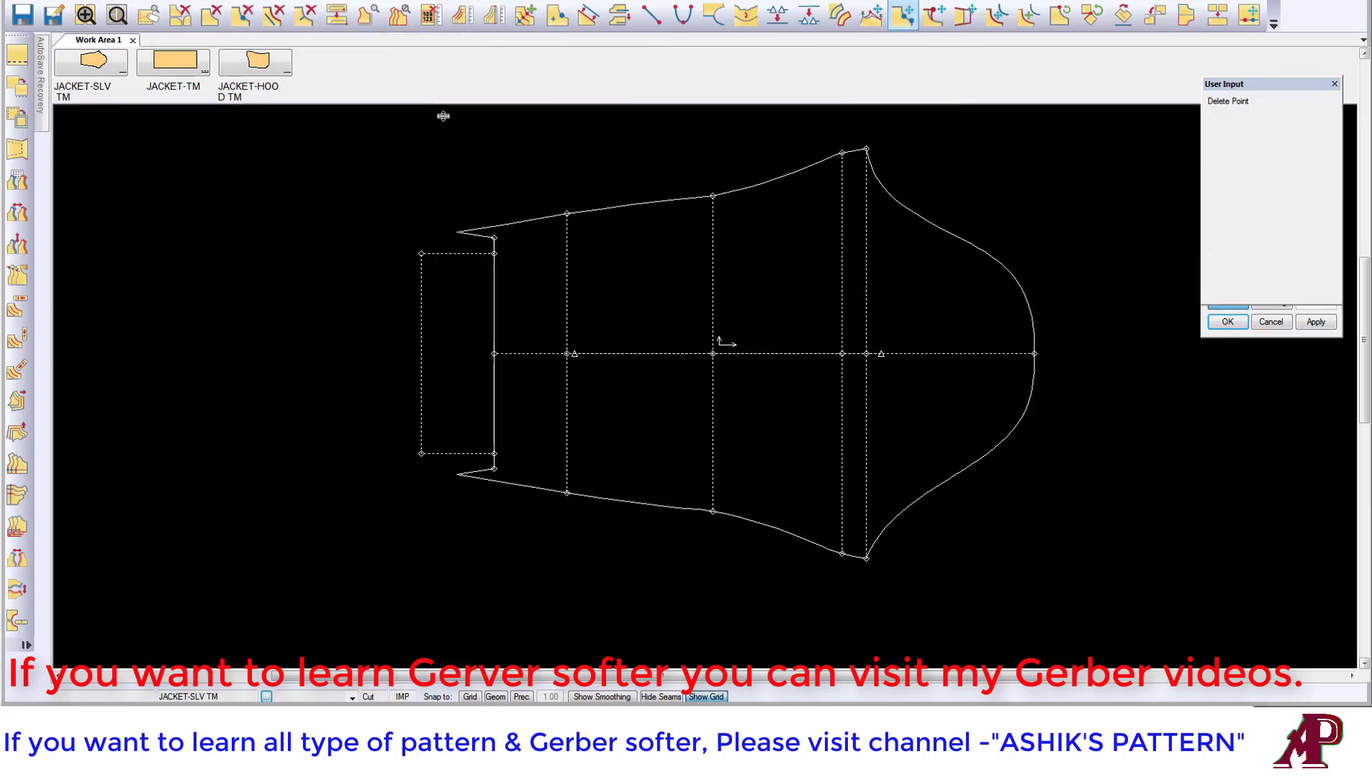
pyautogui.click(460, 230)
pyautogui.click(498, 219)
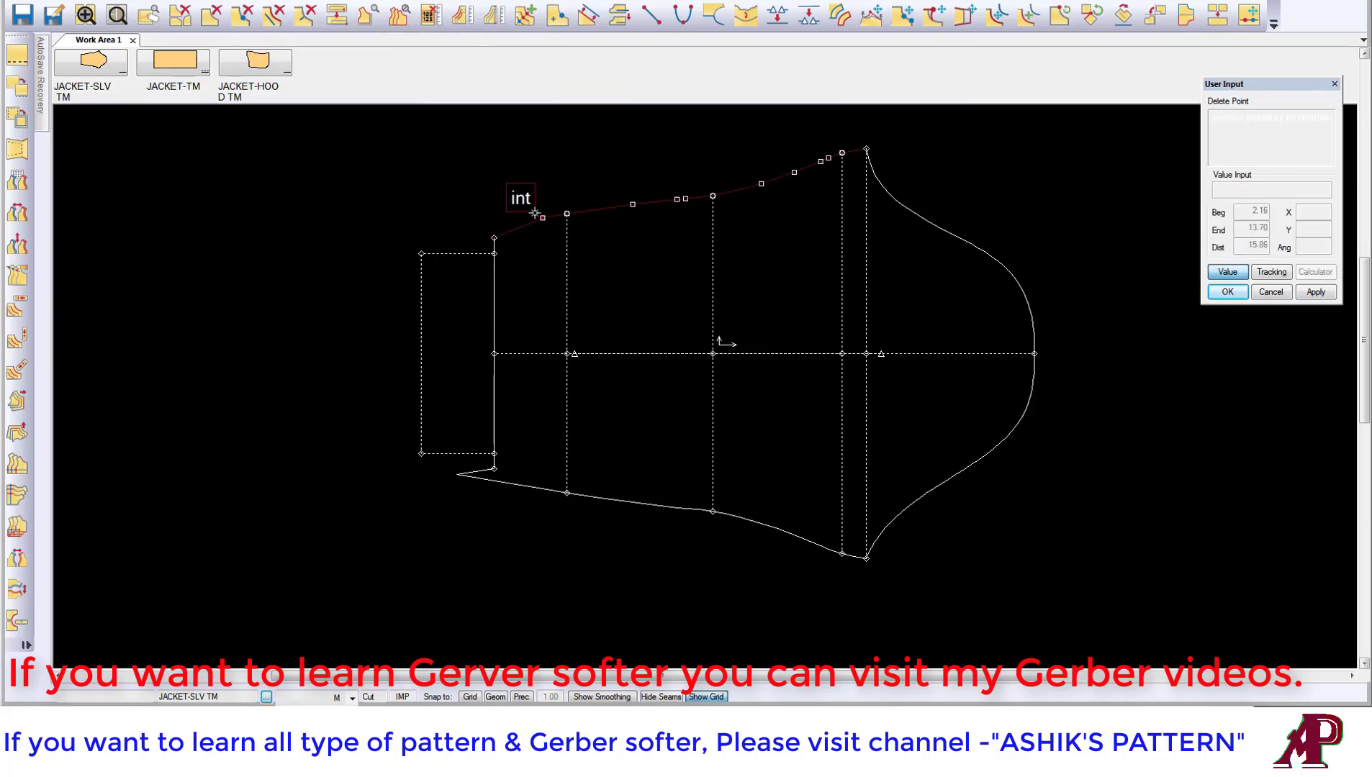
pyautogui.click(458, 474)
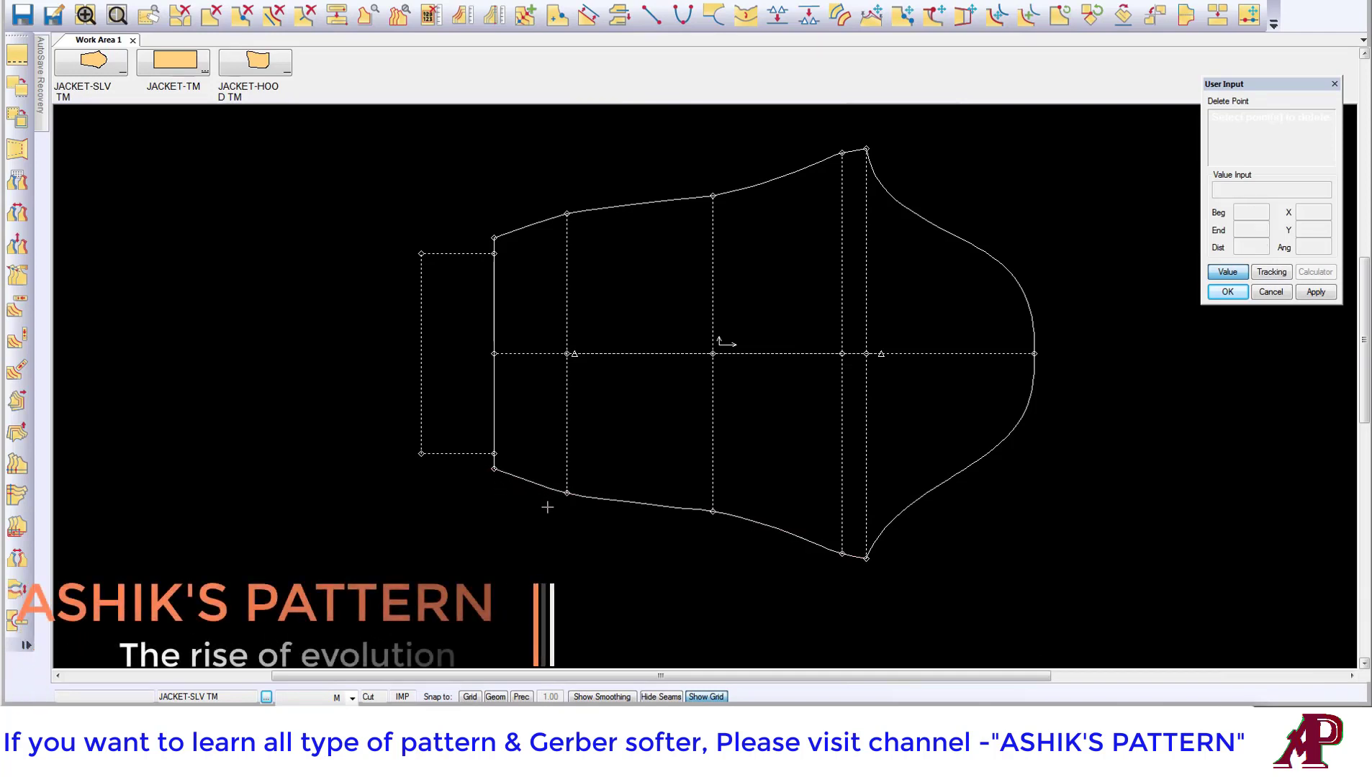
pyautogui.rightClick(589, 283)
pyautogui.click(588, 250)
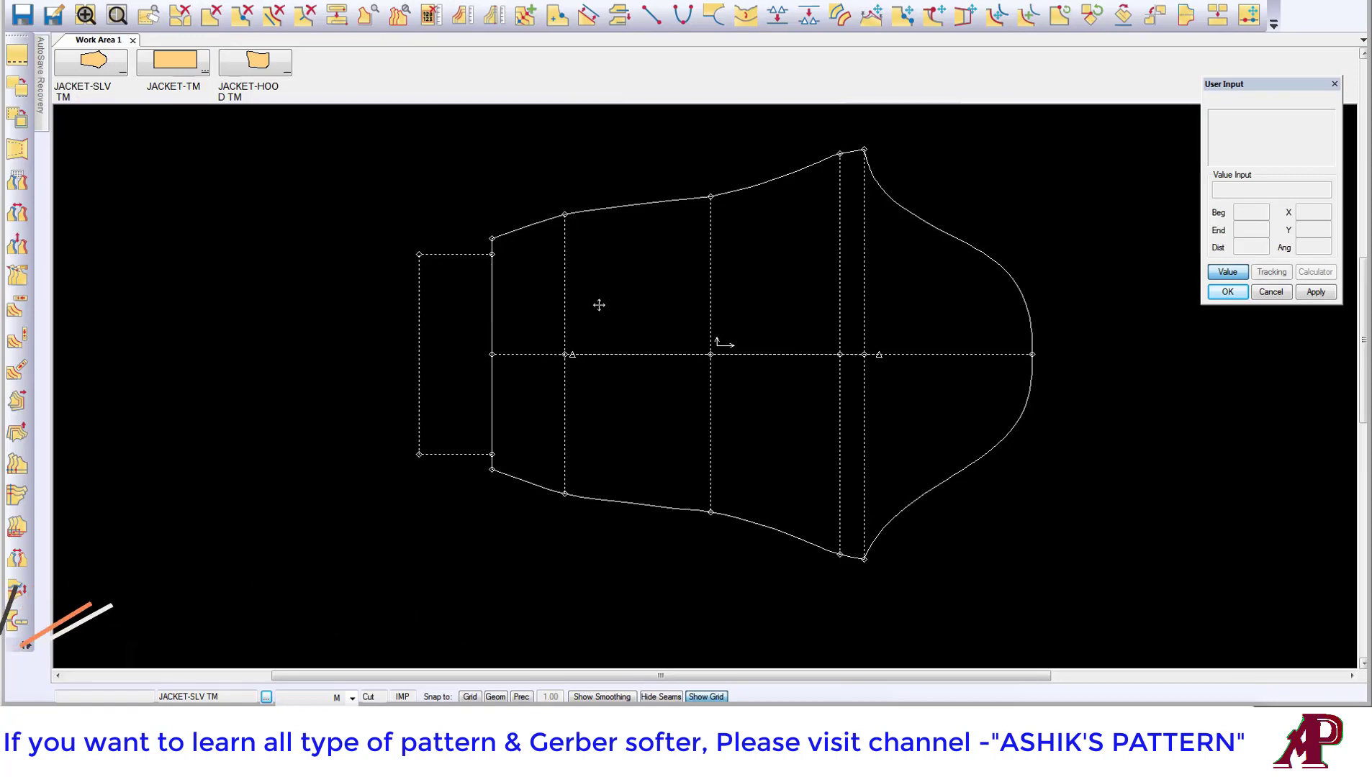
# Bring in a second JACKET-SLV copy and lay it over the original at the cap point
pyautogui.moveTo(599, 305); pyautogui.dragTo(581, 328, button='middle')
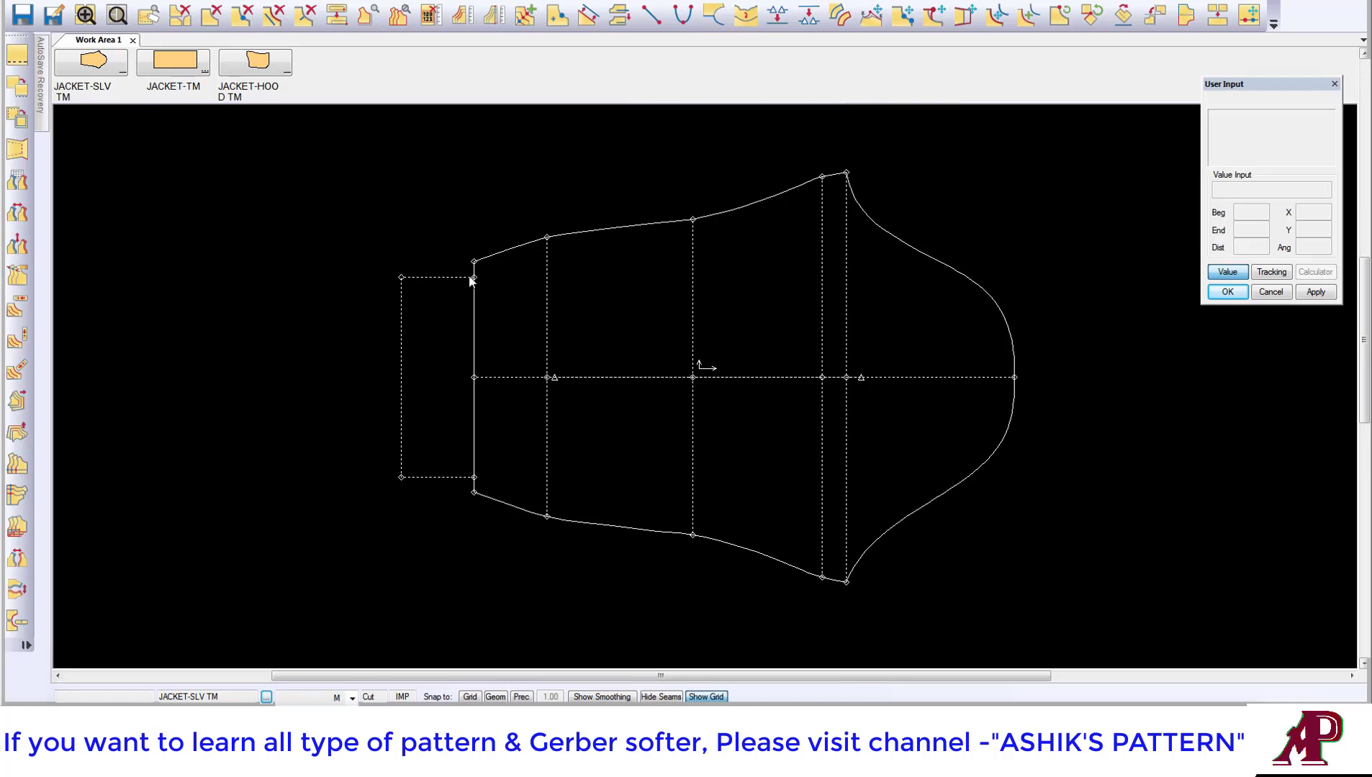
pyautogui.moveTo(113, 66); pyautogui.dragTo(752, 248)
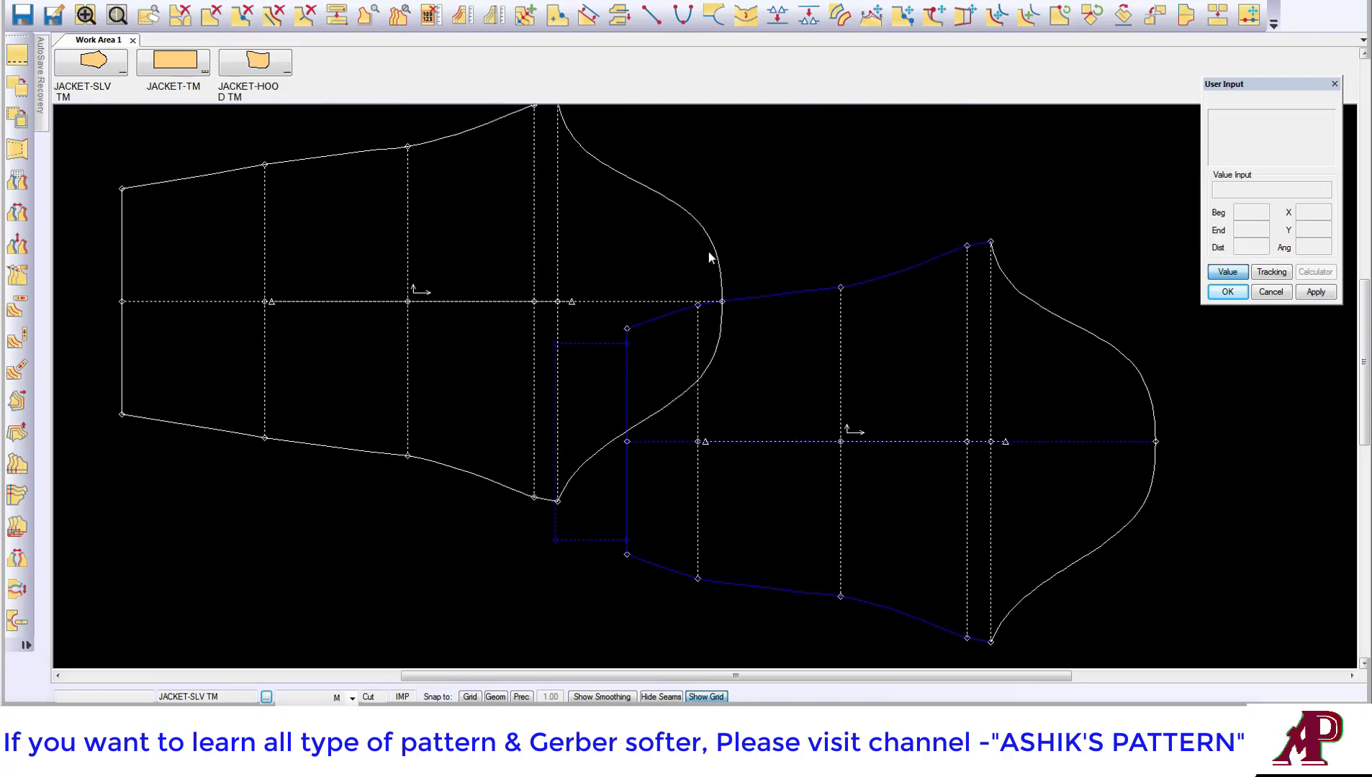
pyautogui.moveTo(725, 284); pyautogui.dragTo(740, 285)
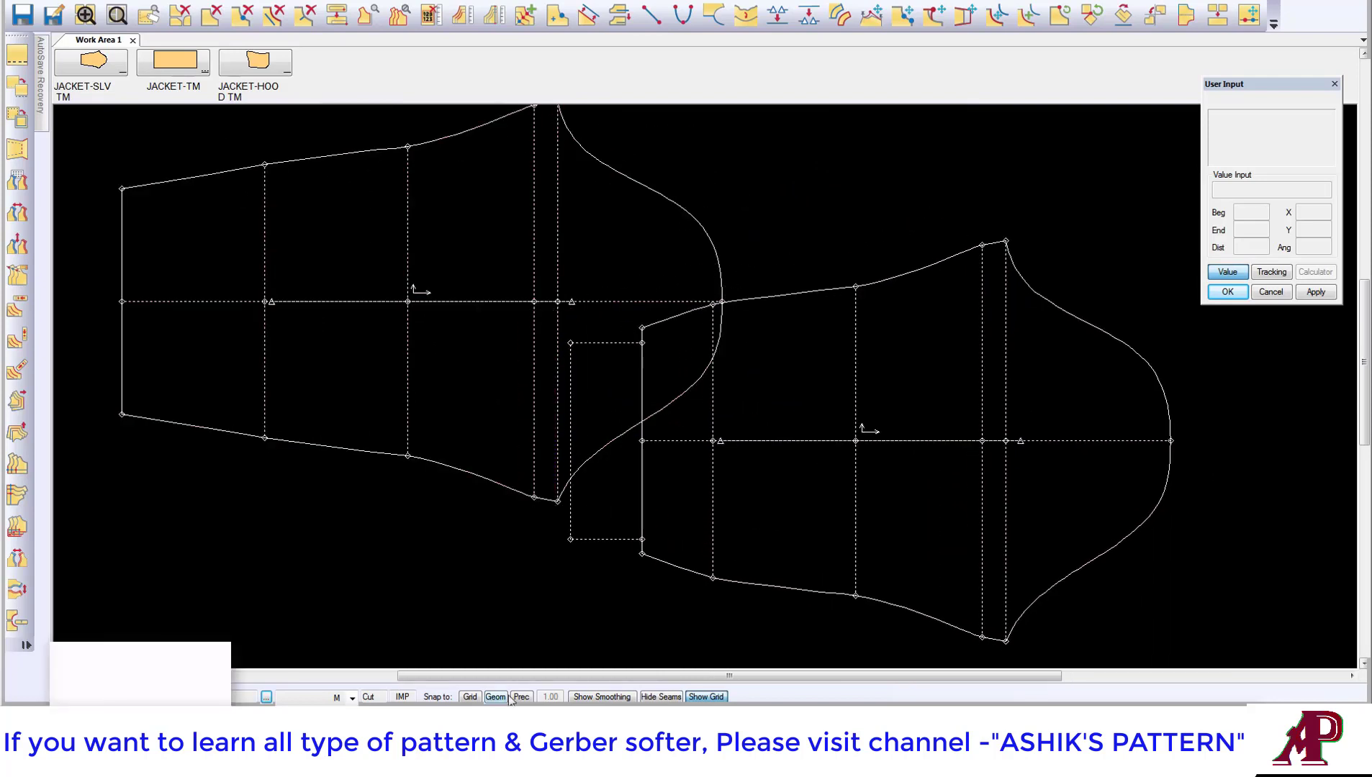
pyautogui.moveTo(484, 282); pyautogui.dragTo(588, 259)
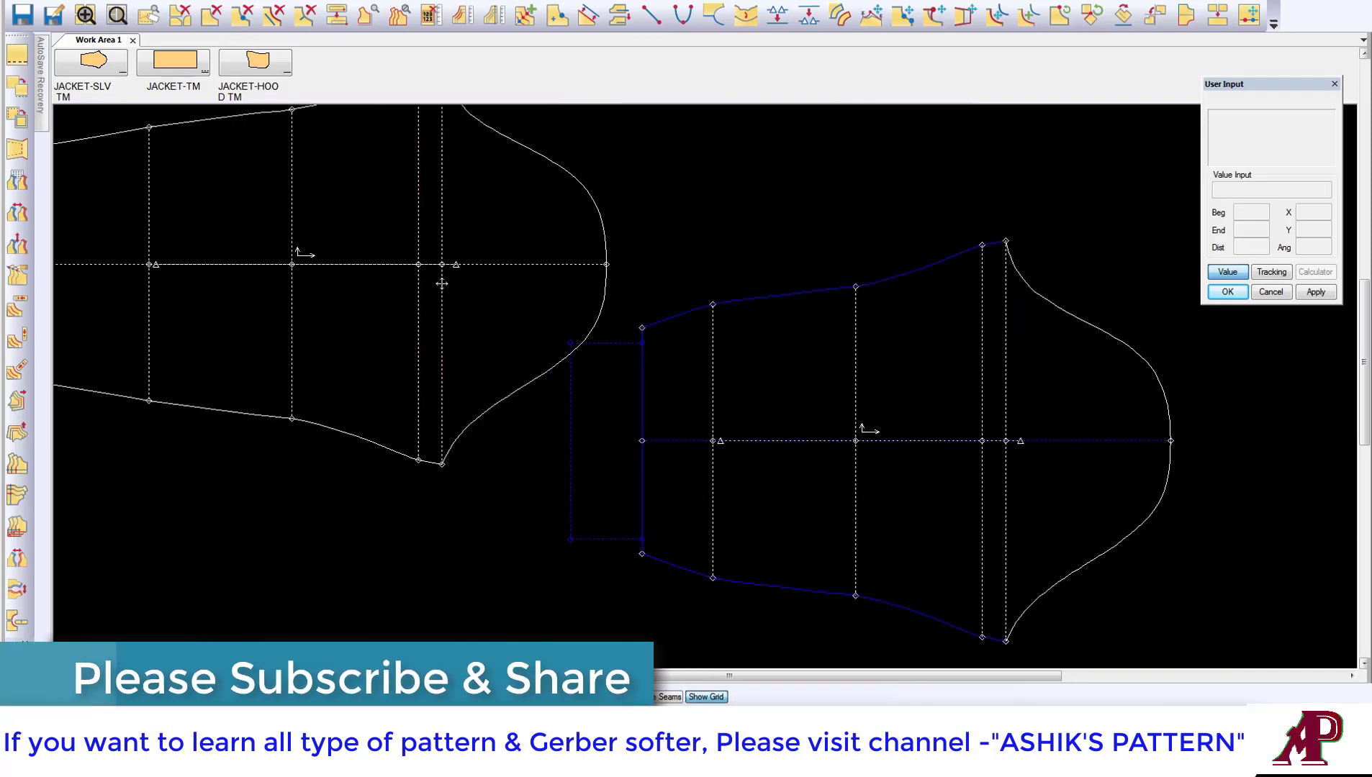
pyautogui.click(569, 440)
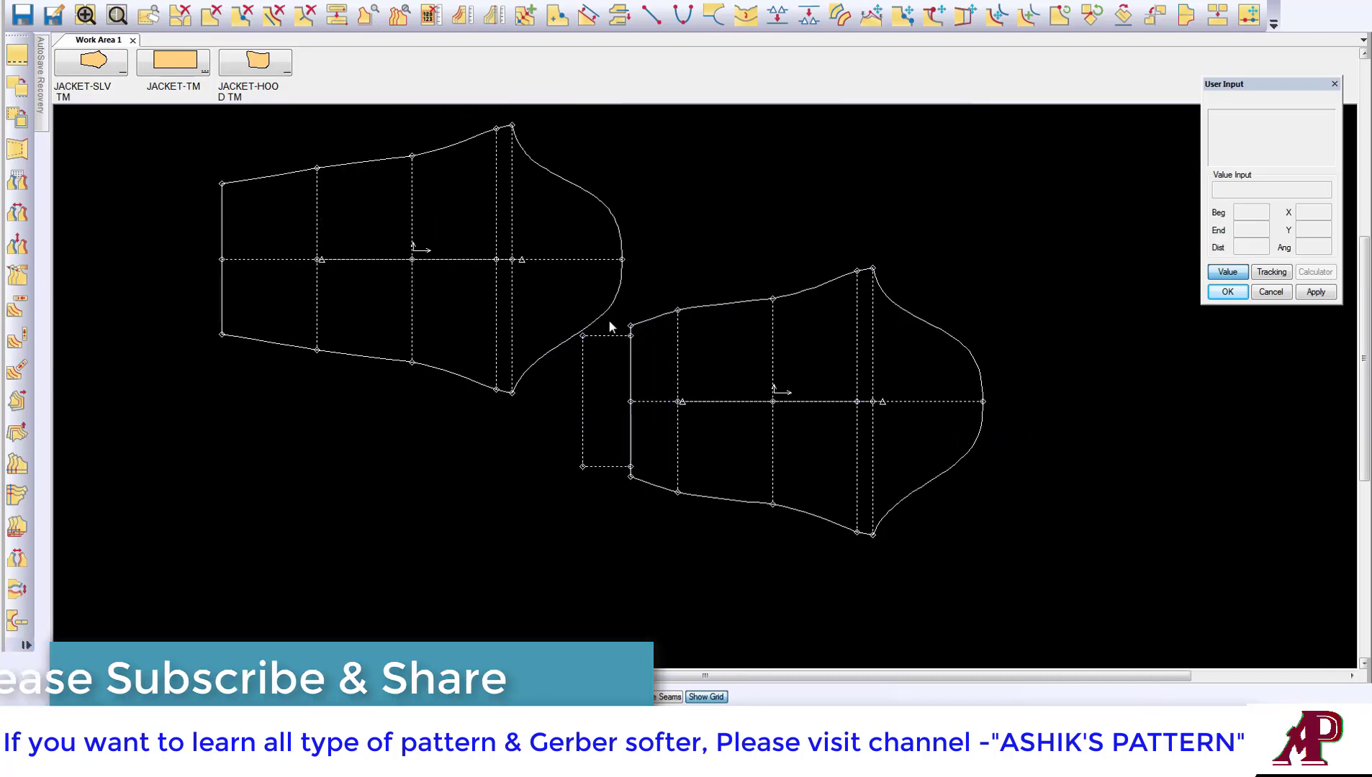
pyautogui.scroll(-2, 612, 321)
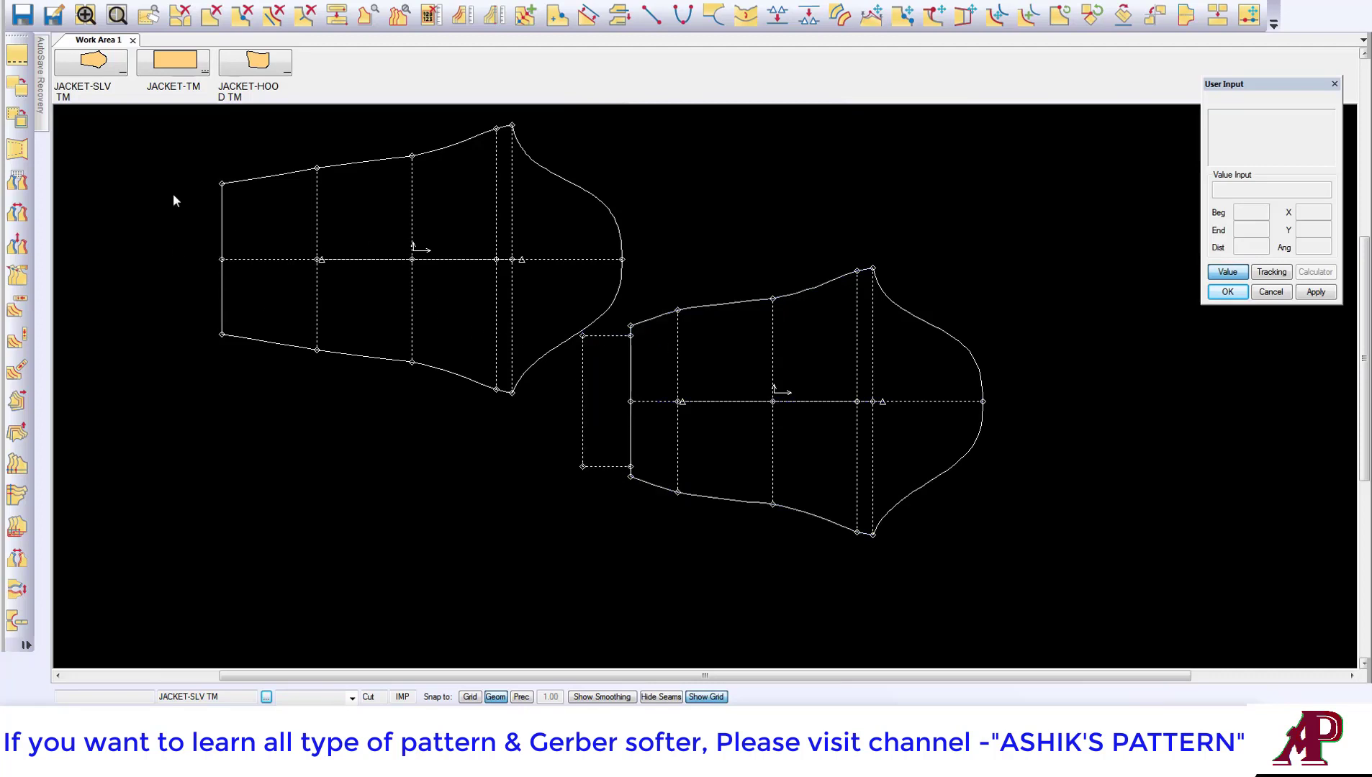
pyautogui.click(619, 241)
pyautogui.moveTo(624, 268); pyautogui.dragTo(992, 400)
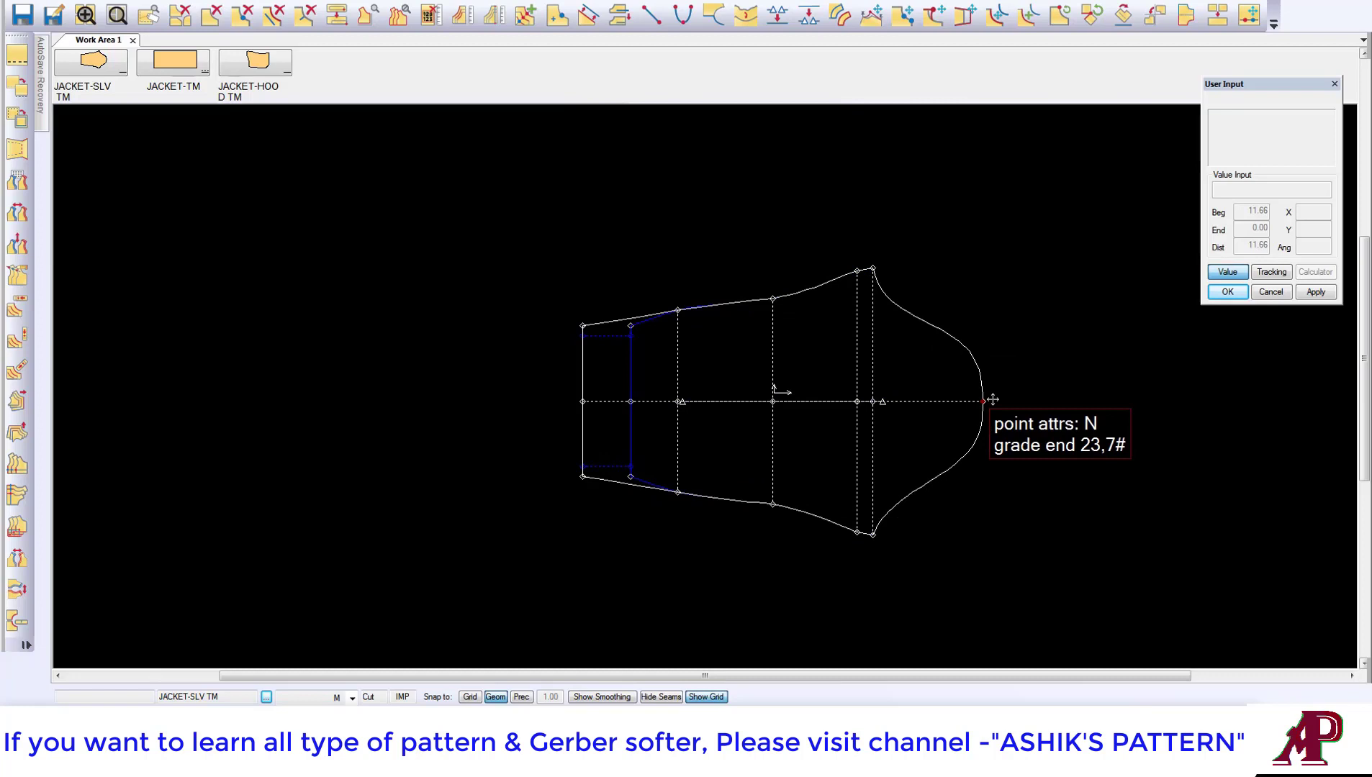
# Leave a single sleeve in the work area and recentre the view
pyautogui.rightClick(404, 353)
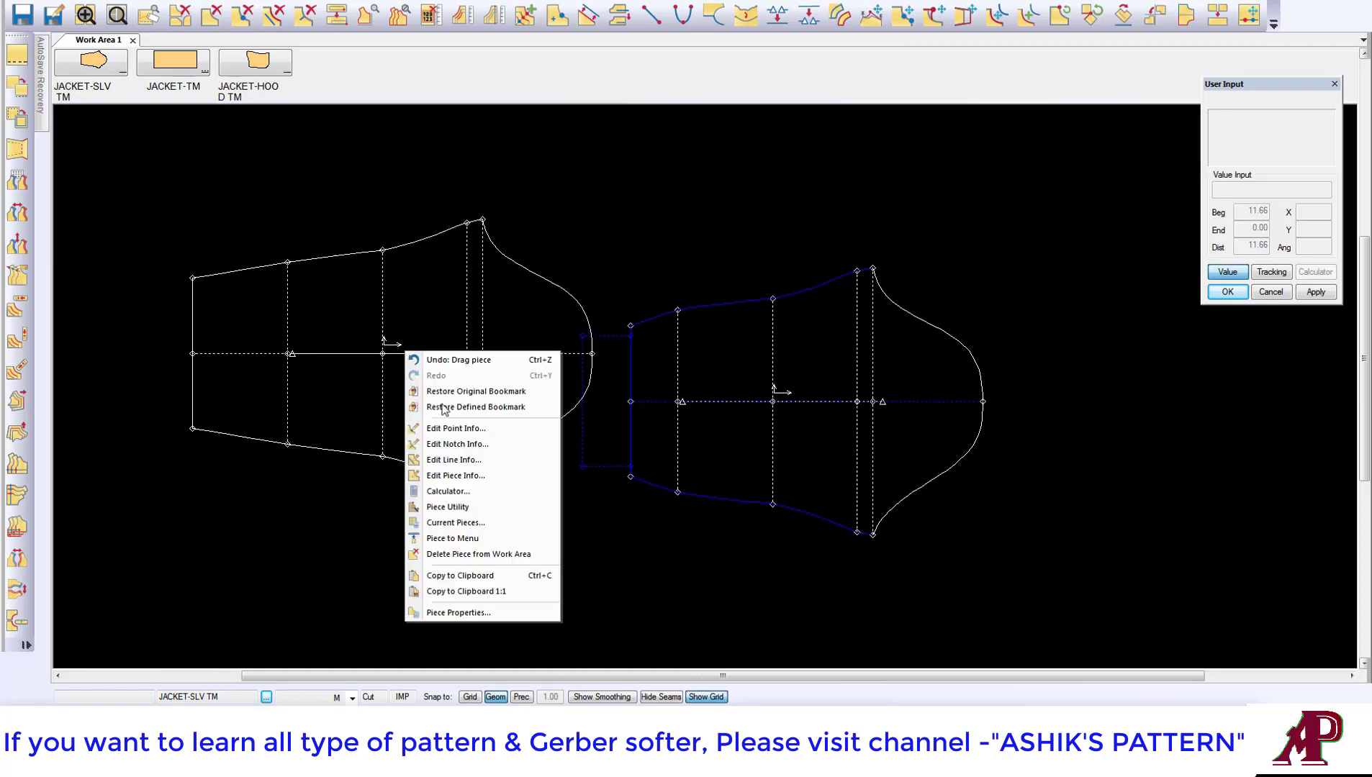
pyautogui.click(435, 557)
pyautogui.scroll(1, 666, 369)
pyautogui.scroll(2, 615, 330)
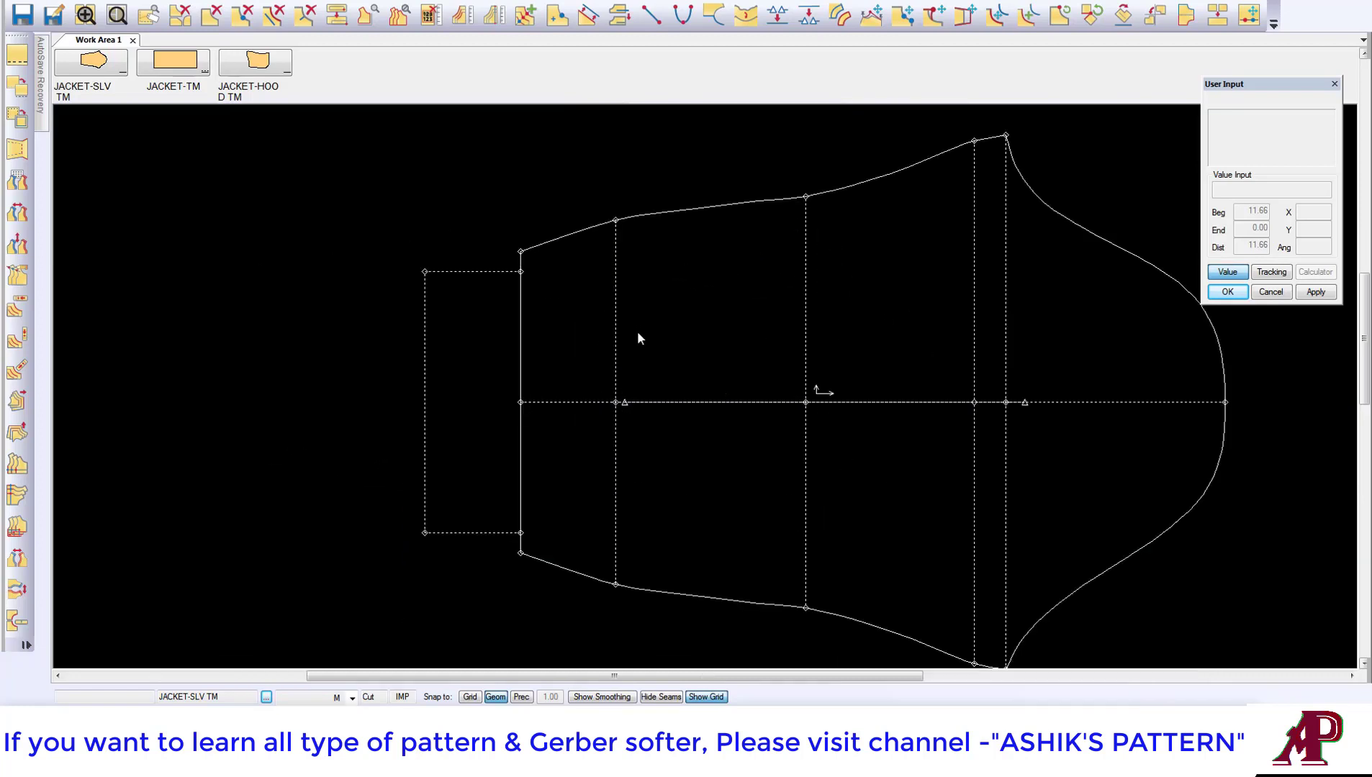
pyautogui.hscroll(1, 468, 334)
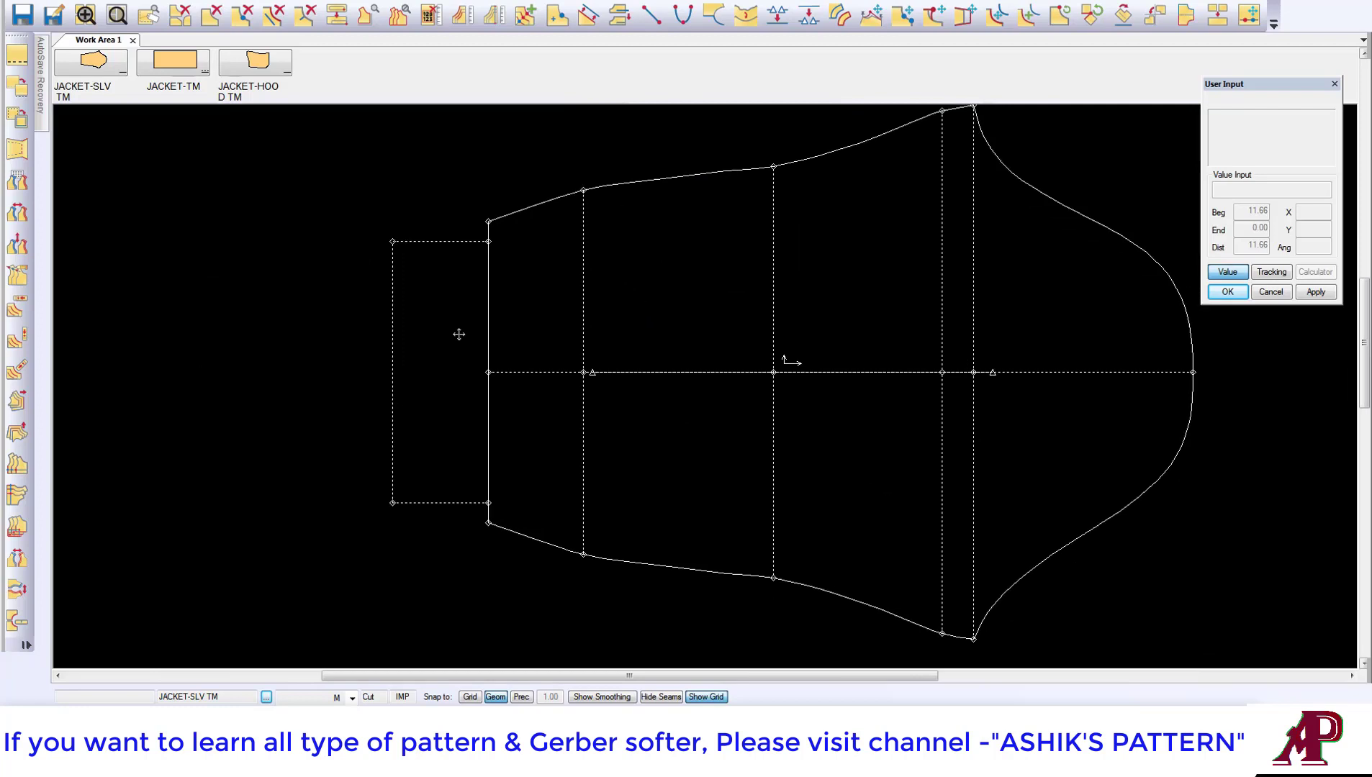
pyautogui.scroll(1, 791, 288)
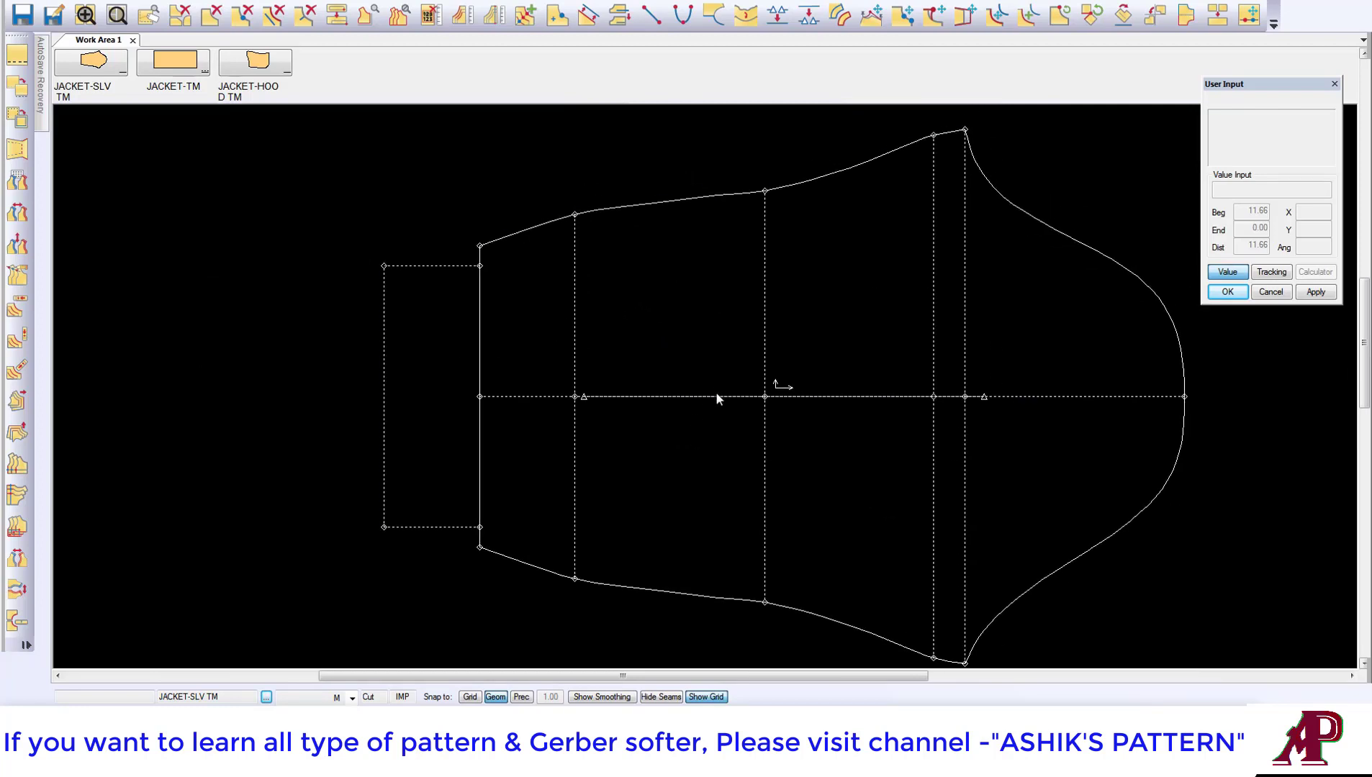
pyautogui.moveTo(711, 393); pyautogui.dragTo(680, 393, button='middle')
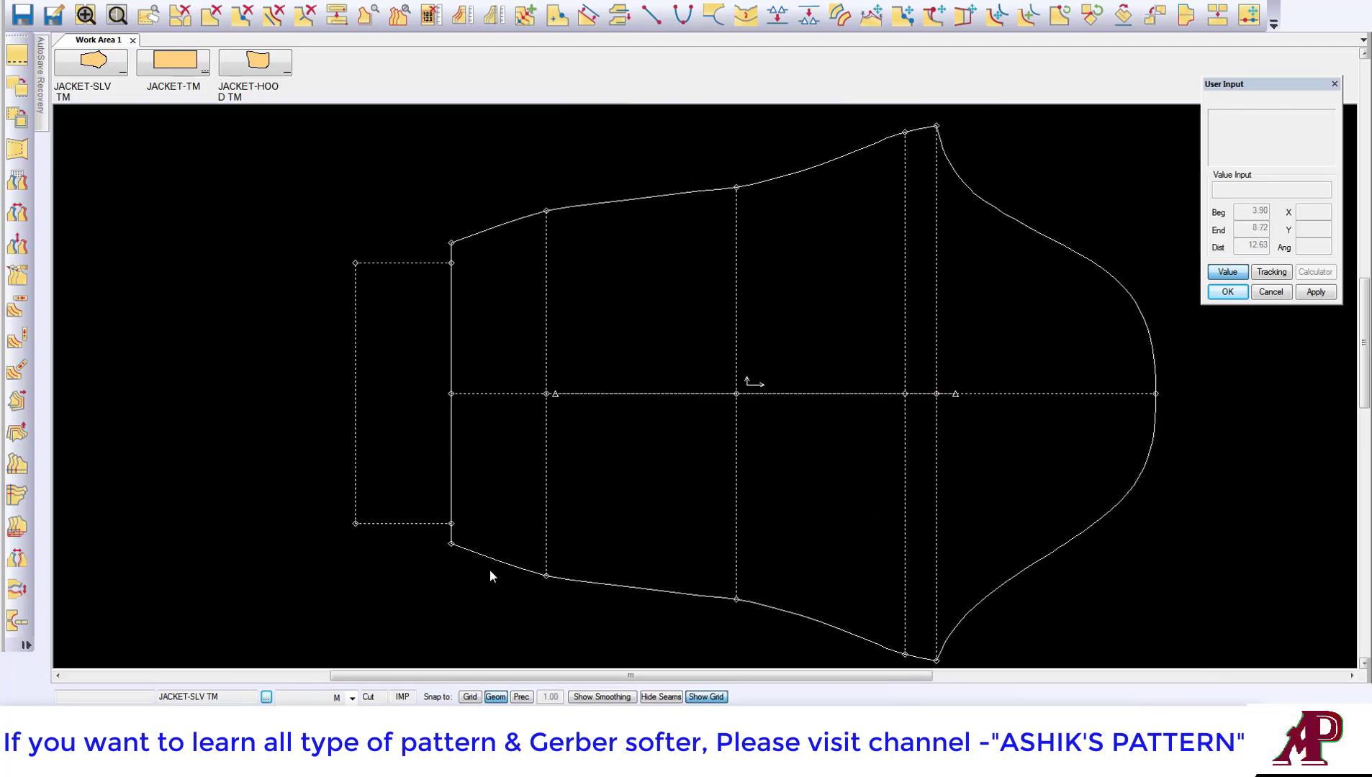
# Page through the spec table and sweater sketches to the front Design Intent sketch
pyautogui.click(418, 670)
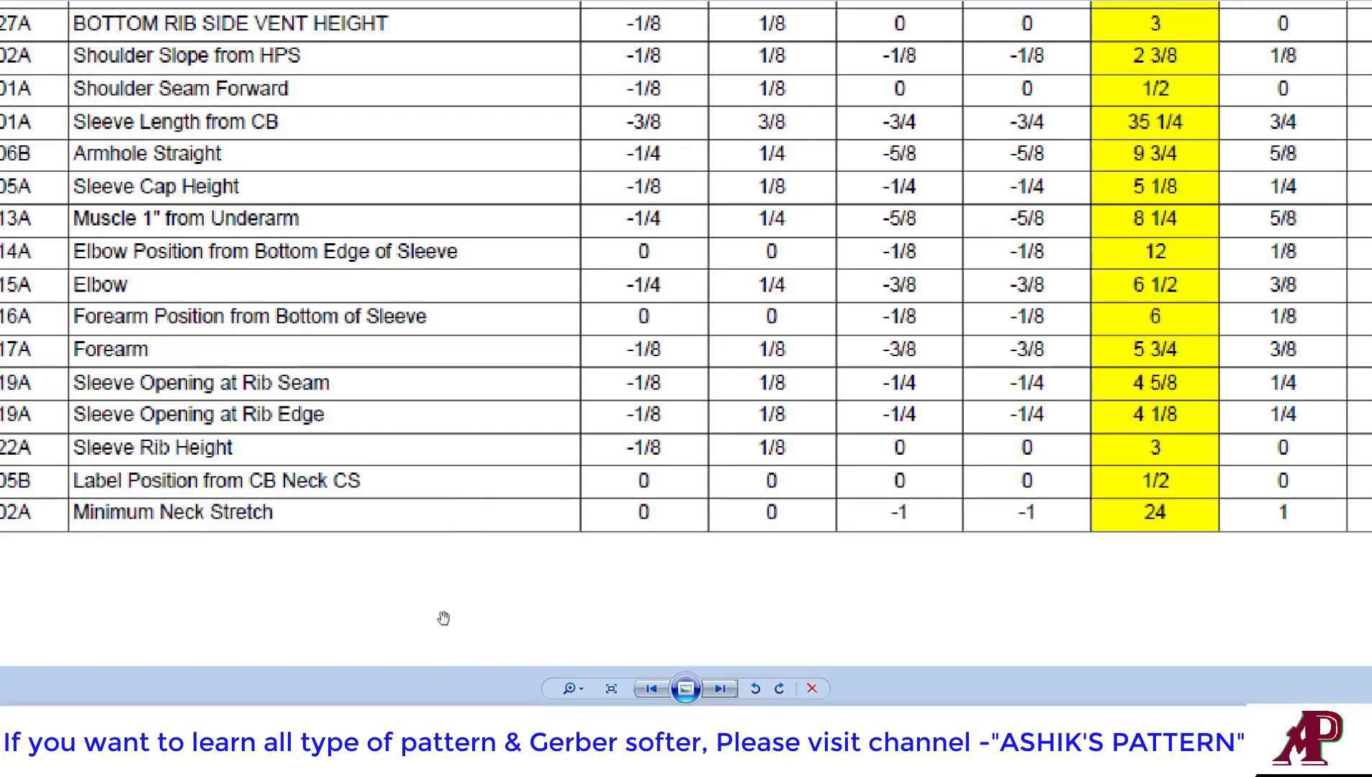
pyautogui.click(419, 692)
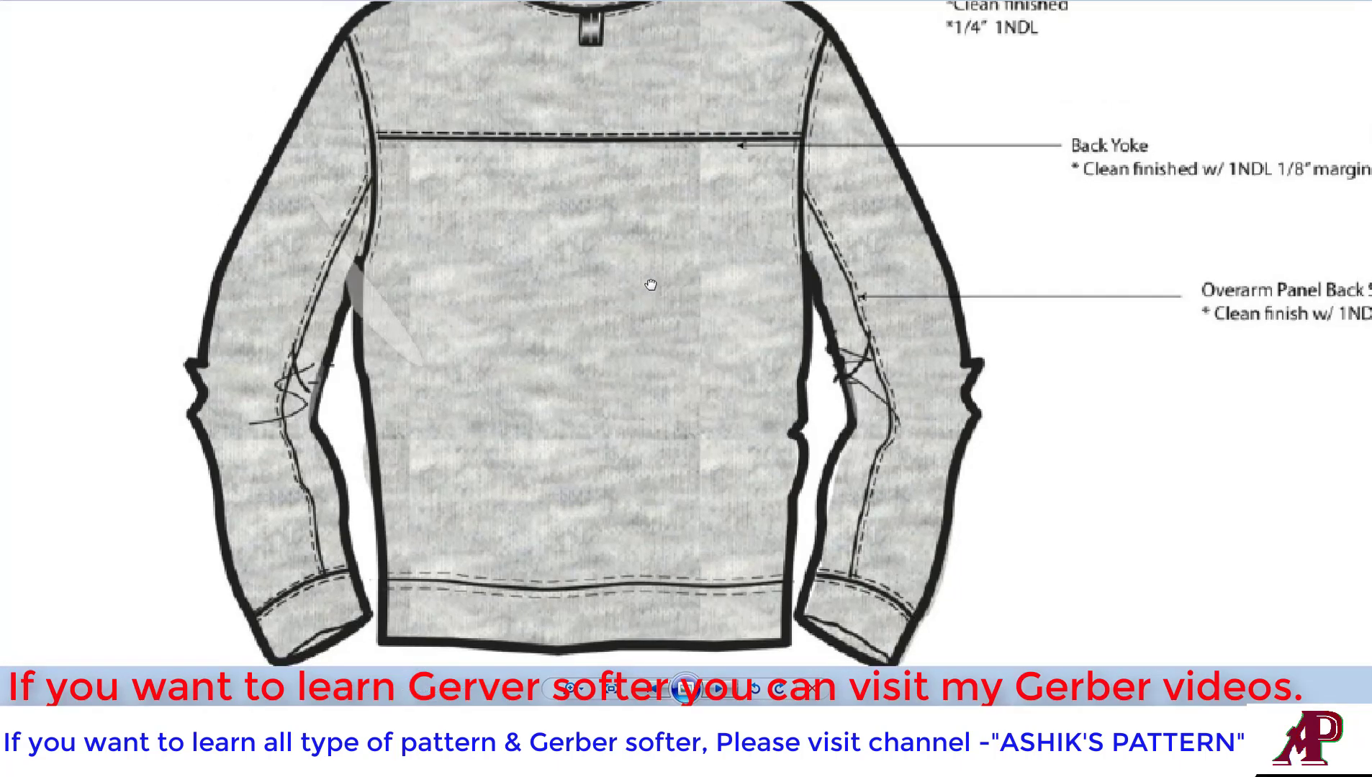
pyautogui.moveTo(633, 245); pyautogui.dragTo(644, 272)
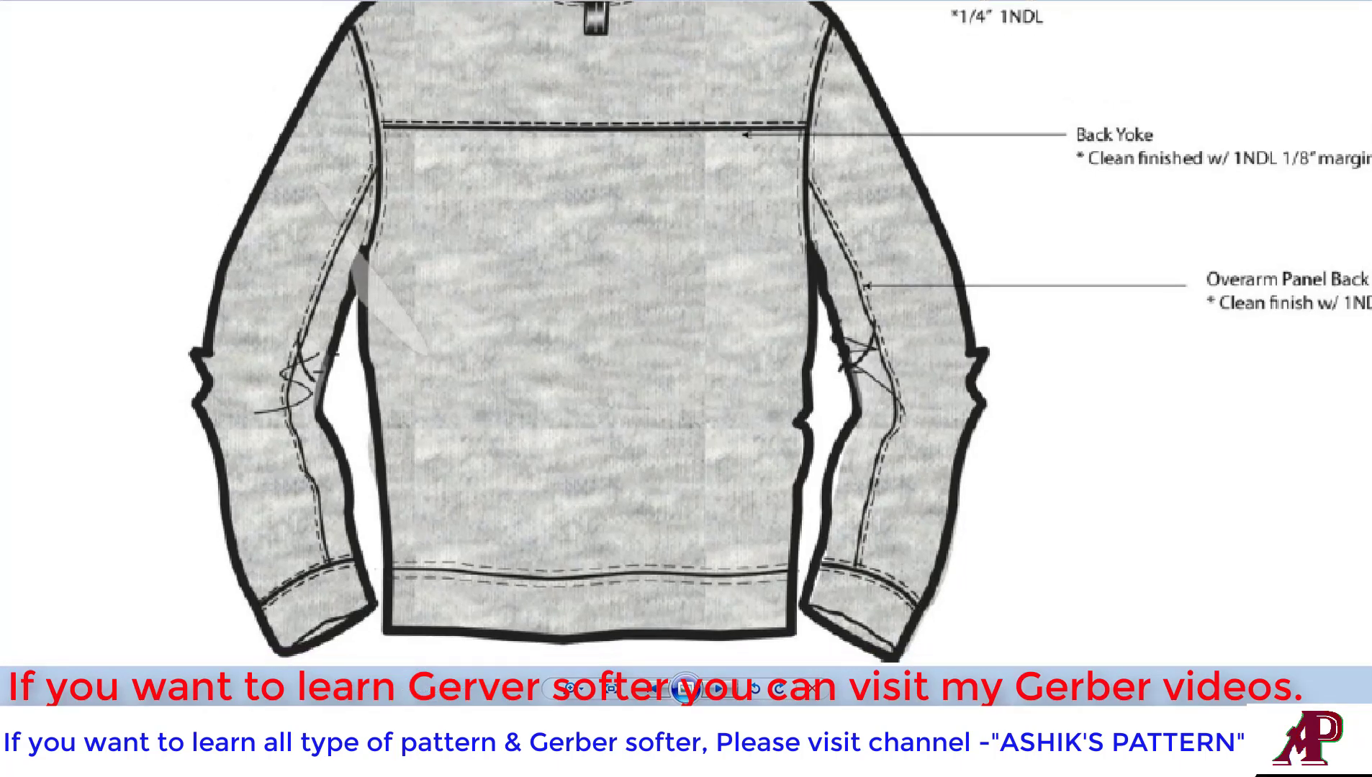
pyautogui.press('Right')
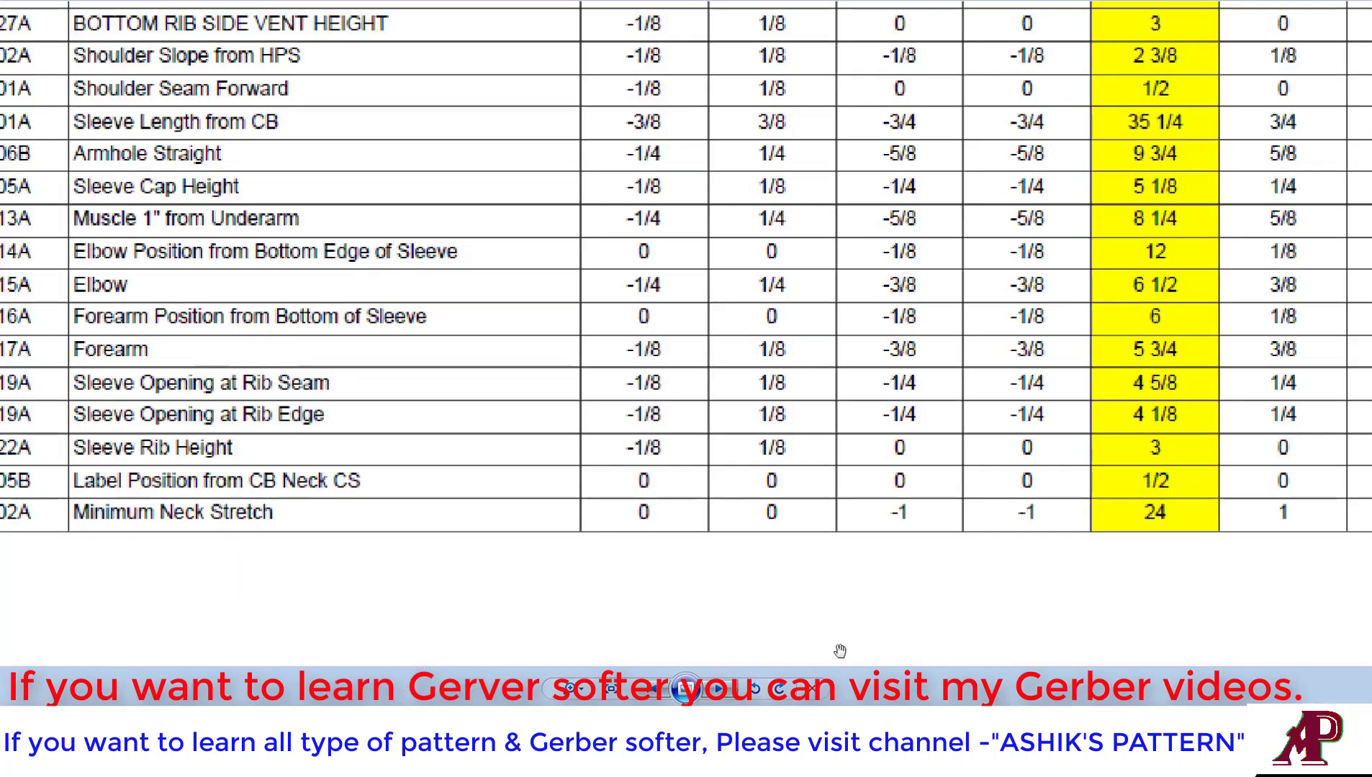
pyautogui.click(654, 691)
pyautogui.click(654, 690)
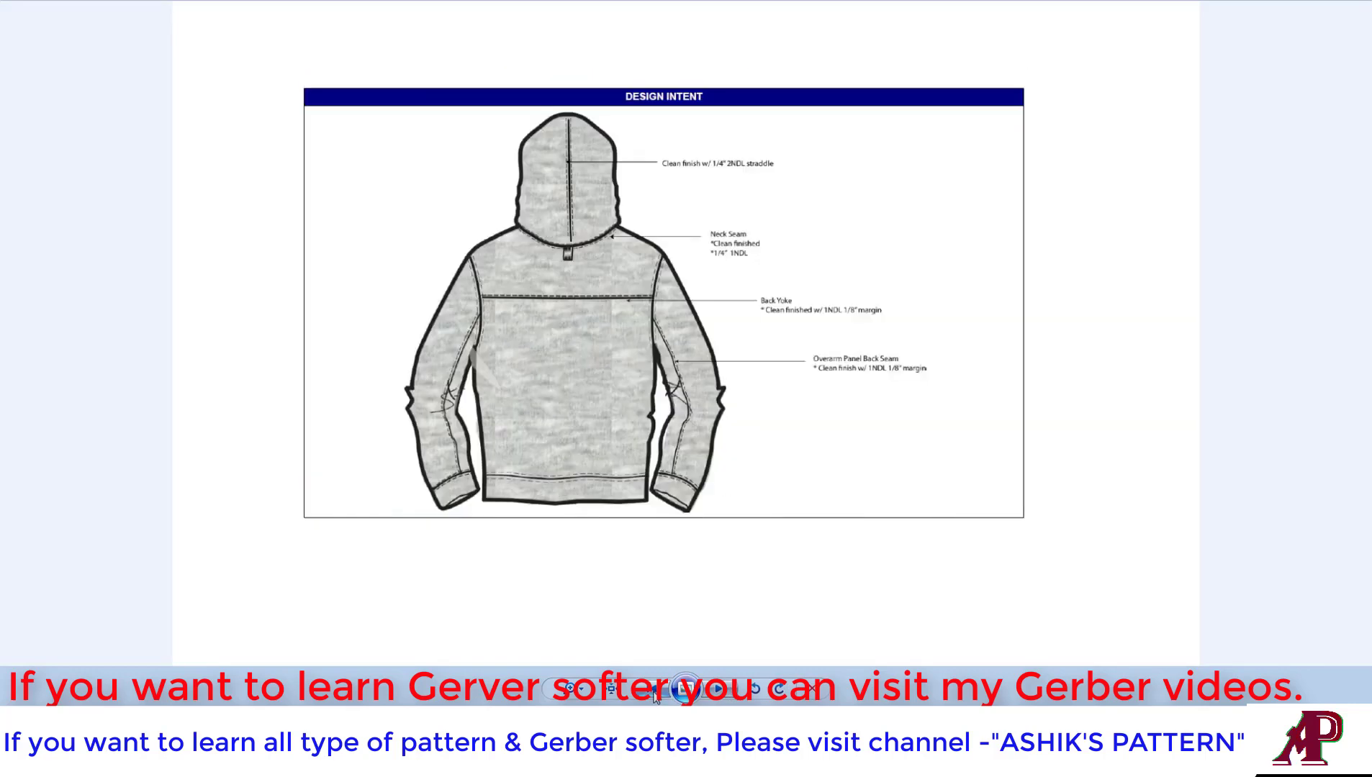
pyautogui.click(654, 691)
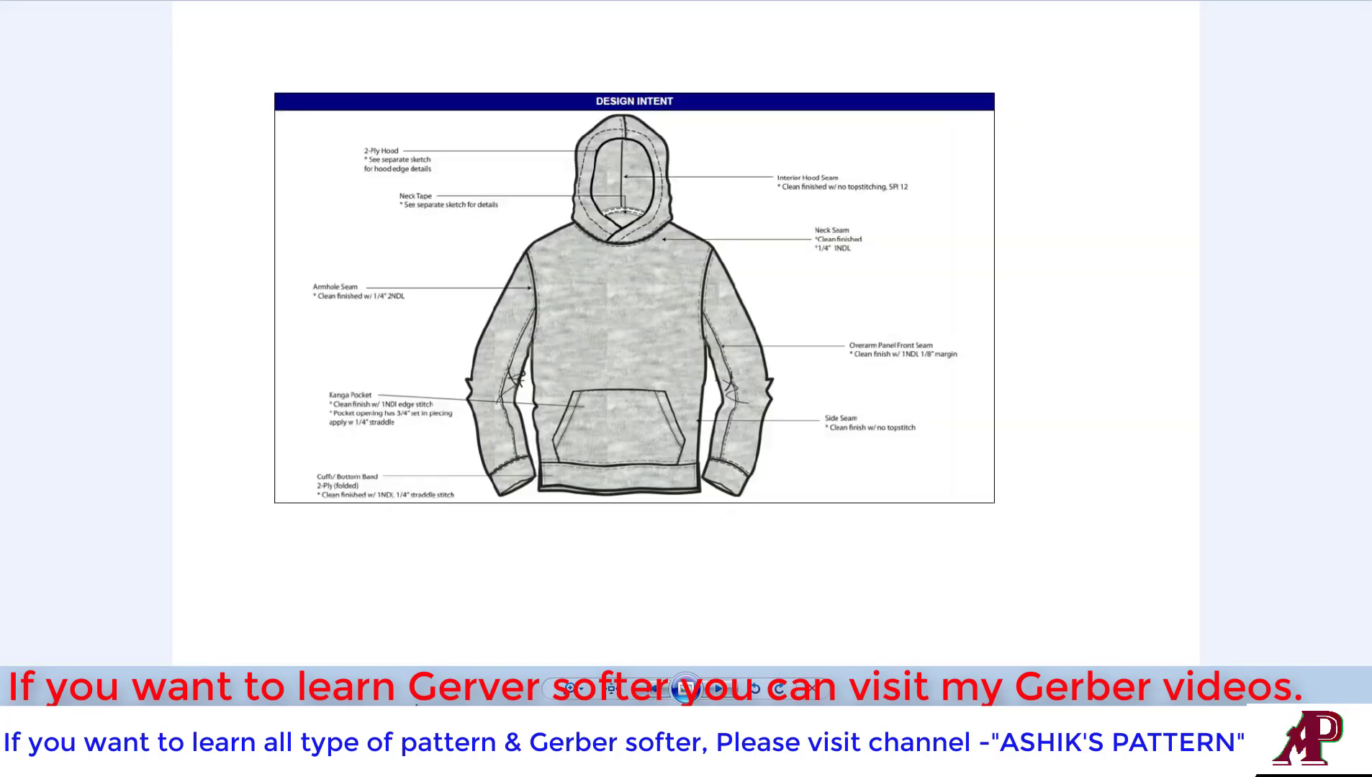
# Inspect the upper area of the zoomed back-view sweater sketch
pyautogui.click(429, 695)
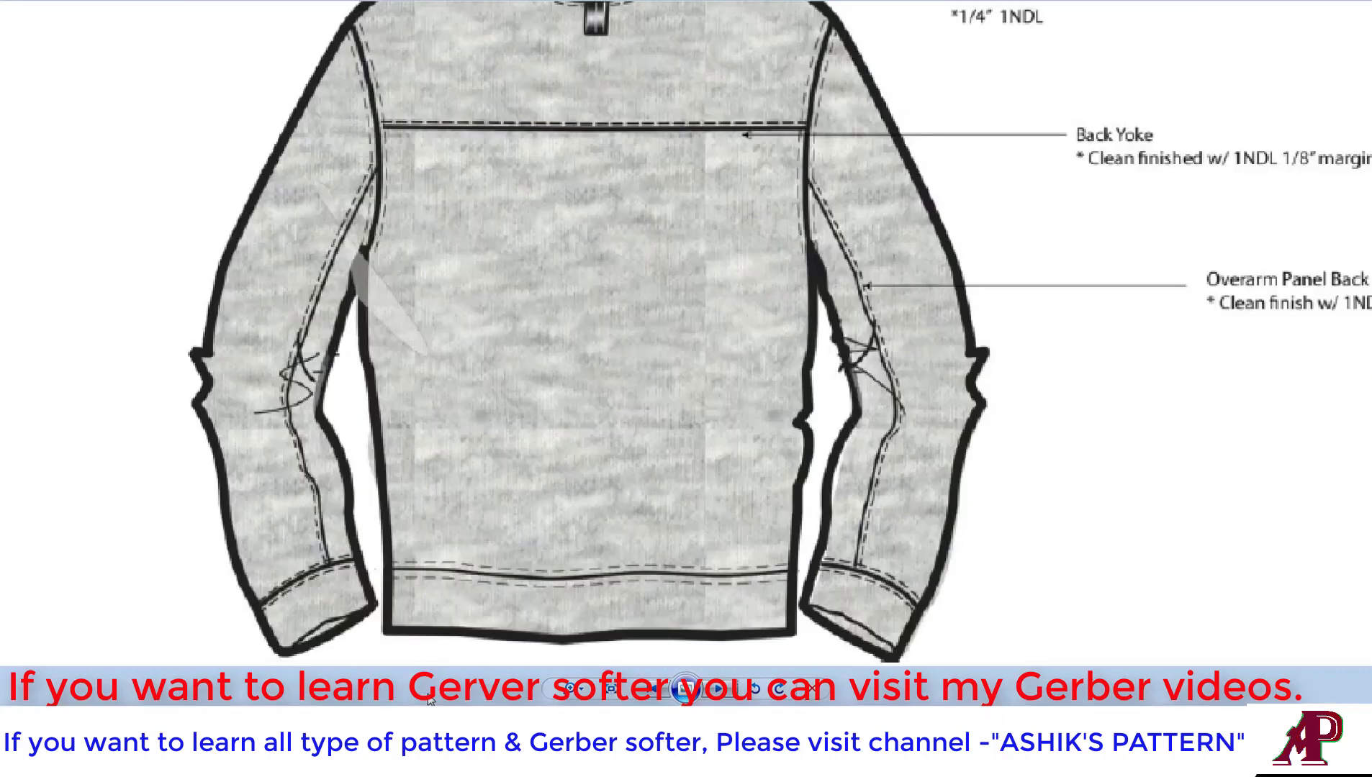
pyautogui.moveTo(663, 318); pyautogui.dragTo(658, 344)
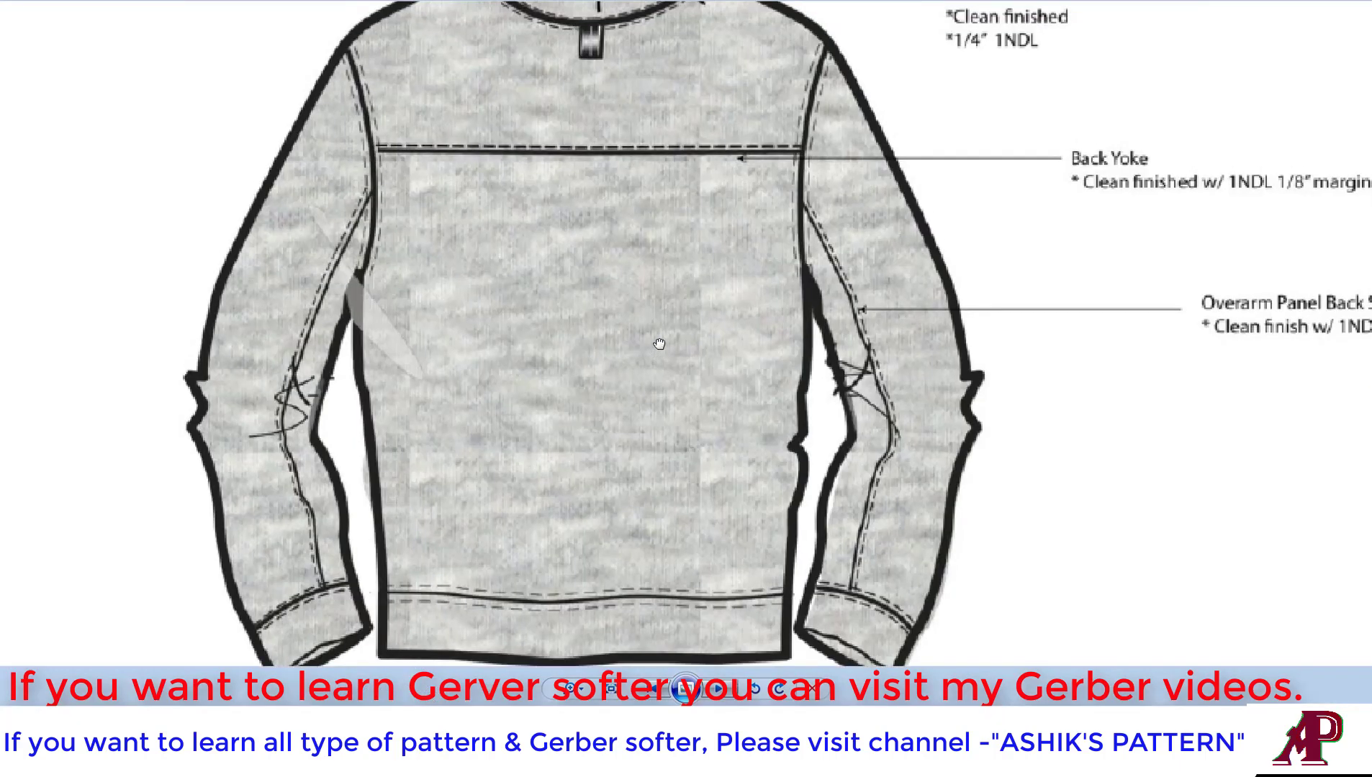
pyautogui.scroll(-1, 659, 344)
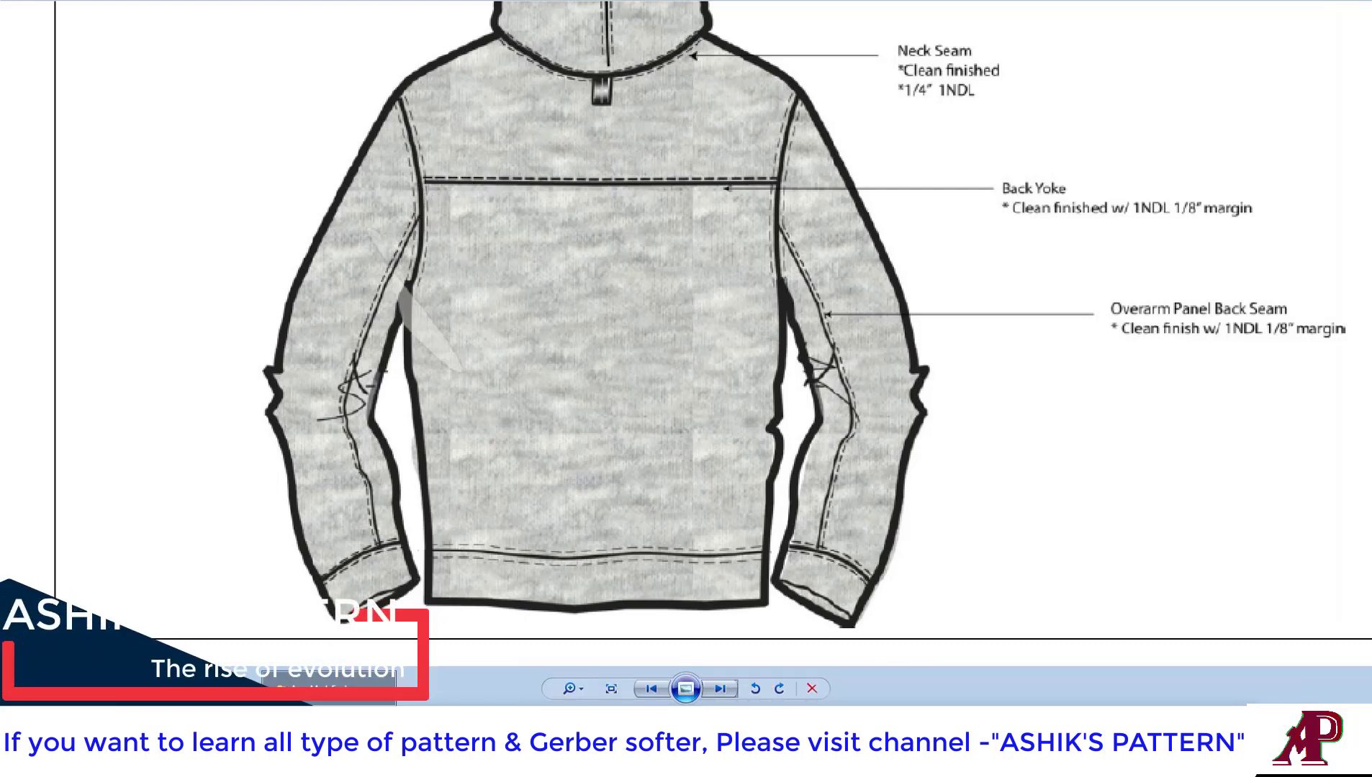
pyautogui.scroll(-3, 640, 344)
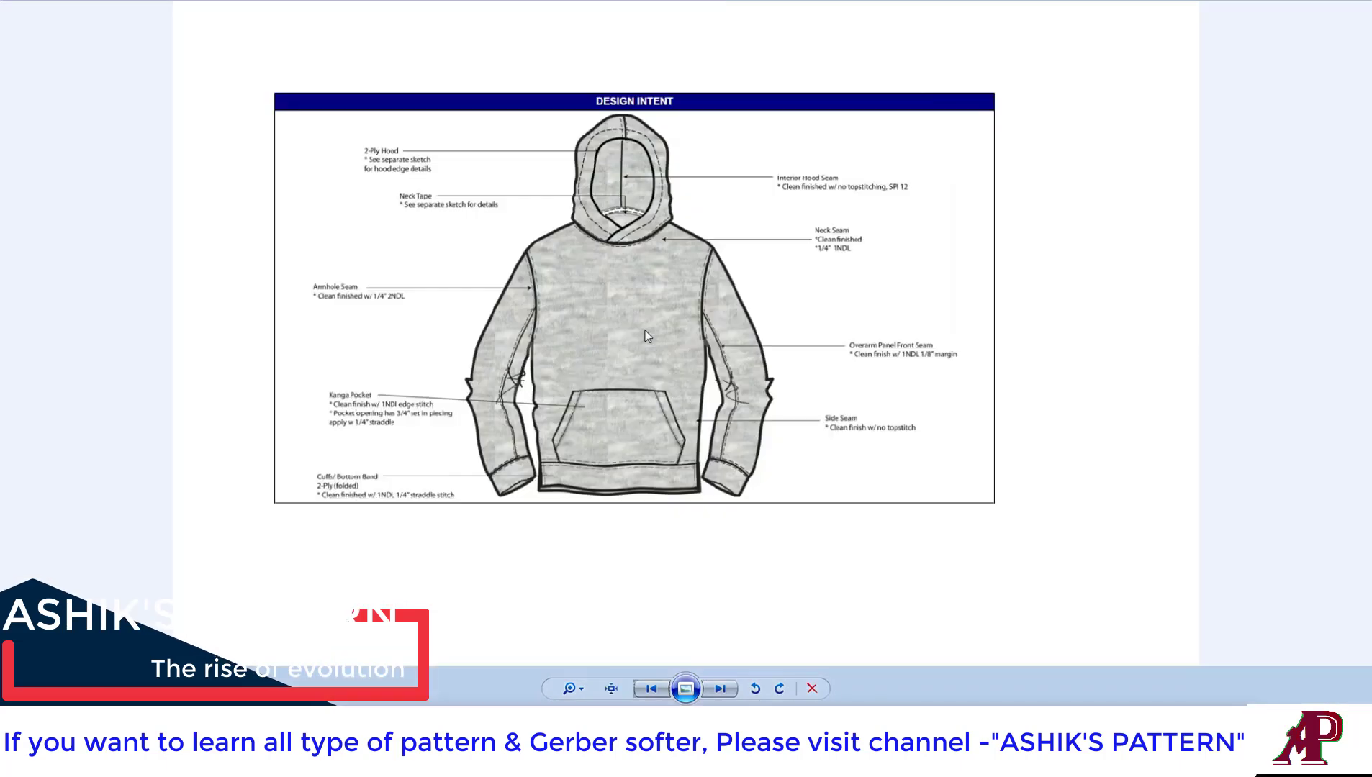
pyautogui.scroll(1, 640, 345)
pyautogui.scroll(2, 630, 342)
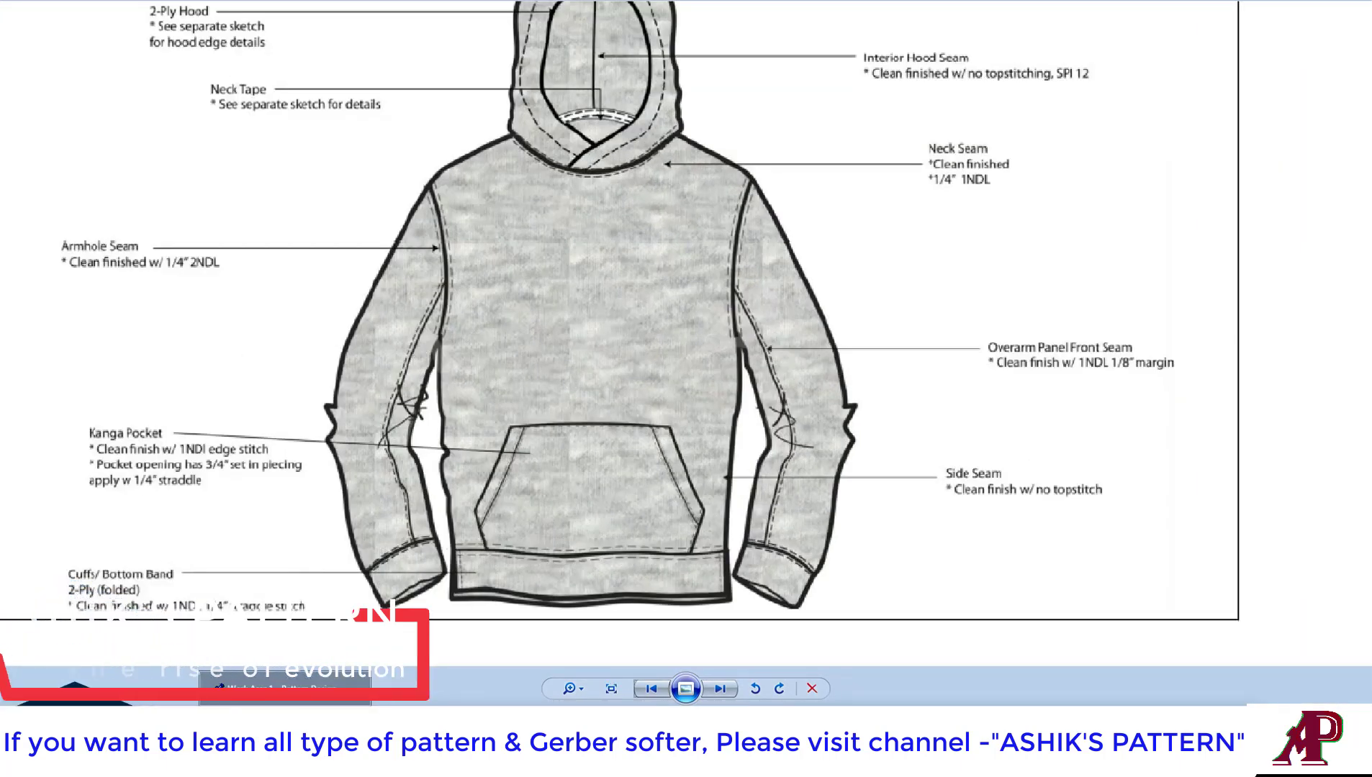
# Return to the sleeve pattern and open JACKET-BACK-TM in the active work area
pyautogui.click(285, 689)
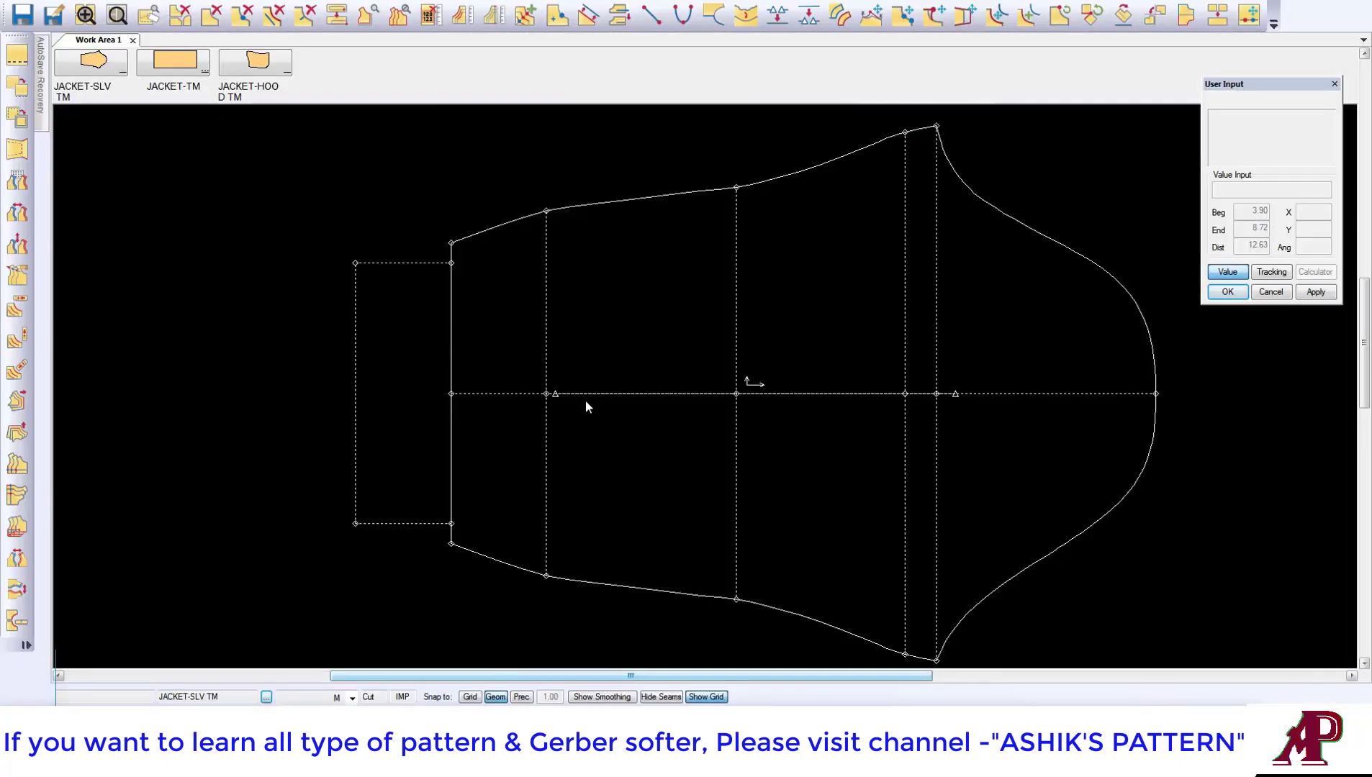
pyautogui.scroll(-2, 185, 157)
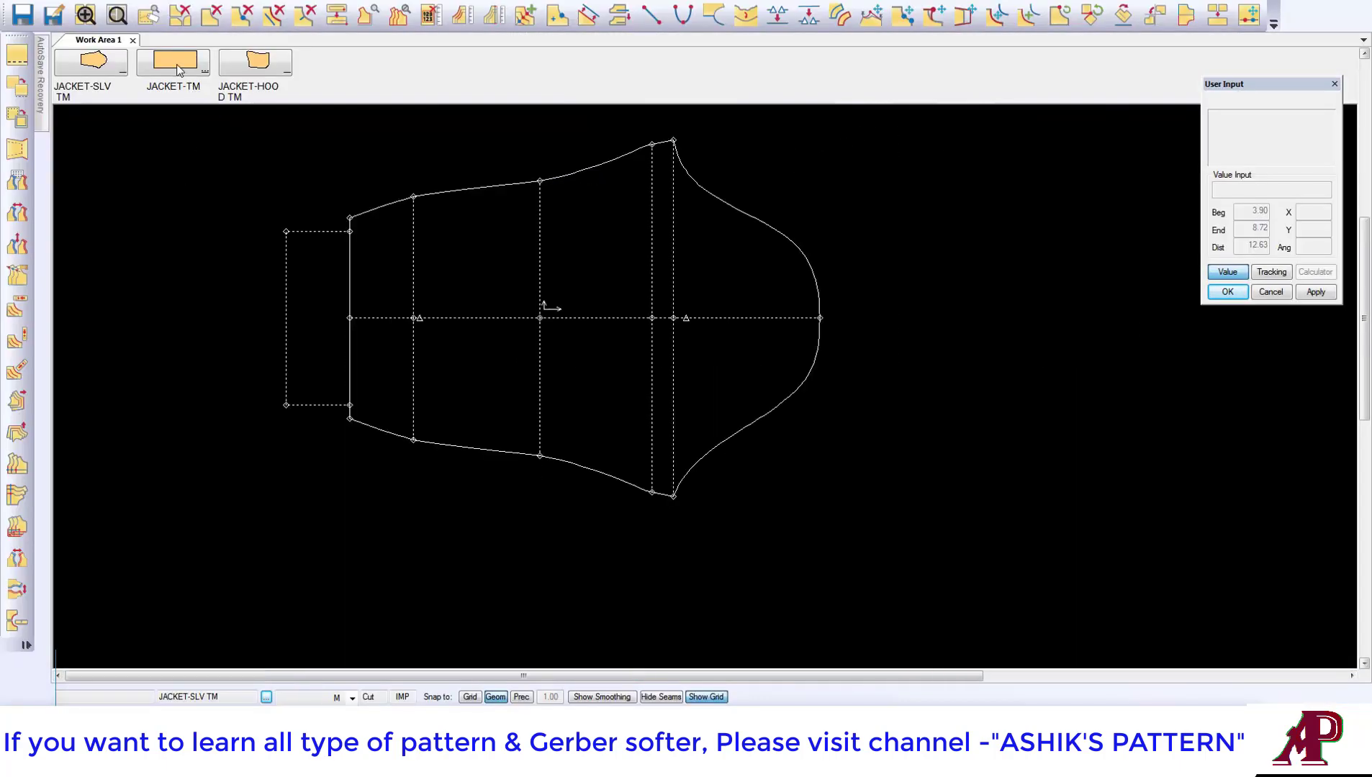
pyautogui.moveTo(490, 189); pyautogui.dragTo(489, 217)
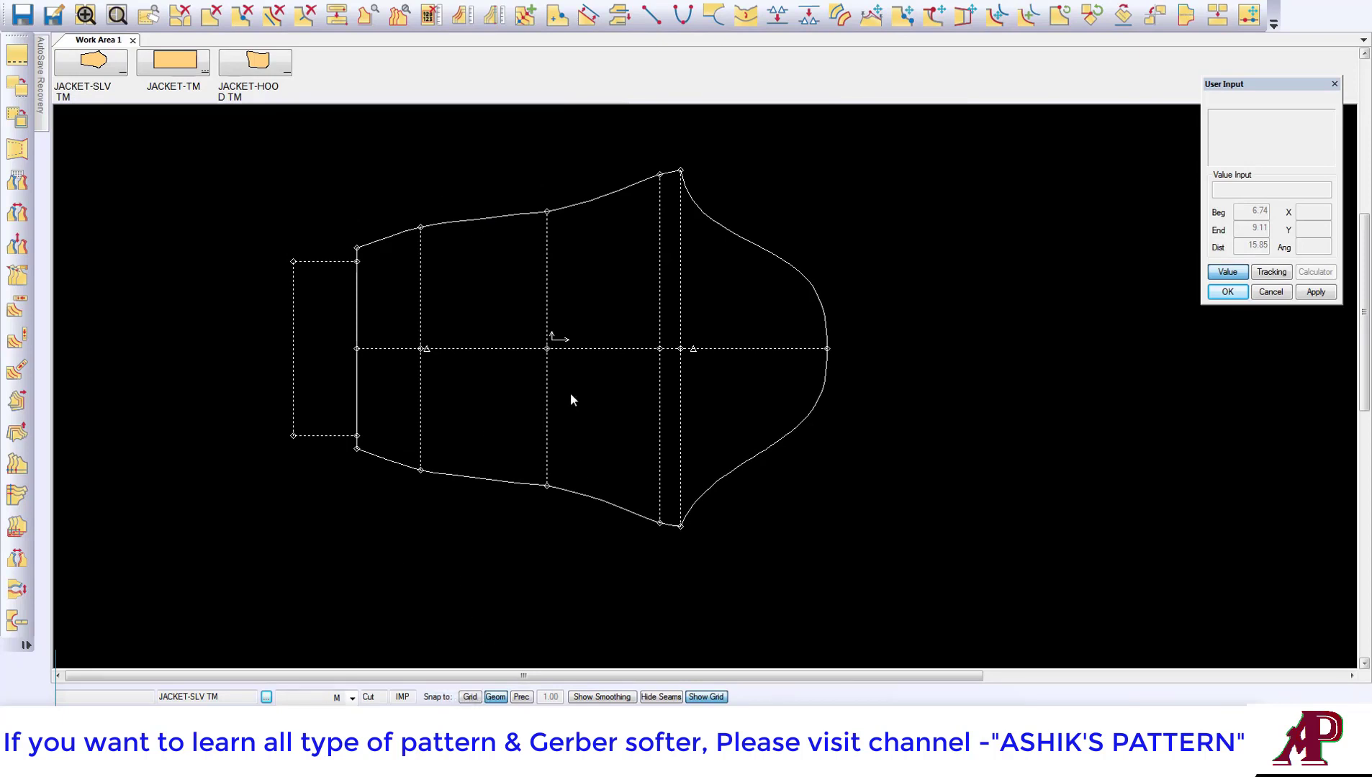
pyautogui.moveTo(570, 392); pyautogui.dragTo(612, 399)
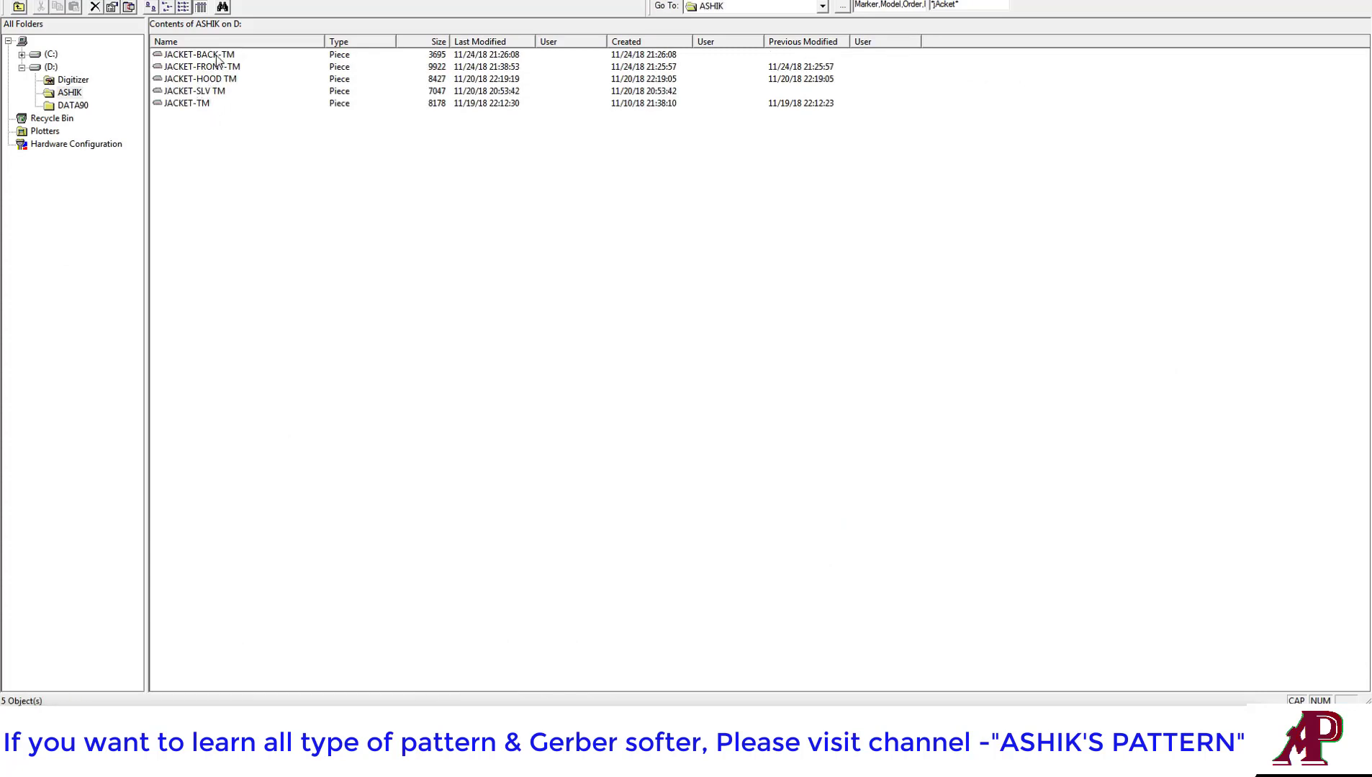
pyautogui.rightClick(216, 57)
pyautogui.moveTo(262, 64)
pyautogui.moveTo(375, 80)
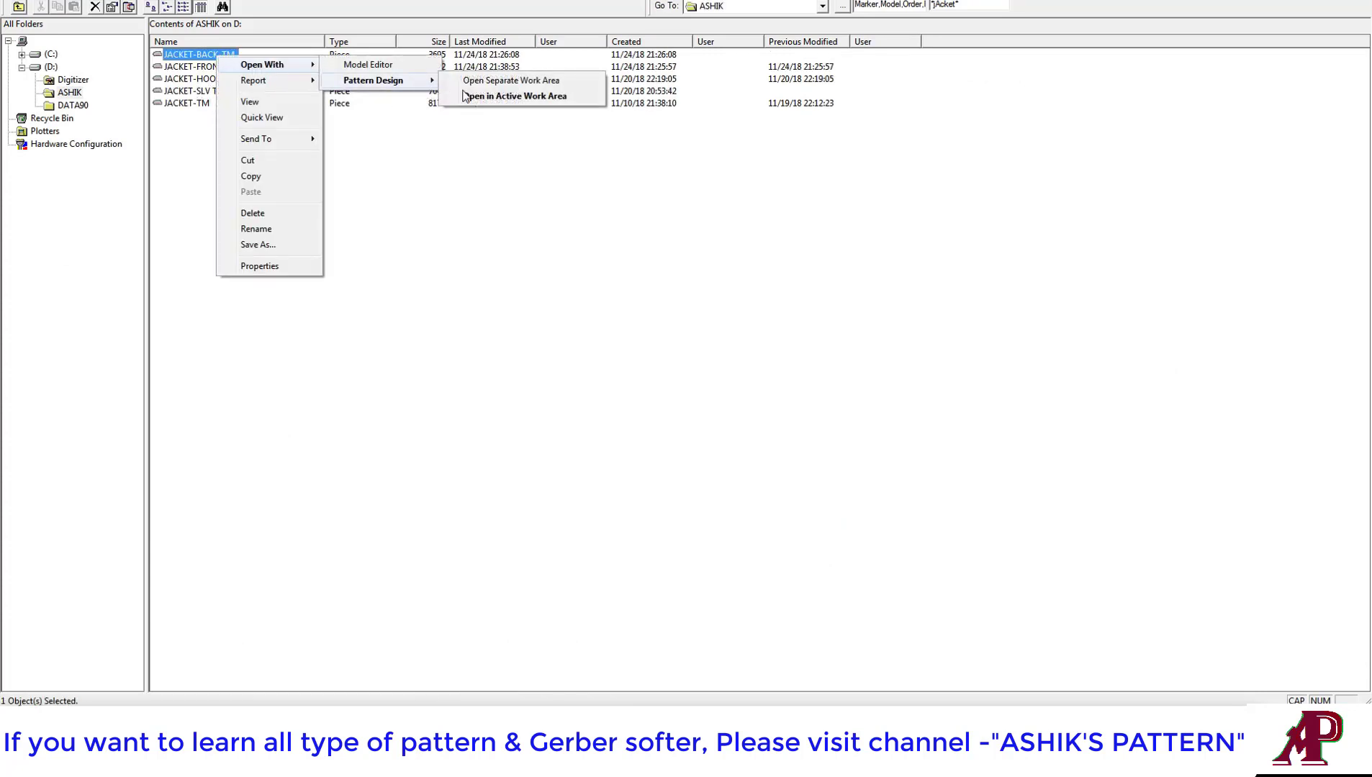
pyautogui.click(475, 95)
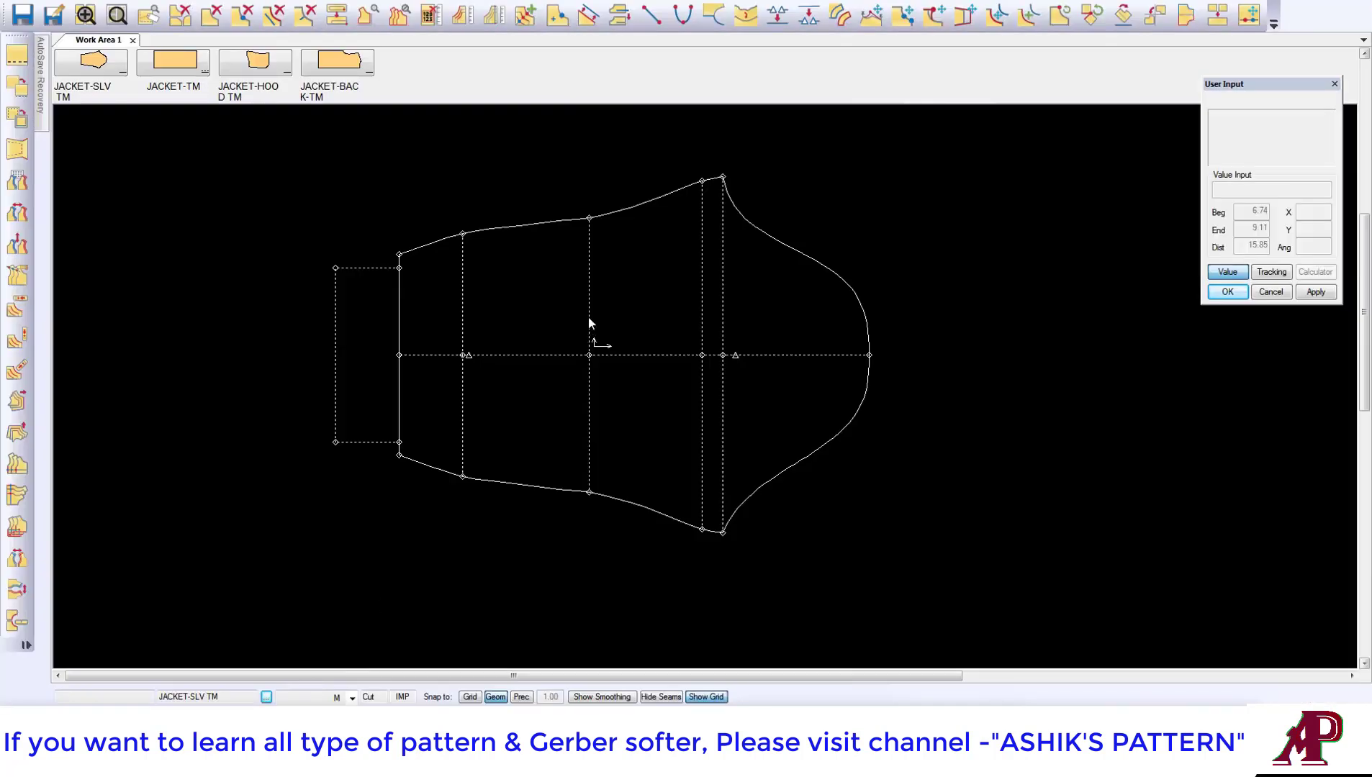
# Place the JACKET-BACK-TM piece below the sleeve
pyautogui.moveTo(350, 69); pyautogui.dragTo(525, 367)
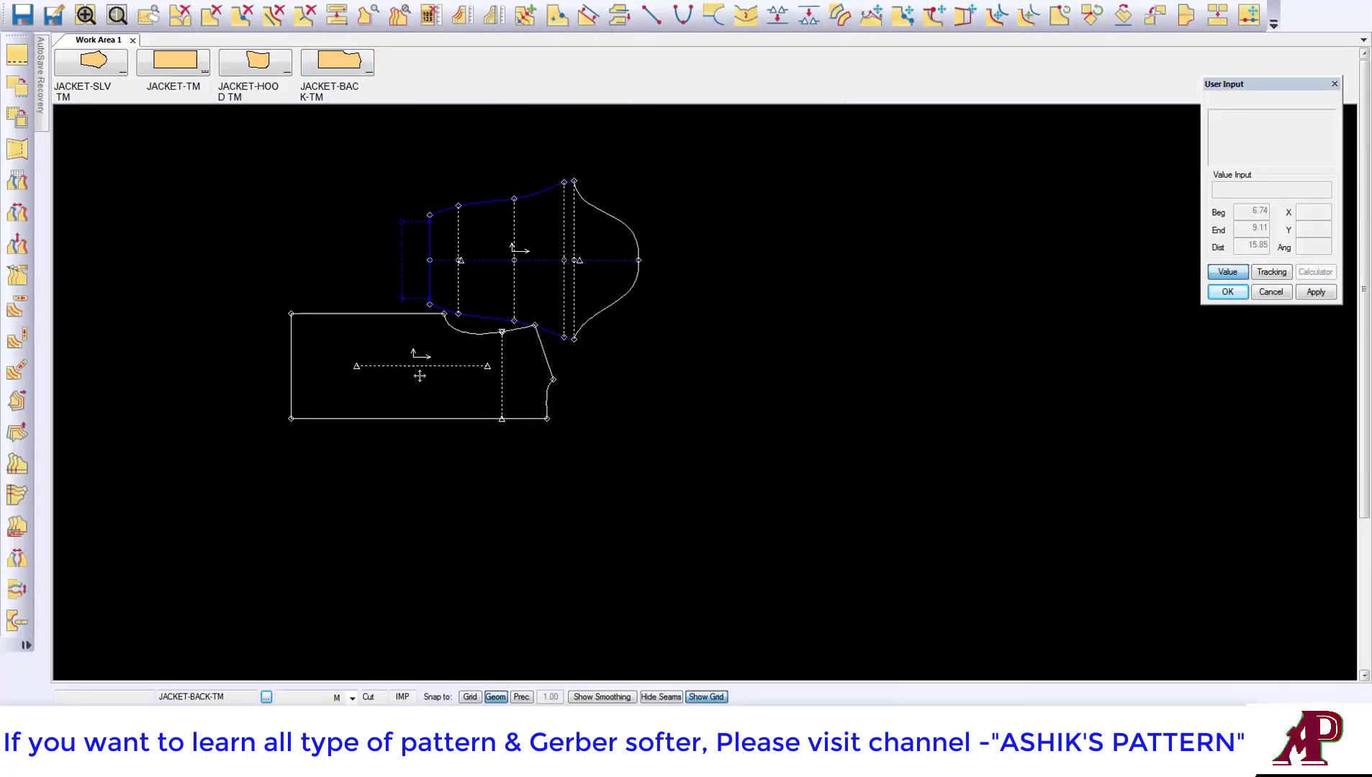
pyautogui.moveTo(704, 526); pyautogui.dragTo(672, 506)
pyautogui.moveTo(790, 337); pyautogui.dragTo(803, 288)
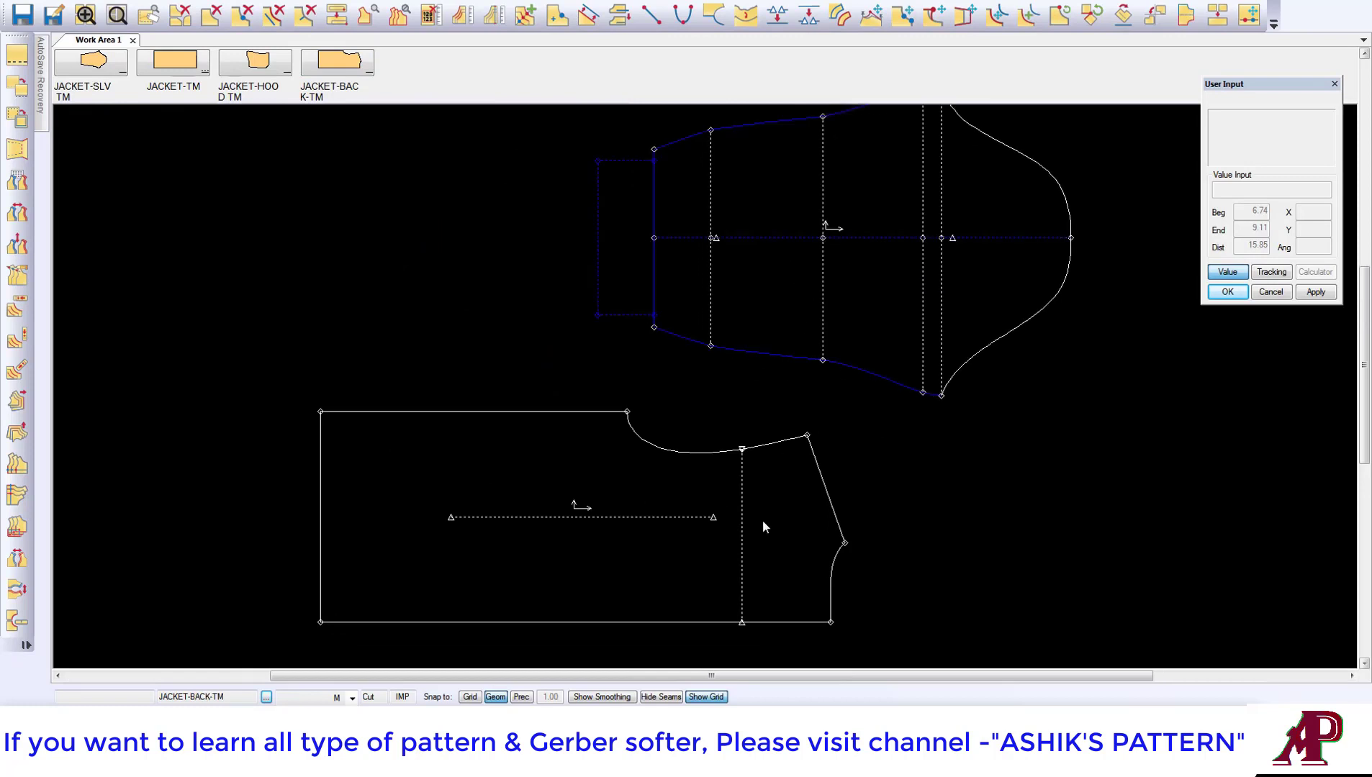
pyautogui.moveTo(741, 576); pyautogui.dragTo(840, 539)
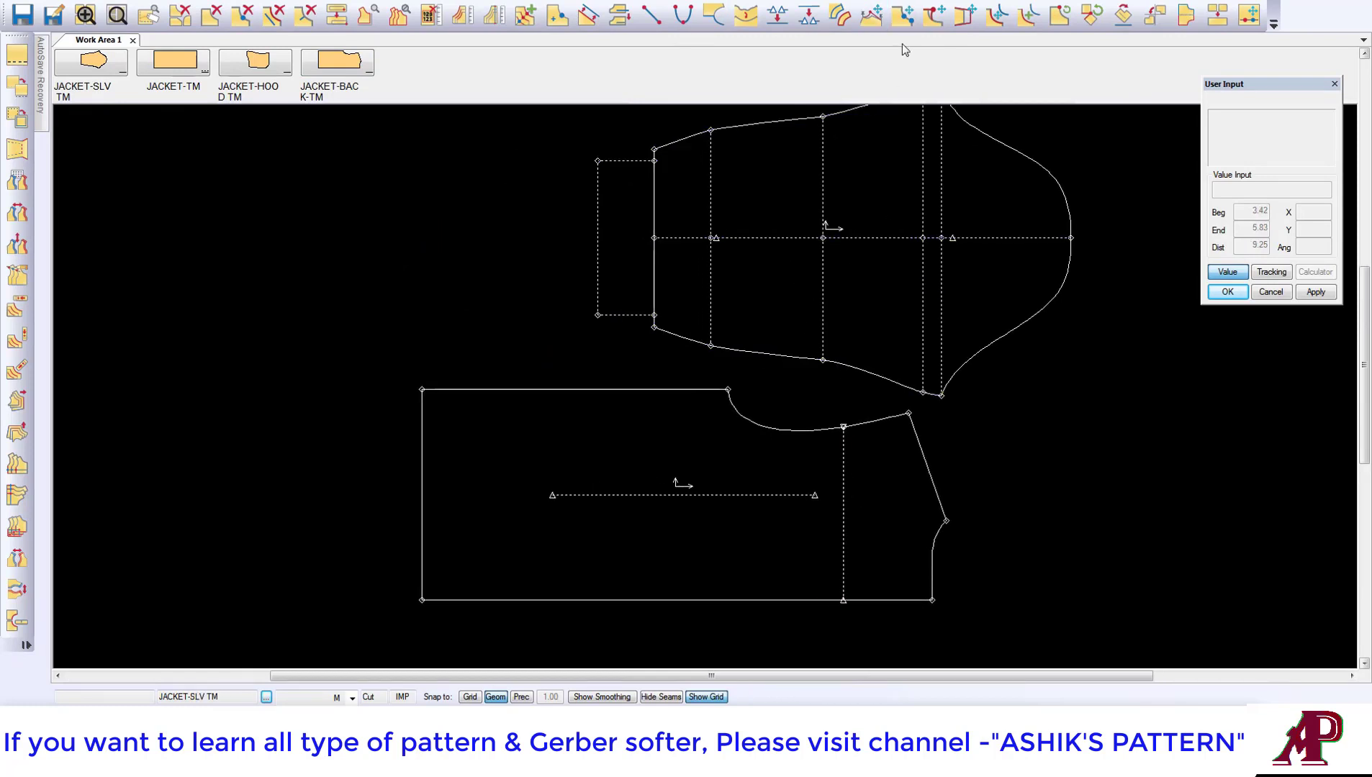
# Shorten the back piece's vertical internal line to 1.29 with Move Point Line
pyautogui.click(934, 14)
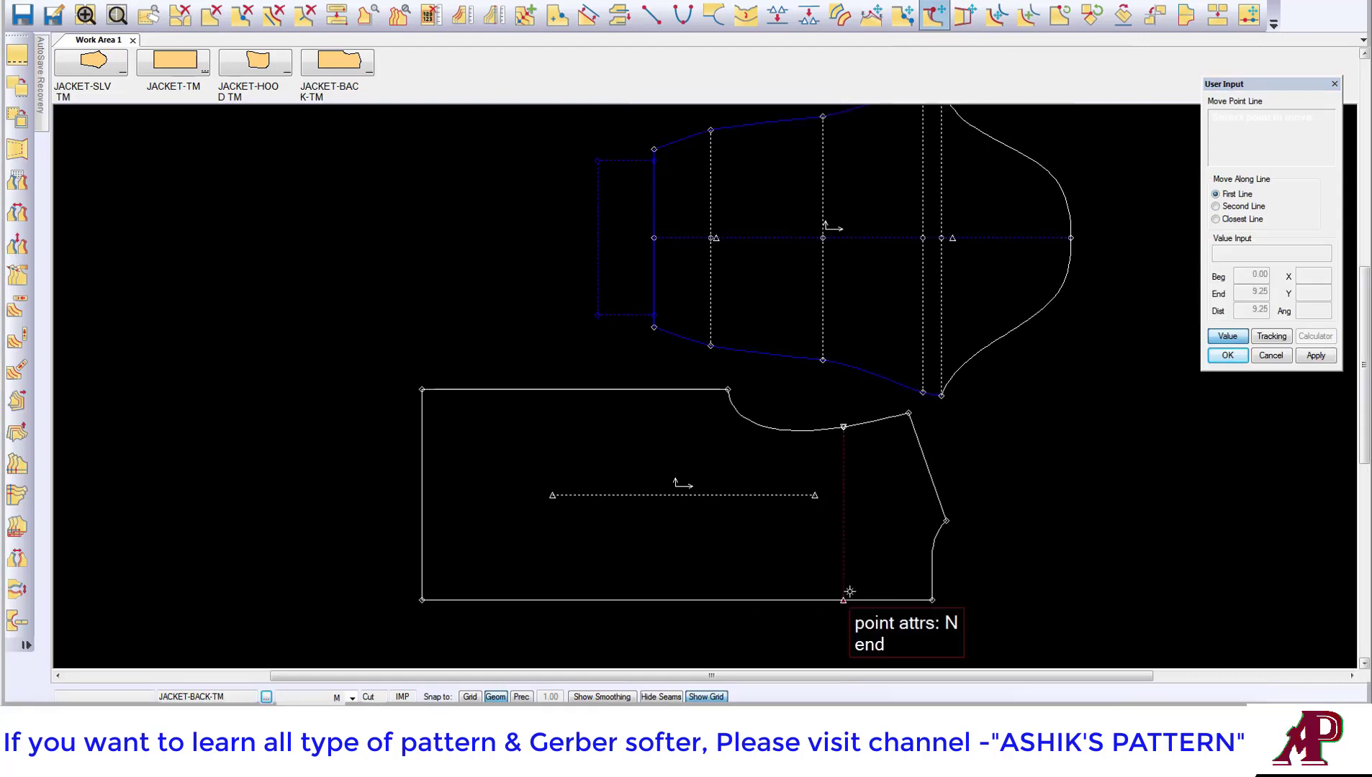
pyautogui.click(844, 461)
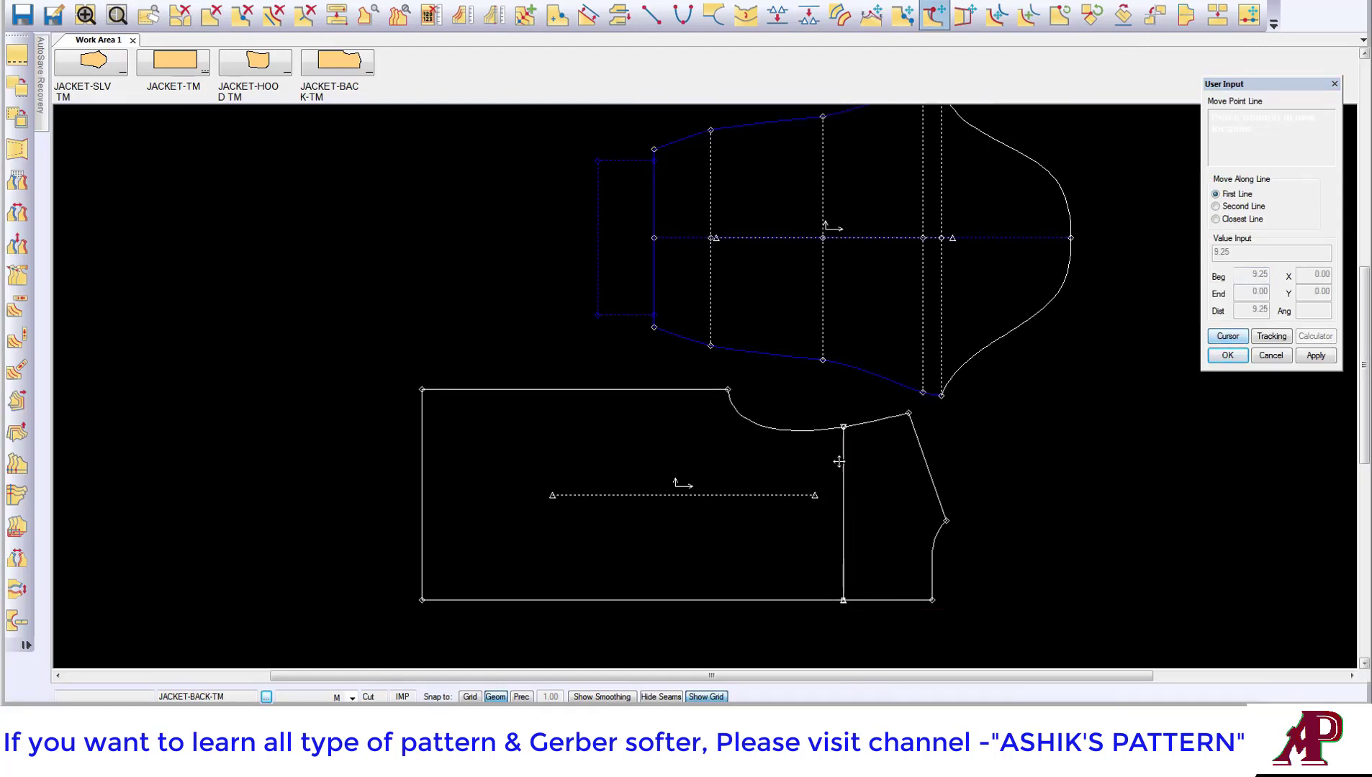
pyautogui.click(845, 454)
pyautogui.rightClick(872, 436)
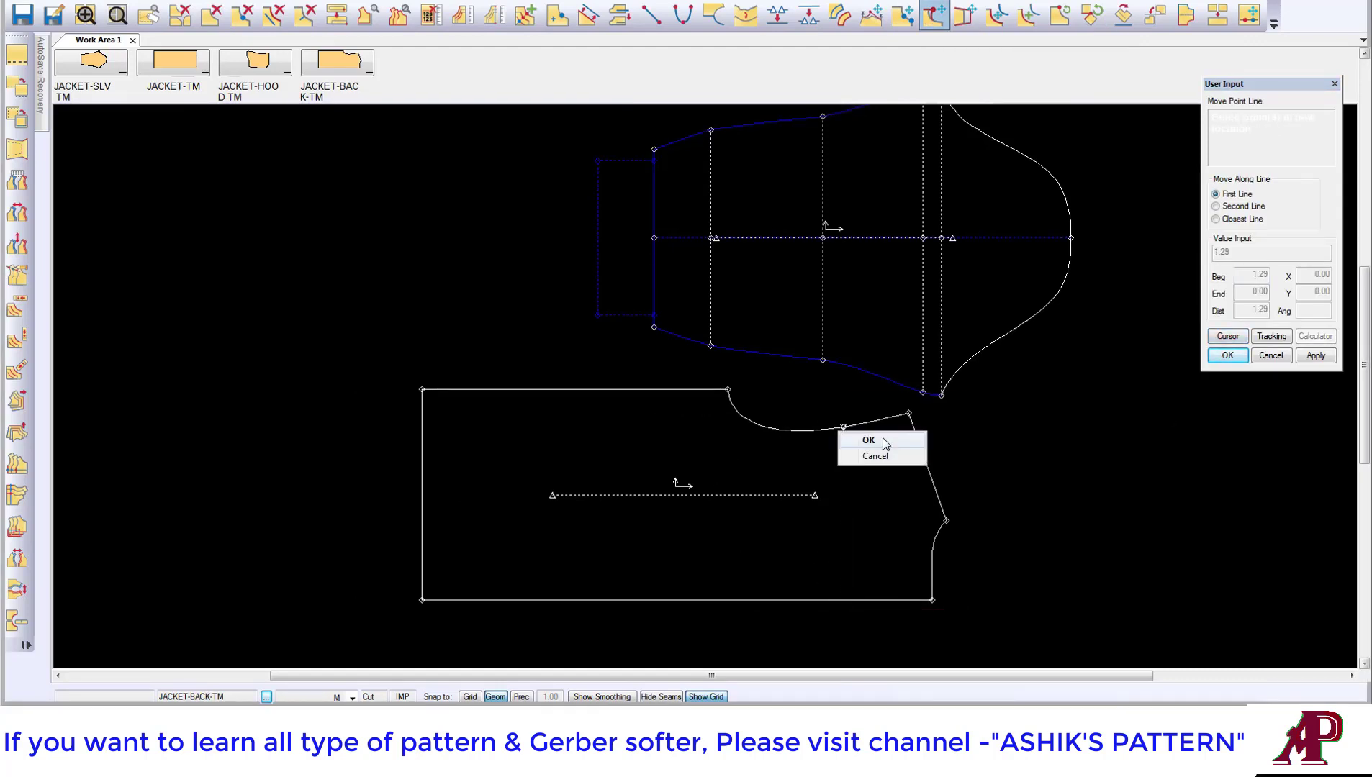
pyautogui.click(882, 437)
pyautogui.scroll(2, 872, 539)
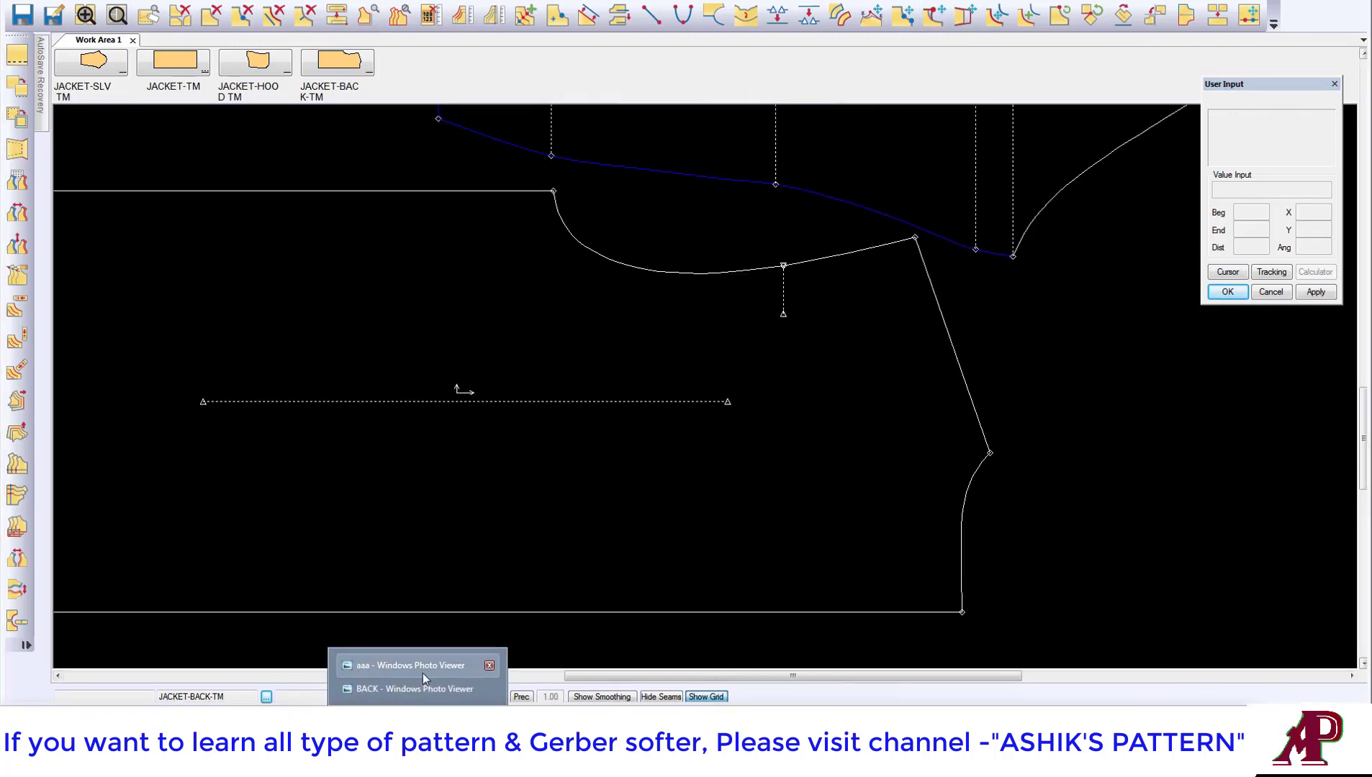
pyautogui.click(399, 689)
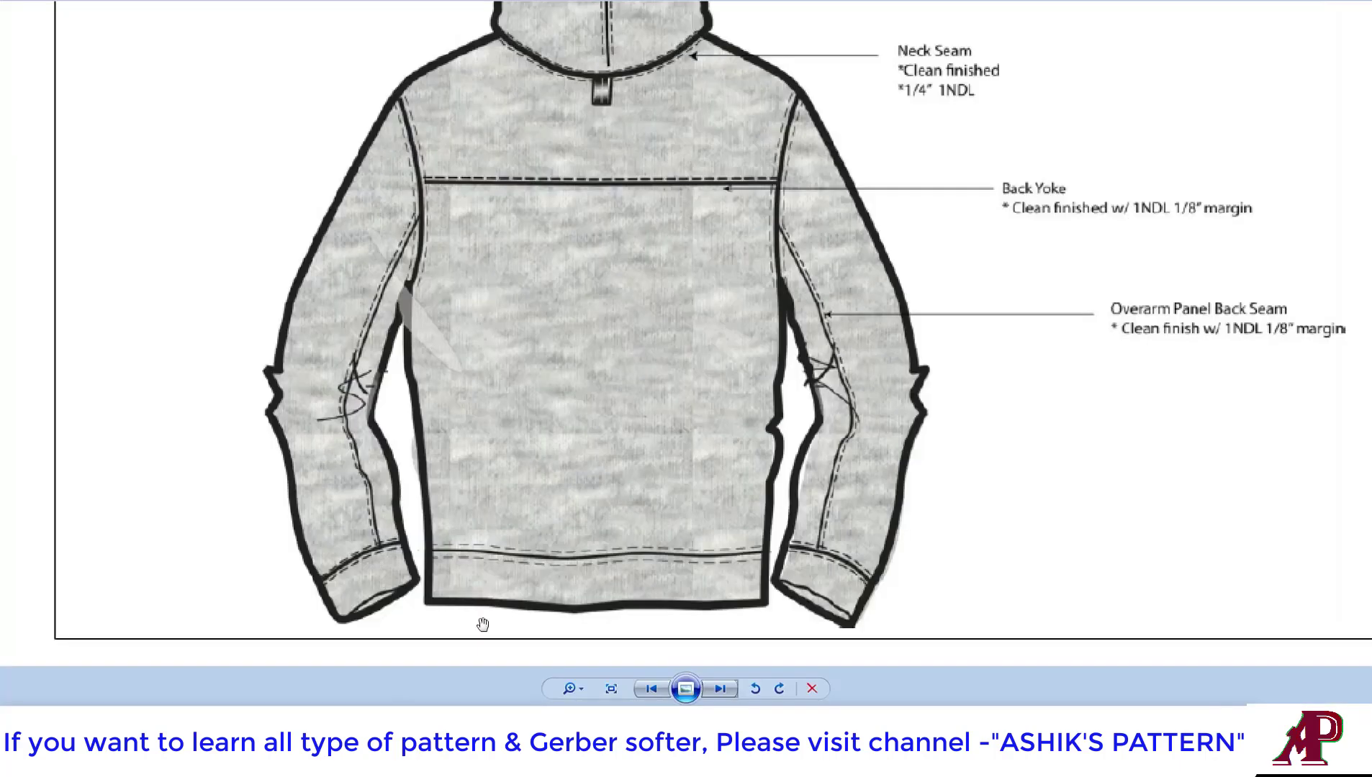
pyautogui.click(715, 689)
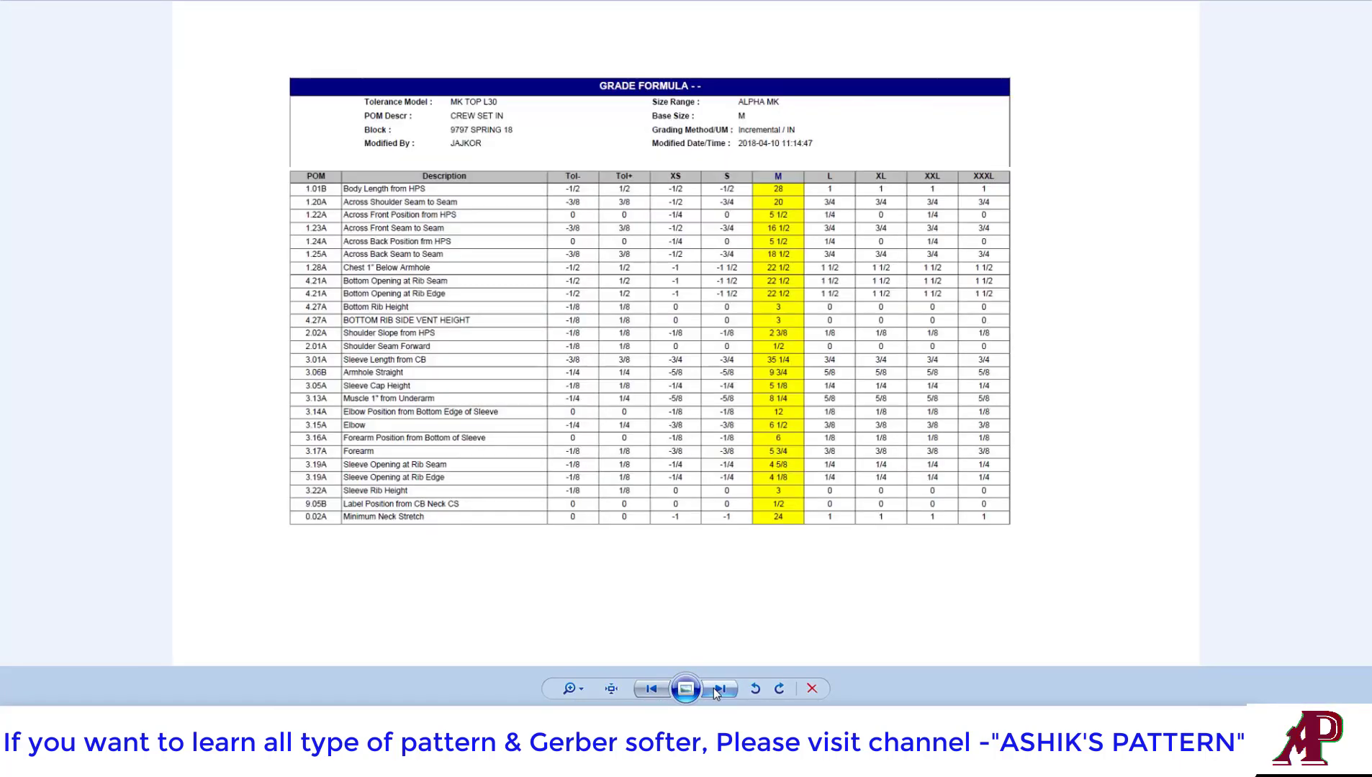
pyautogui.scroll(2, 689, 418)
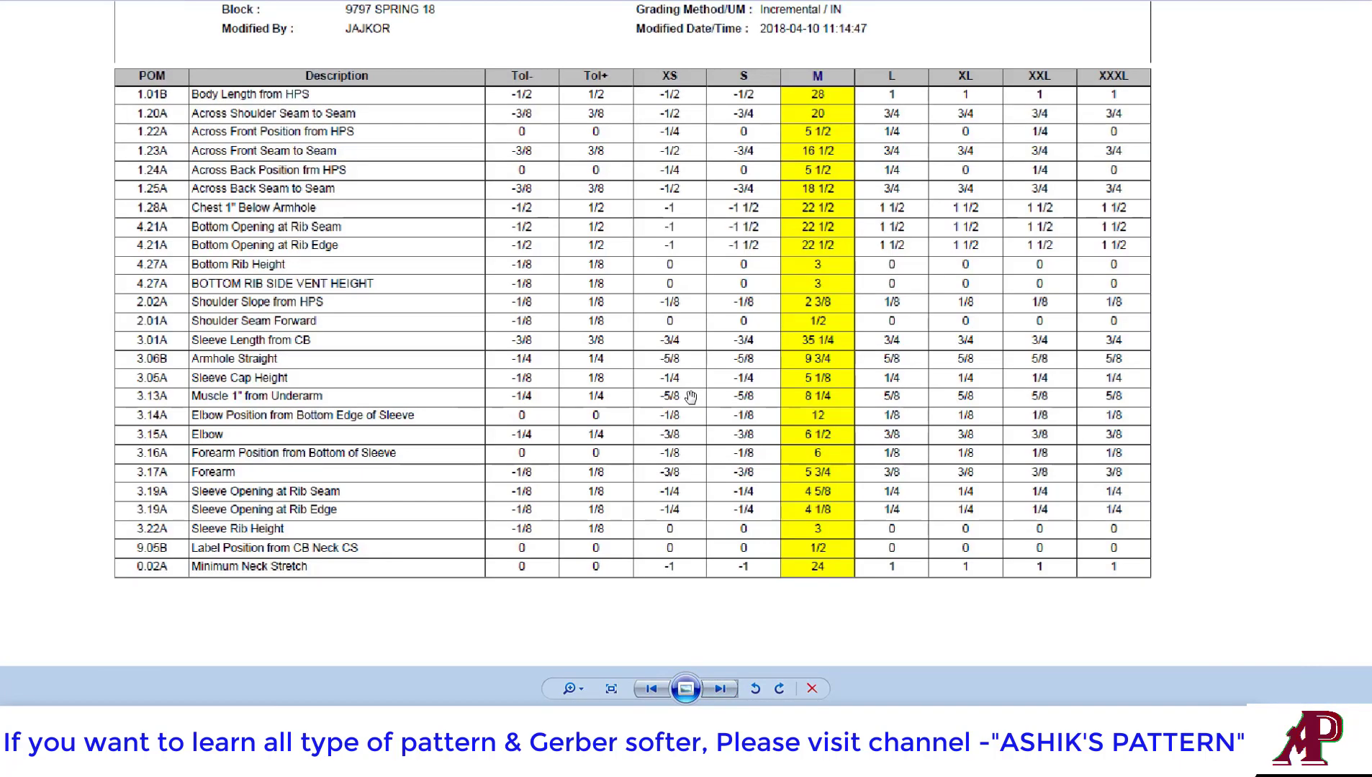
pyautogui.scroll(1, 687, 389)
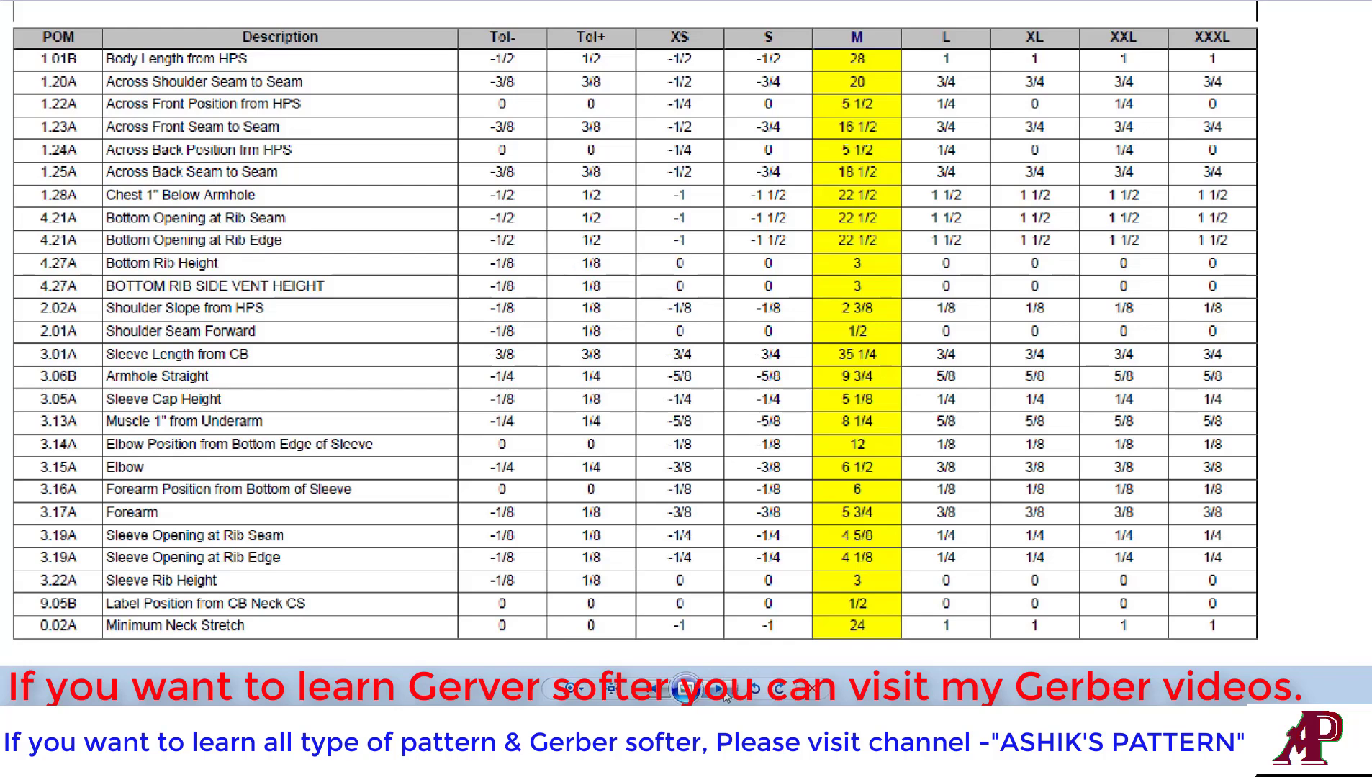
pyautogui.click(725, 695)
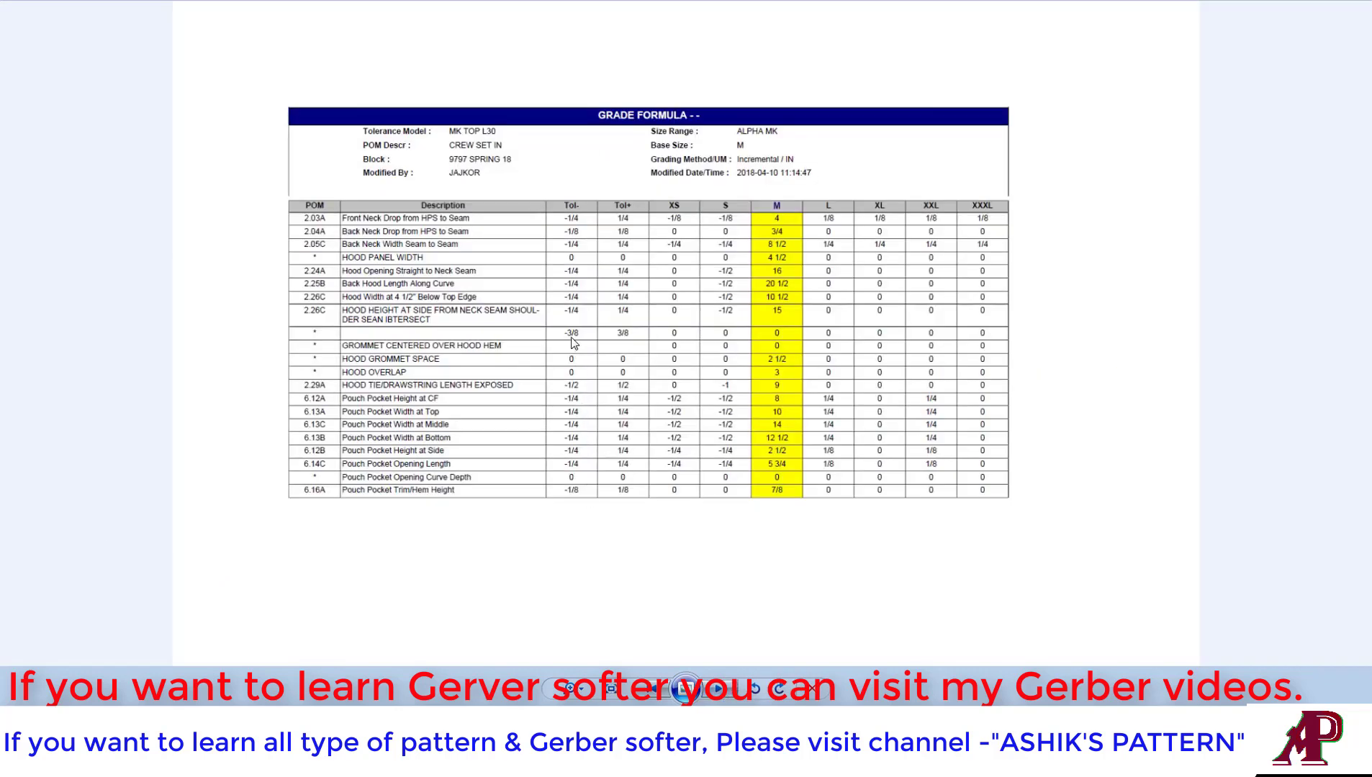
pyautogui.scroll(2, 573, 343)
pyautogui.scroll(1, 571, 337)
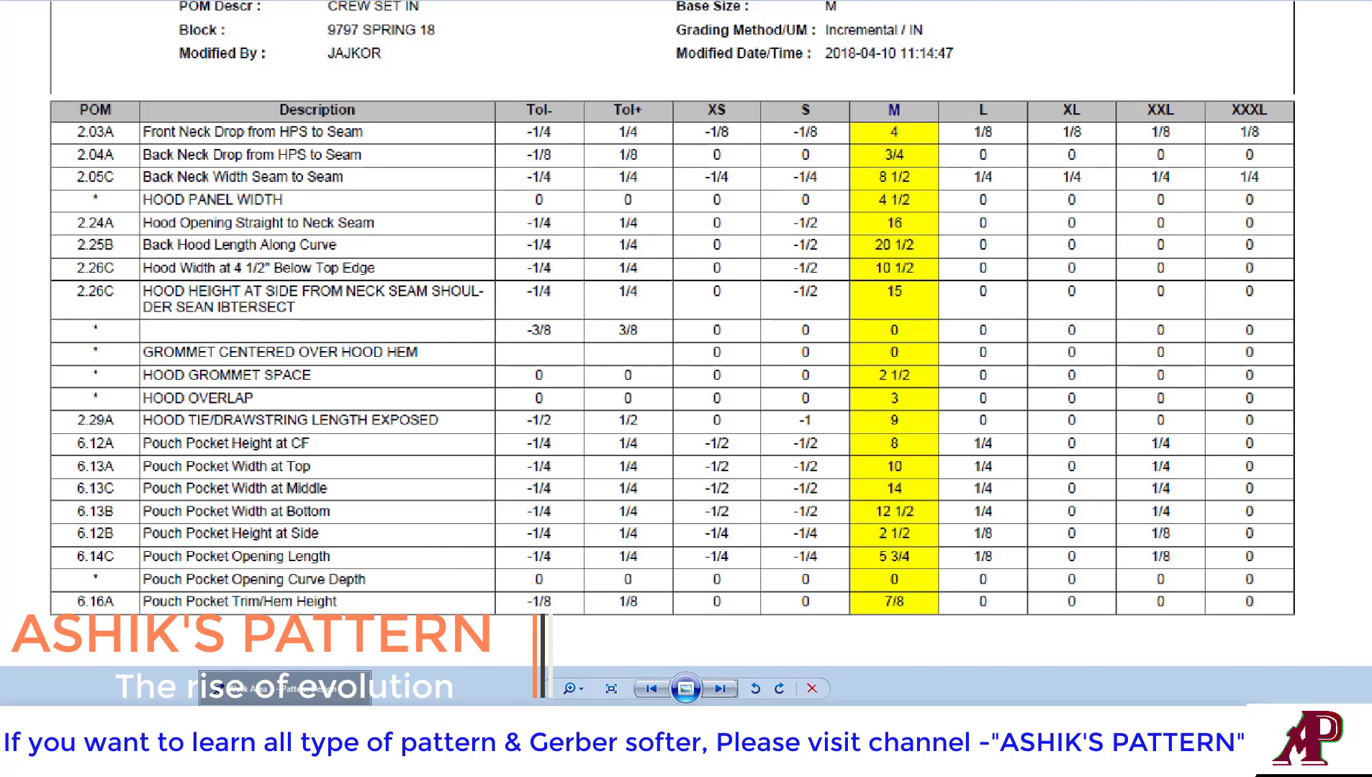
pyautogui.press('Right')
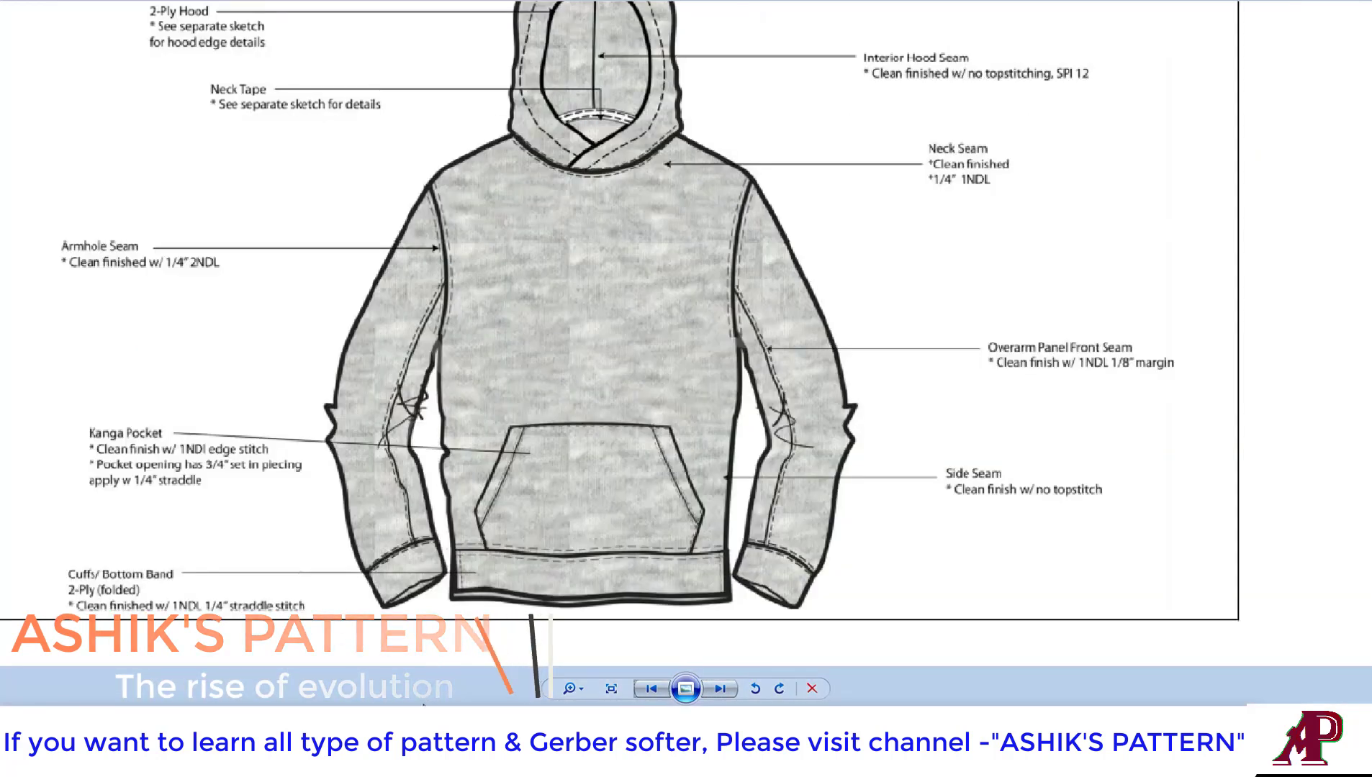
pyautogui.click(719, 690)
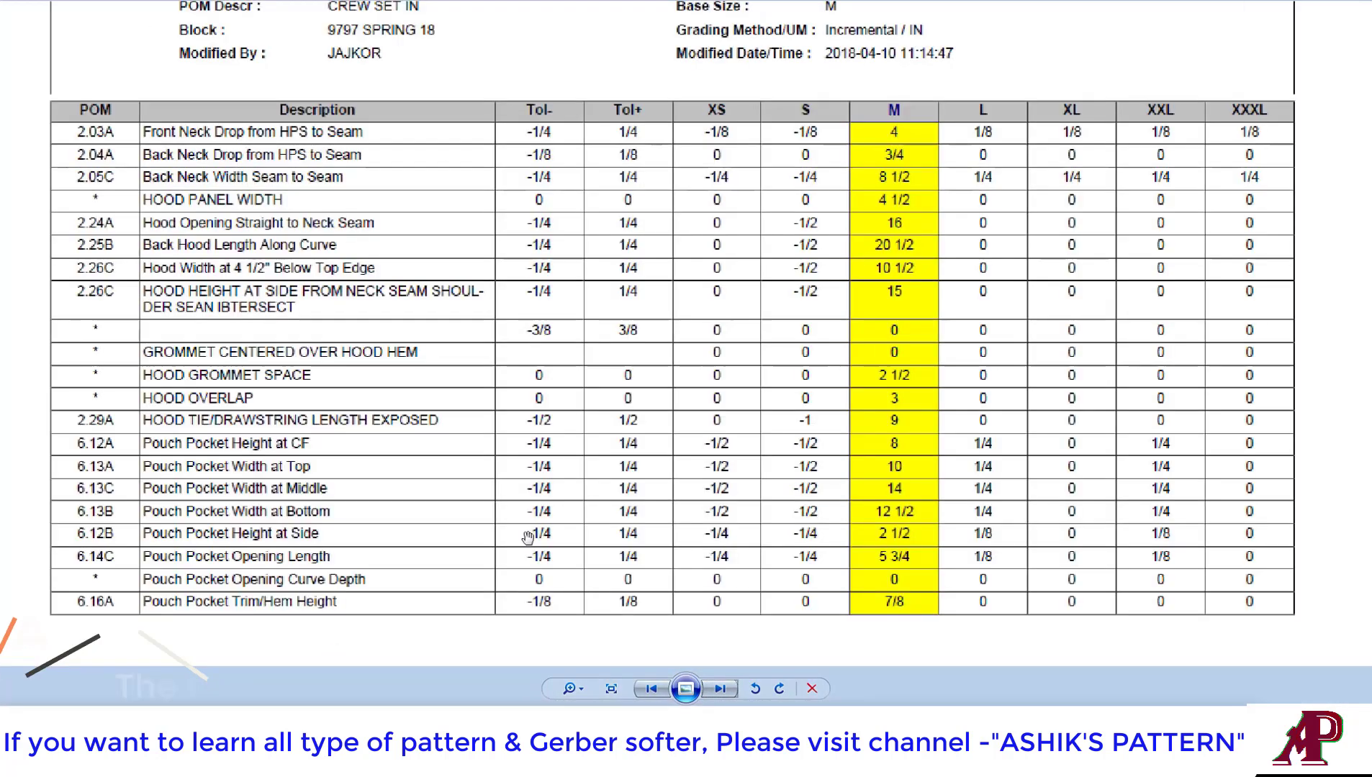
pyautogui.click(720, 689)
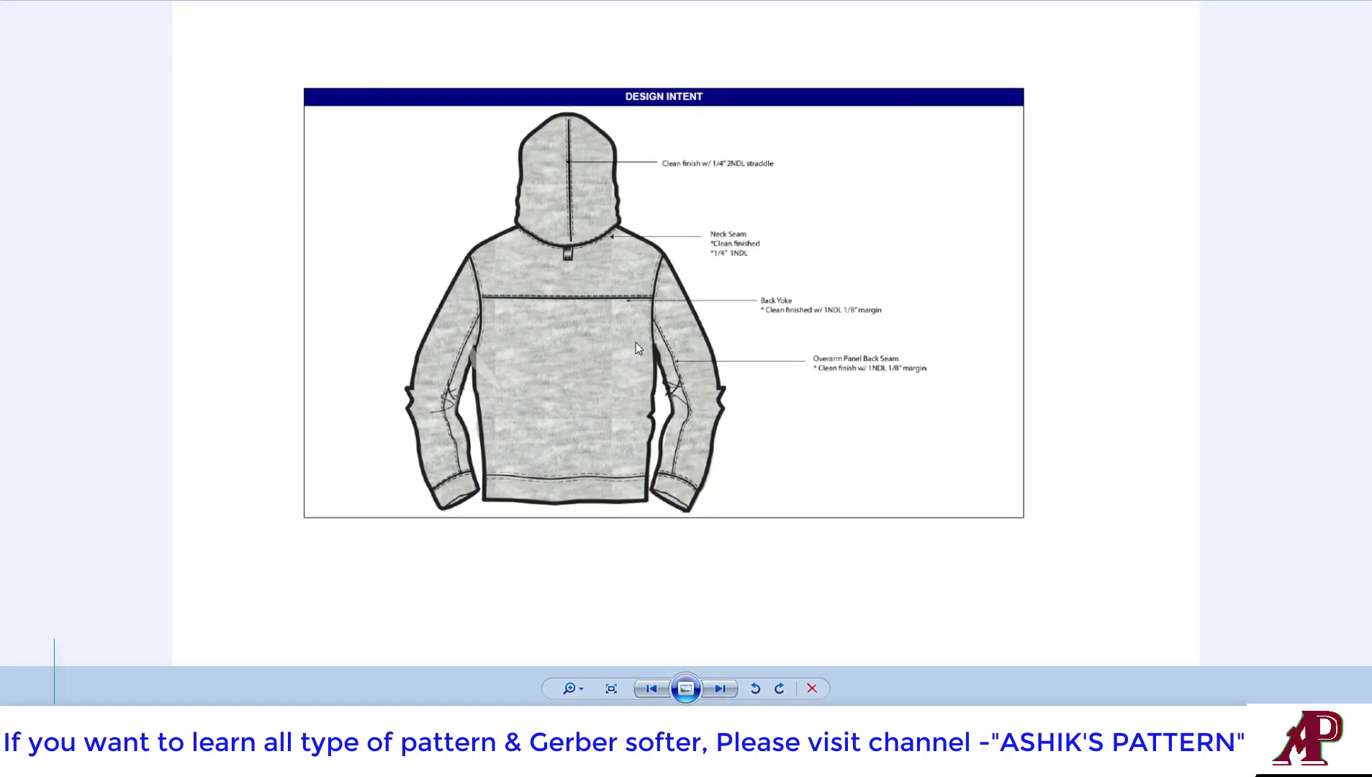
pyautogui.scroll(3, 635, 343)
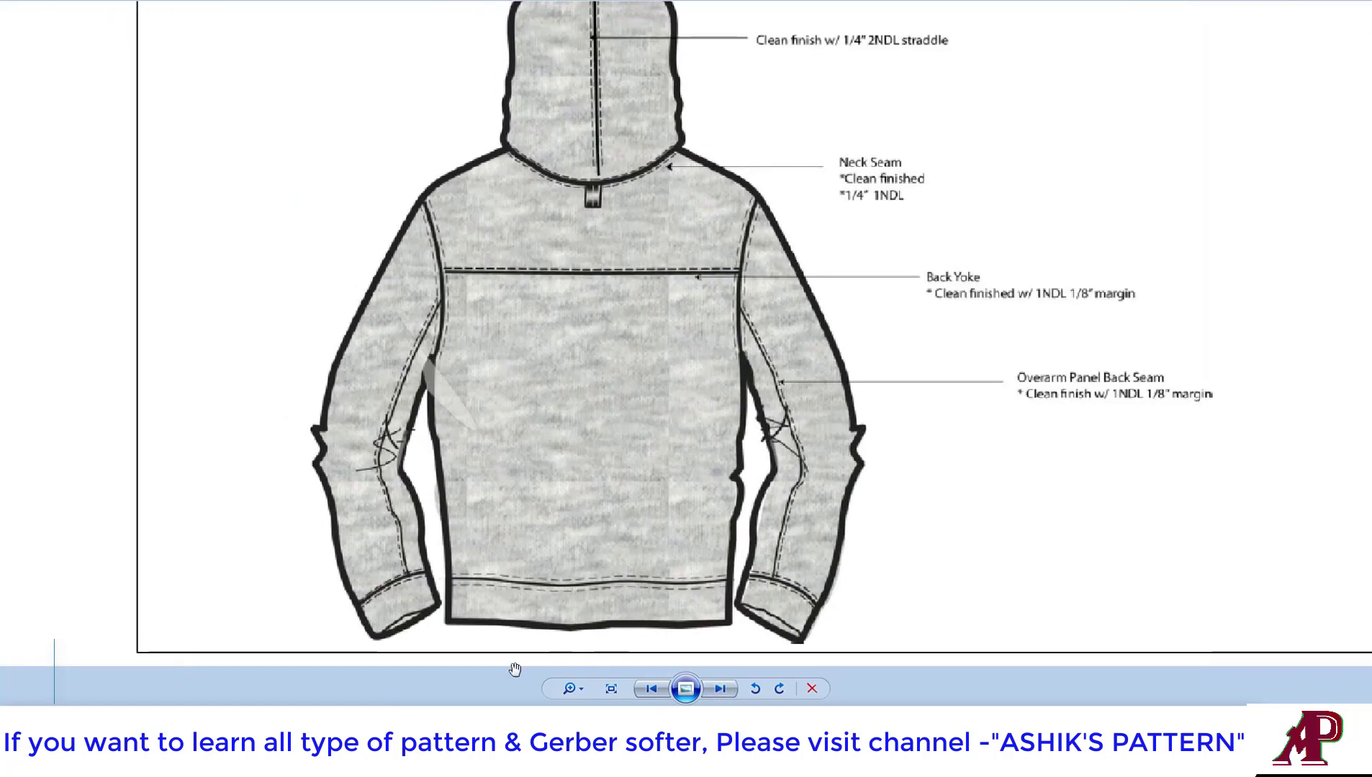
pyautogui.click(327, 688)
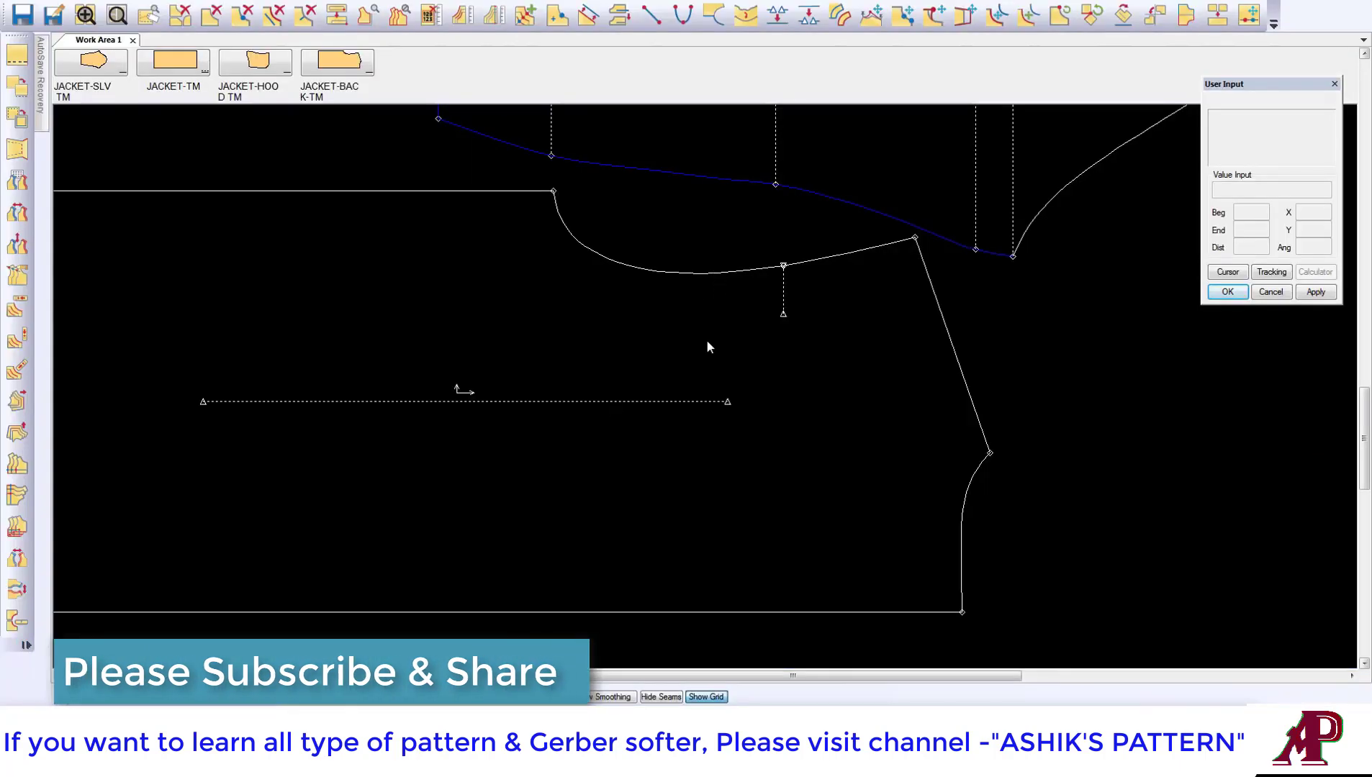
pyautogui.moveTo(708, 348); pyautogui.dragTo(683, 372)
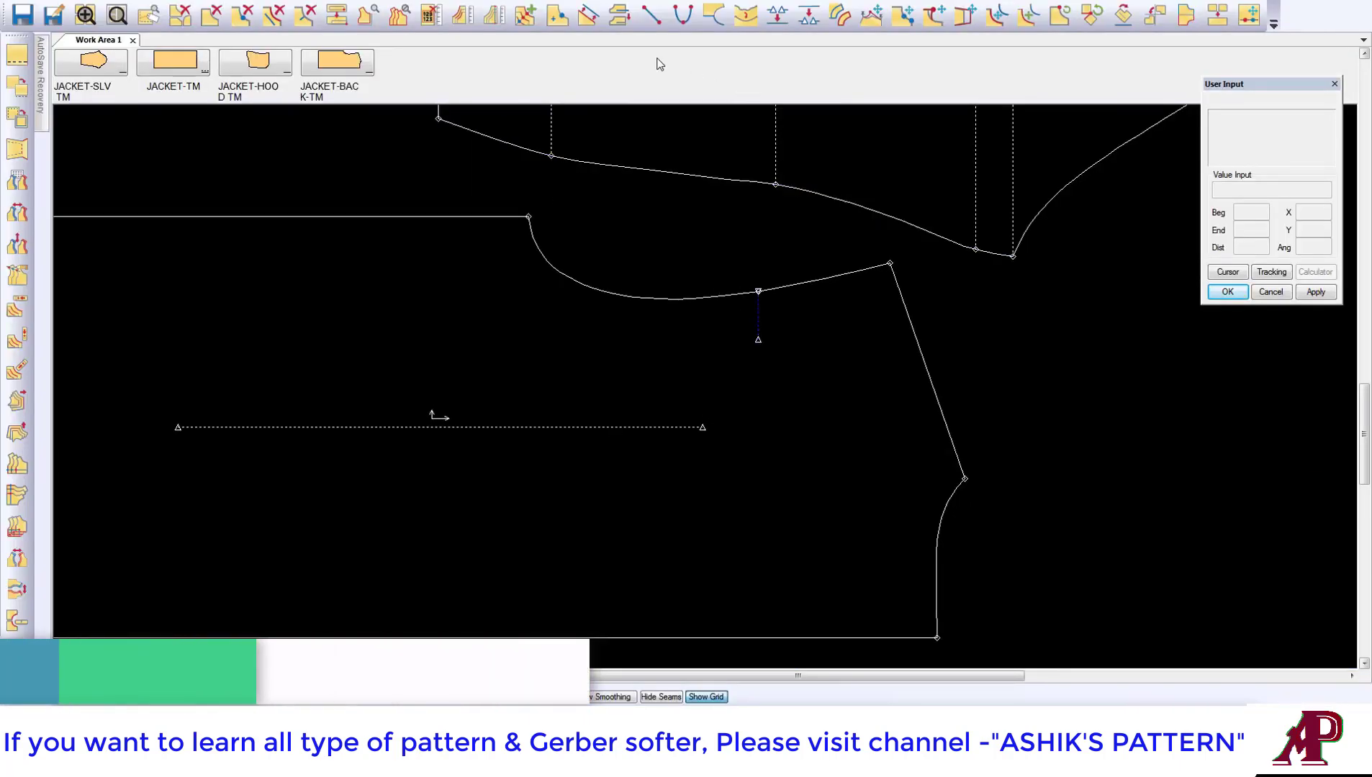
# Extend the jacket back's vertical line down to the hem
pyautogui.click(504, 141)
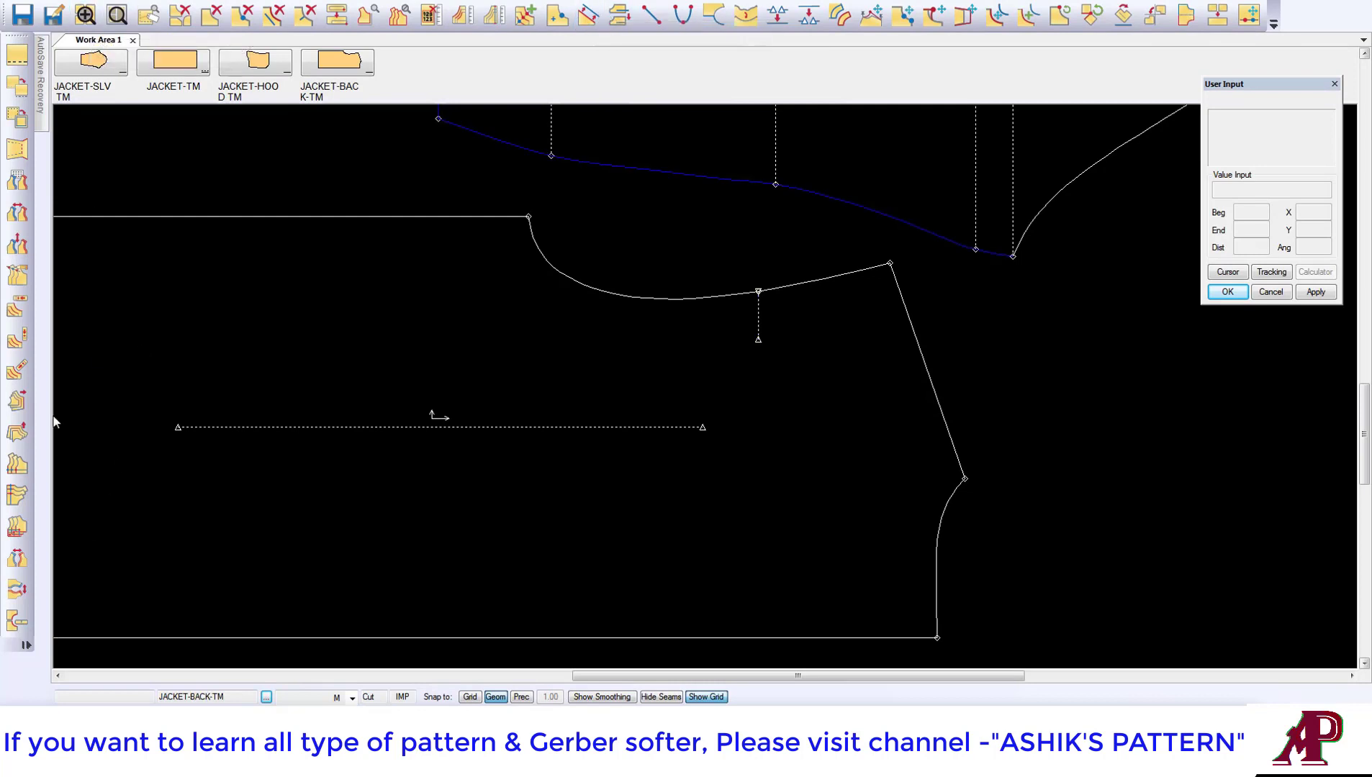
pyautogui.click(904, 15)
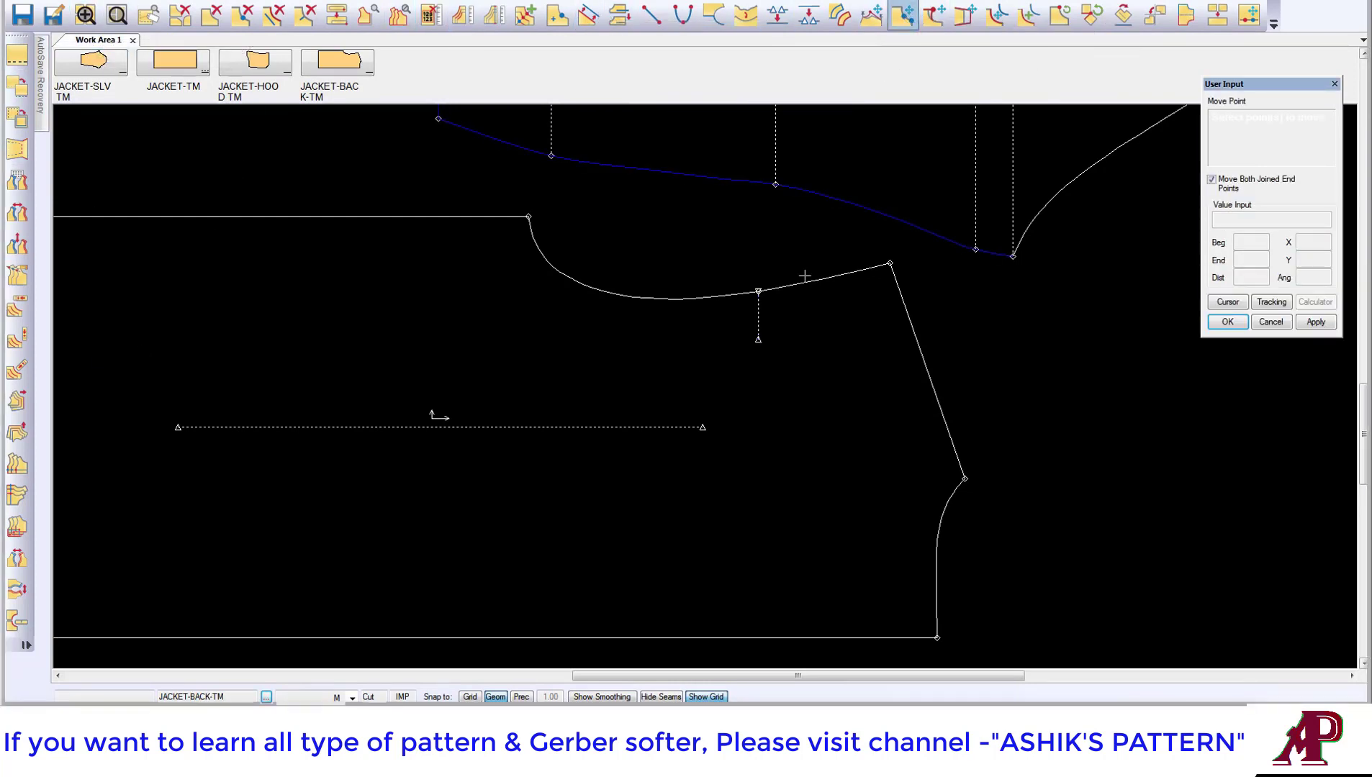
pyautogui.click(757, 339)
pyautogui.rightClick(755, 430)
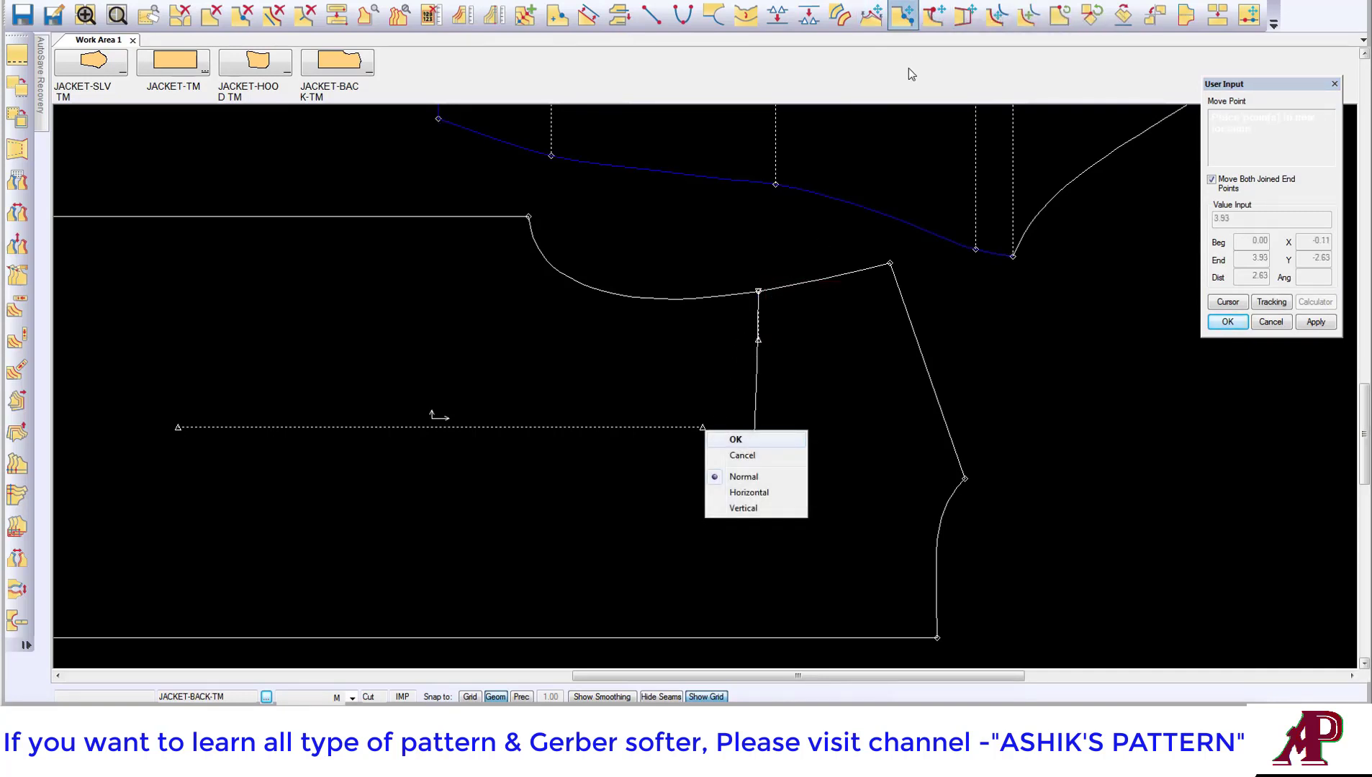
pyautogui.click(934, 22)
pyautogui.click(759, 338)
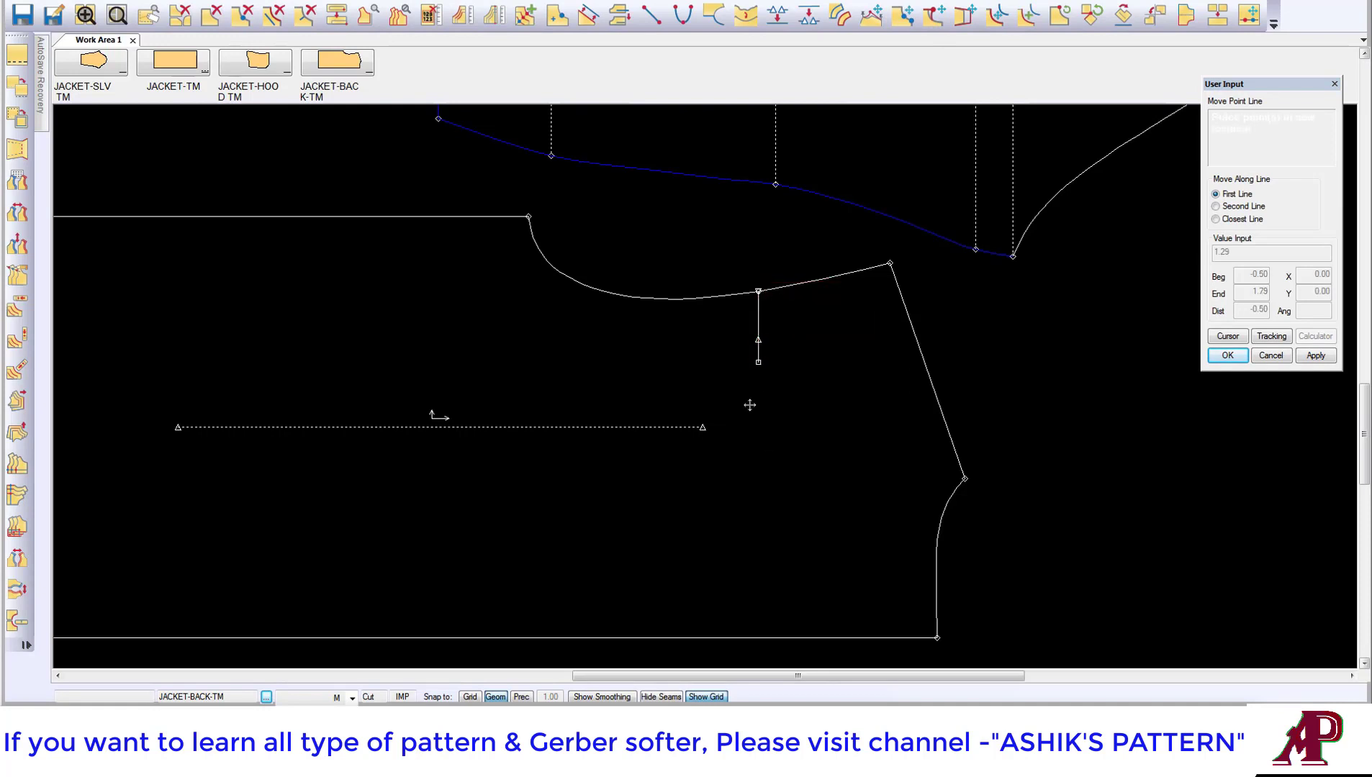
pyautogui.click(772, 629)
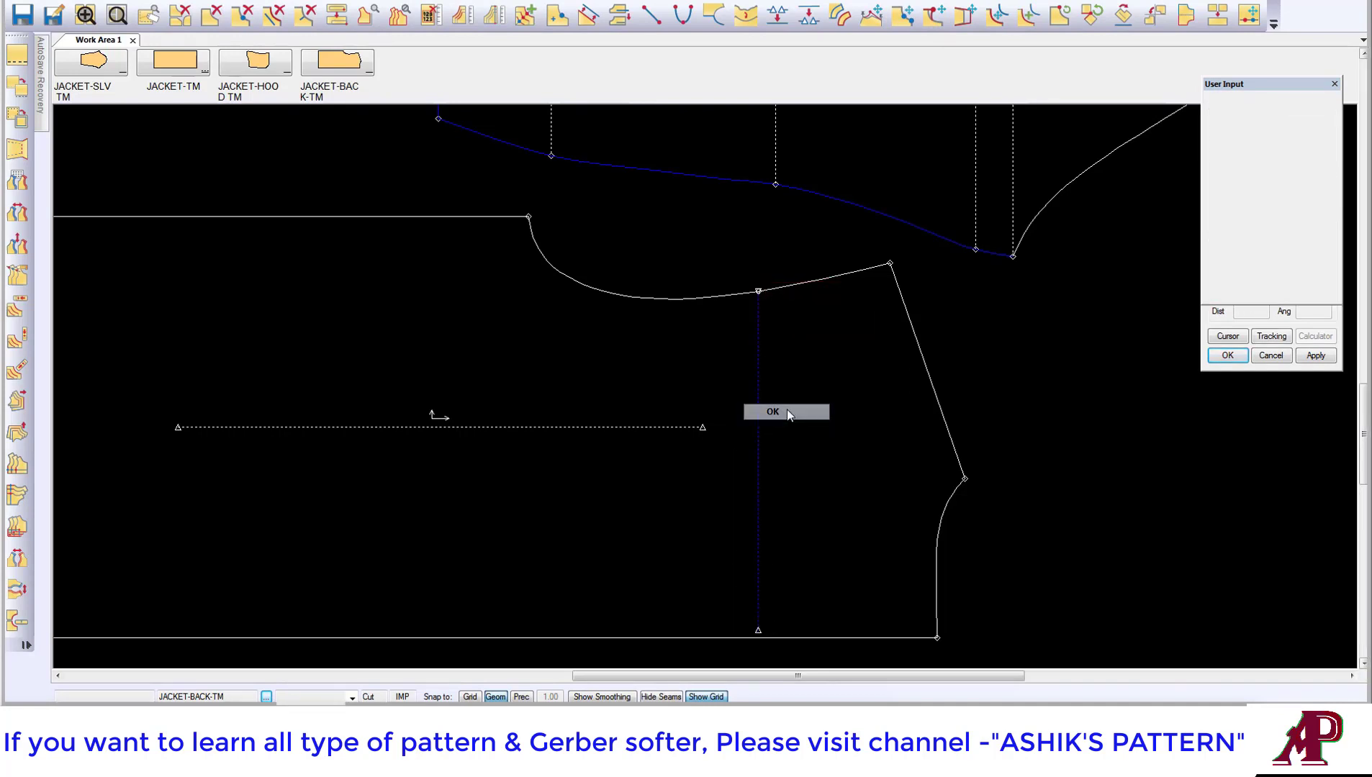
pyautogui.scroll(-3, 785, 406)
pyautogui.scroll(3, 759, 482)
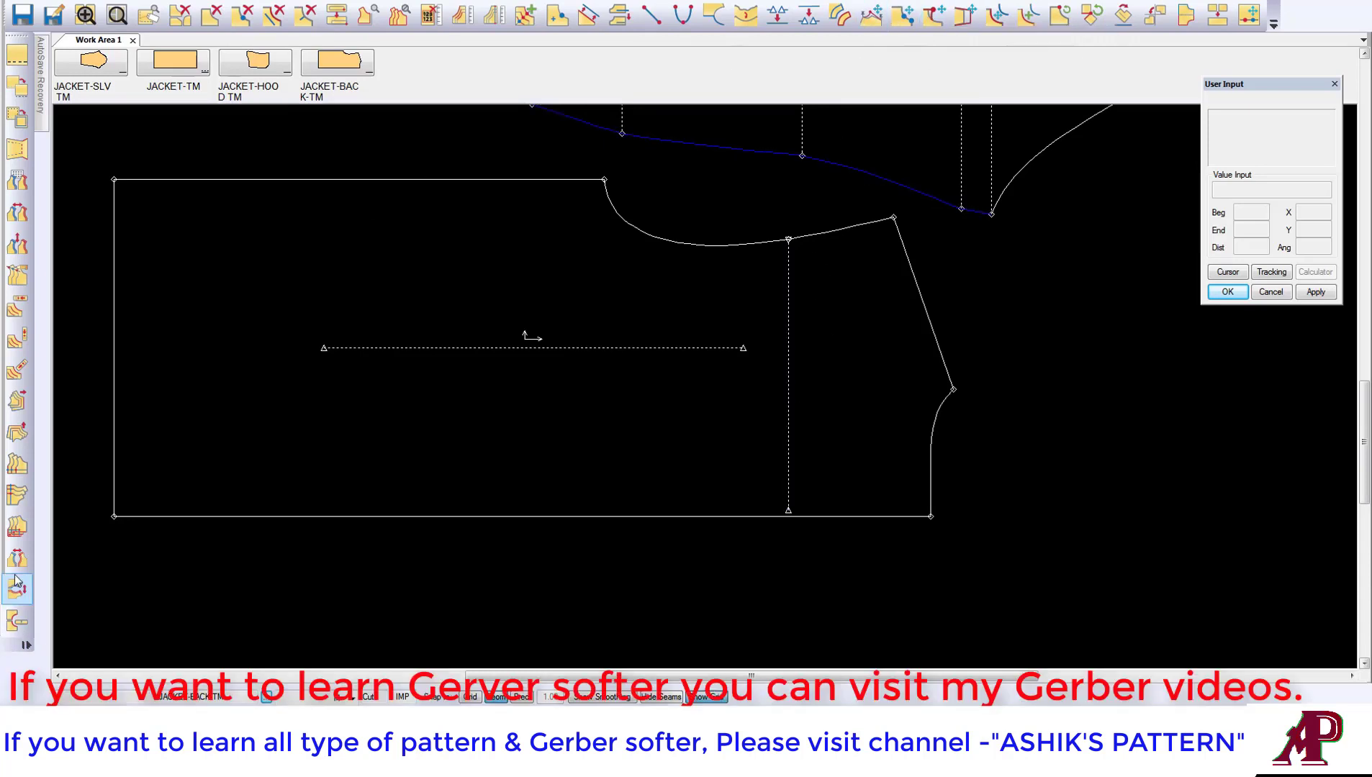
# Add intersection points at the hem and armhole, then split the armhole there
pyautogui.click(17, 495)
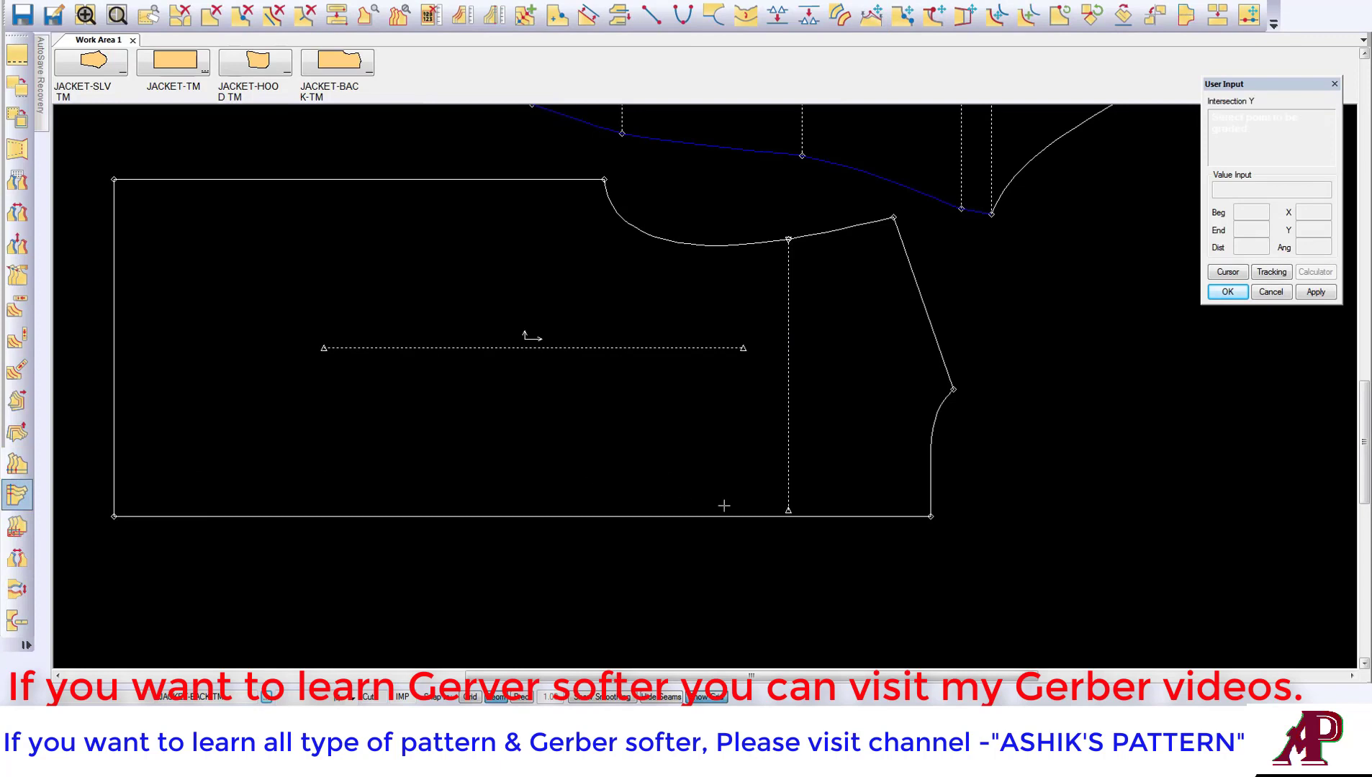
pyautogui.click(791, 508)
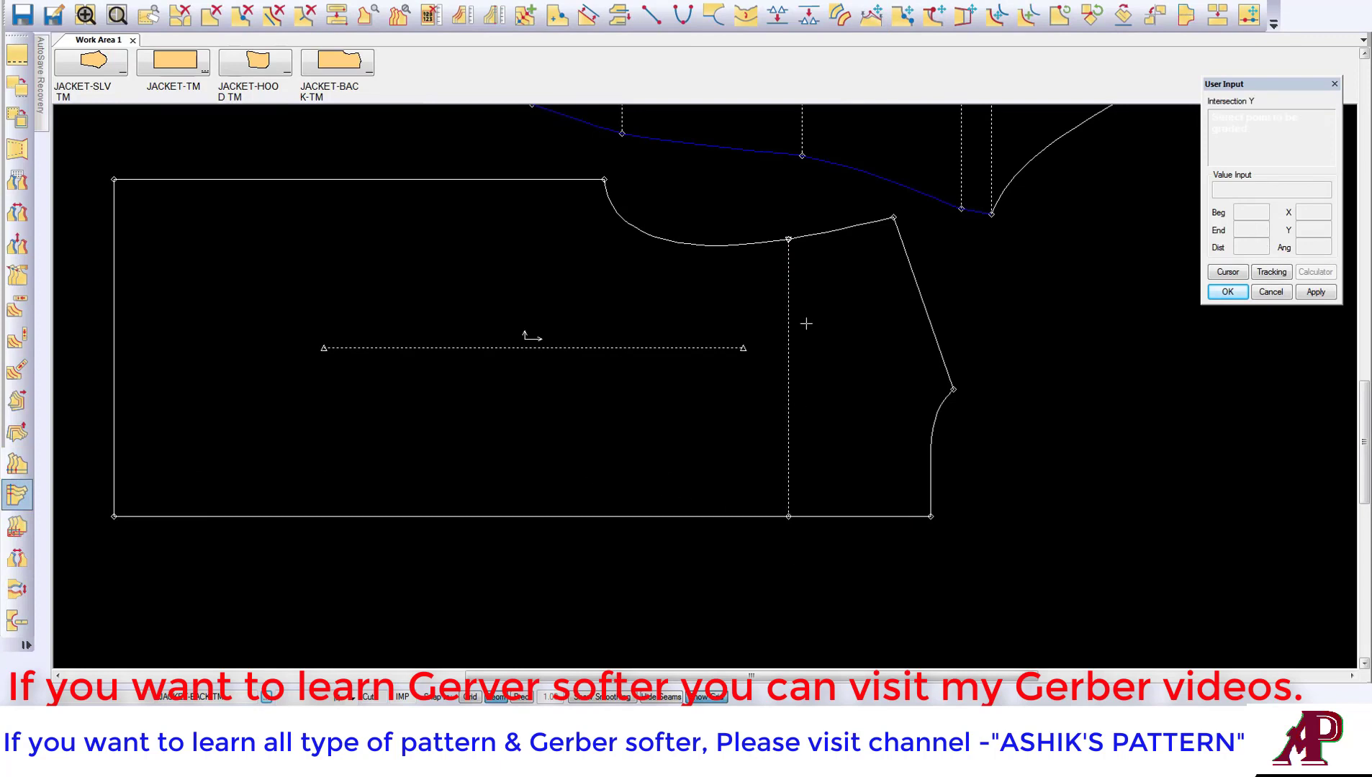
pyautogui.click(789, 241)
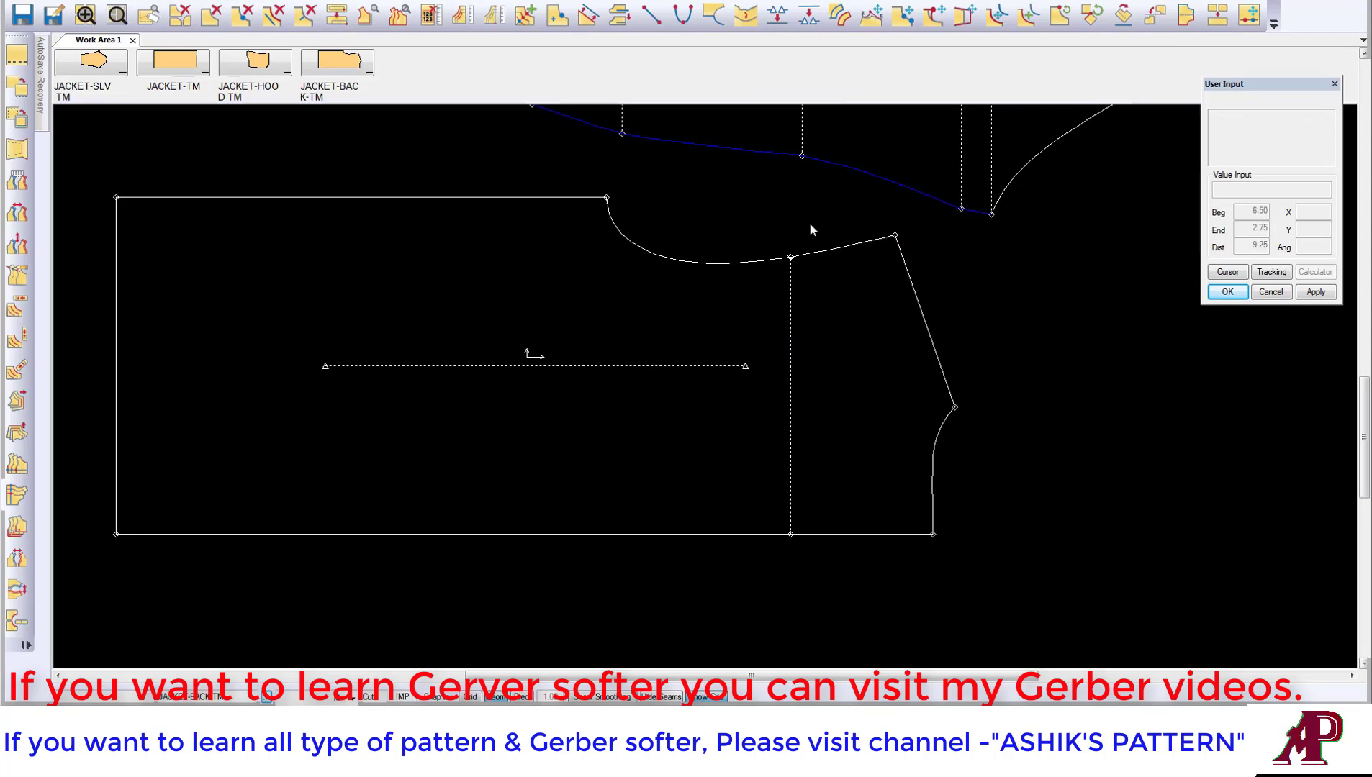
pyautogui.click(809, 14)
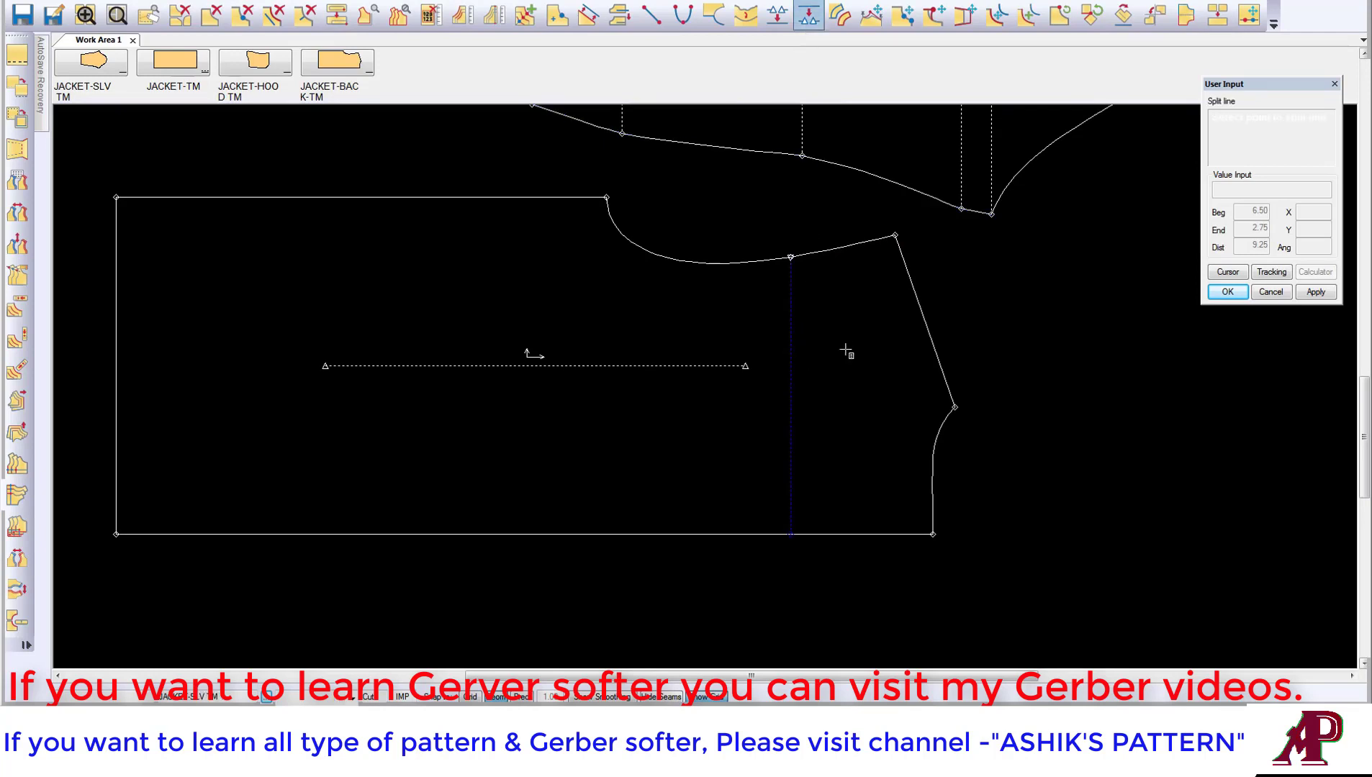
pyautogui.rightClick(793, 238)
pyautogui.click(789, 238)
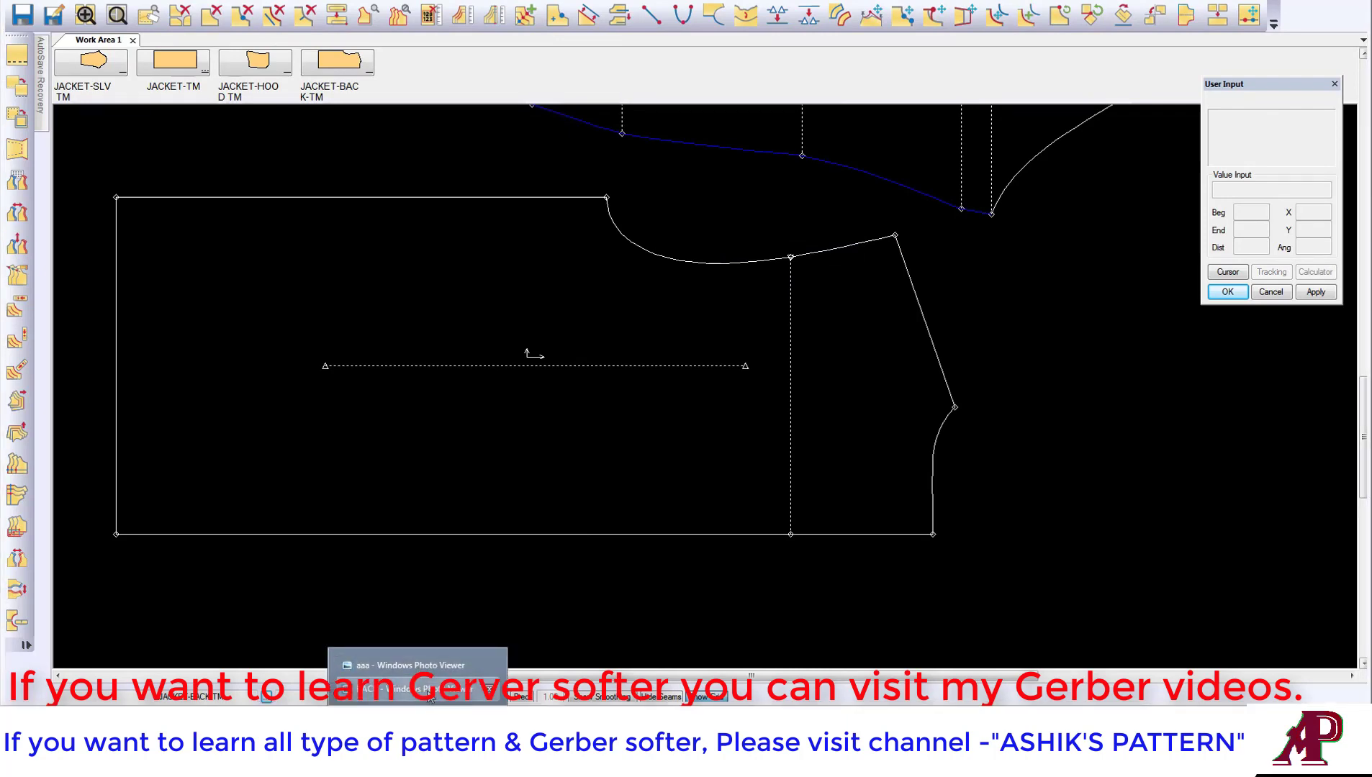
pyautogui.click(421, 665)
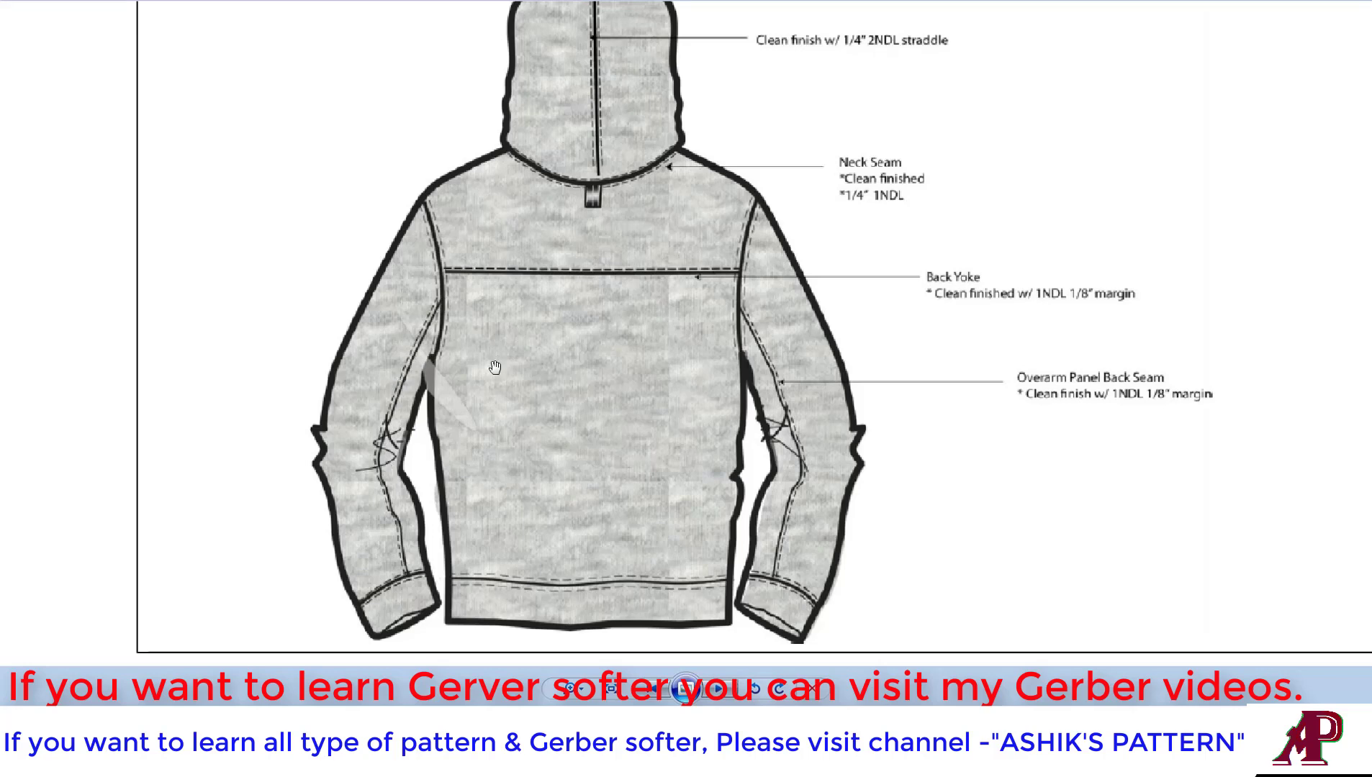
# Return to the pattern and show the sleeve above the jacket back piece
pyautogui.click(316, 690)
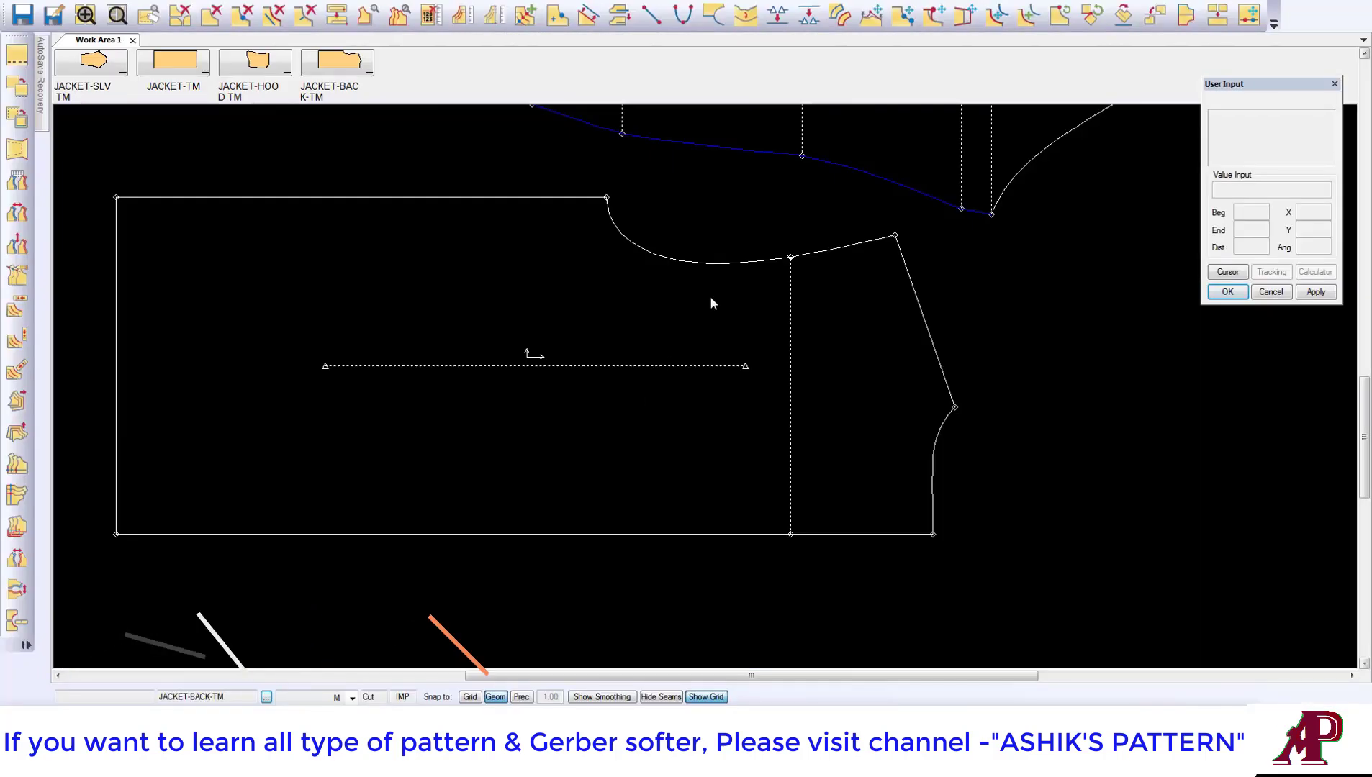
pyautogui.click(722, 261)
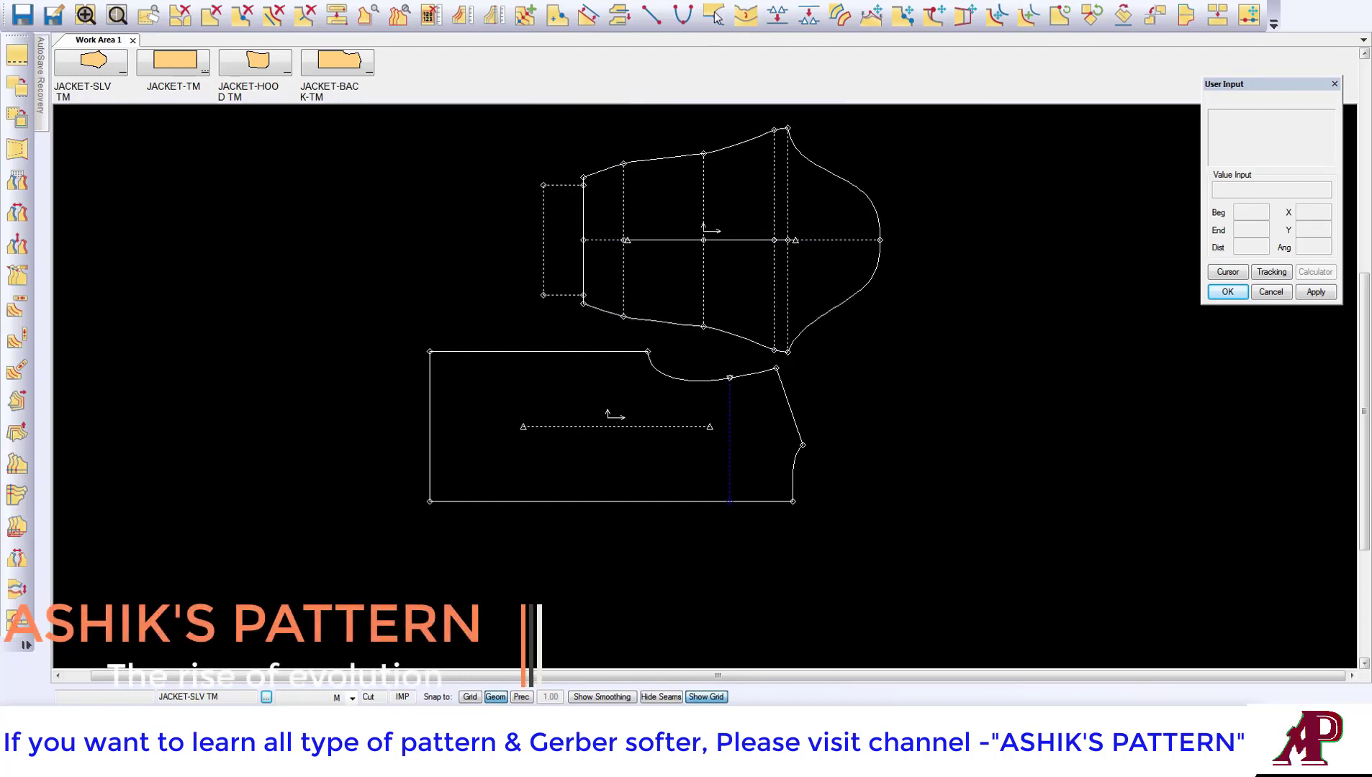
# Add a standard notch on the sleeve cap curve
pyautogui.click(63, 3)
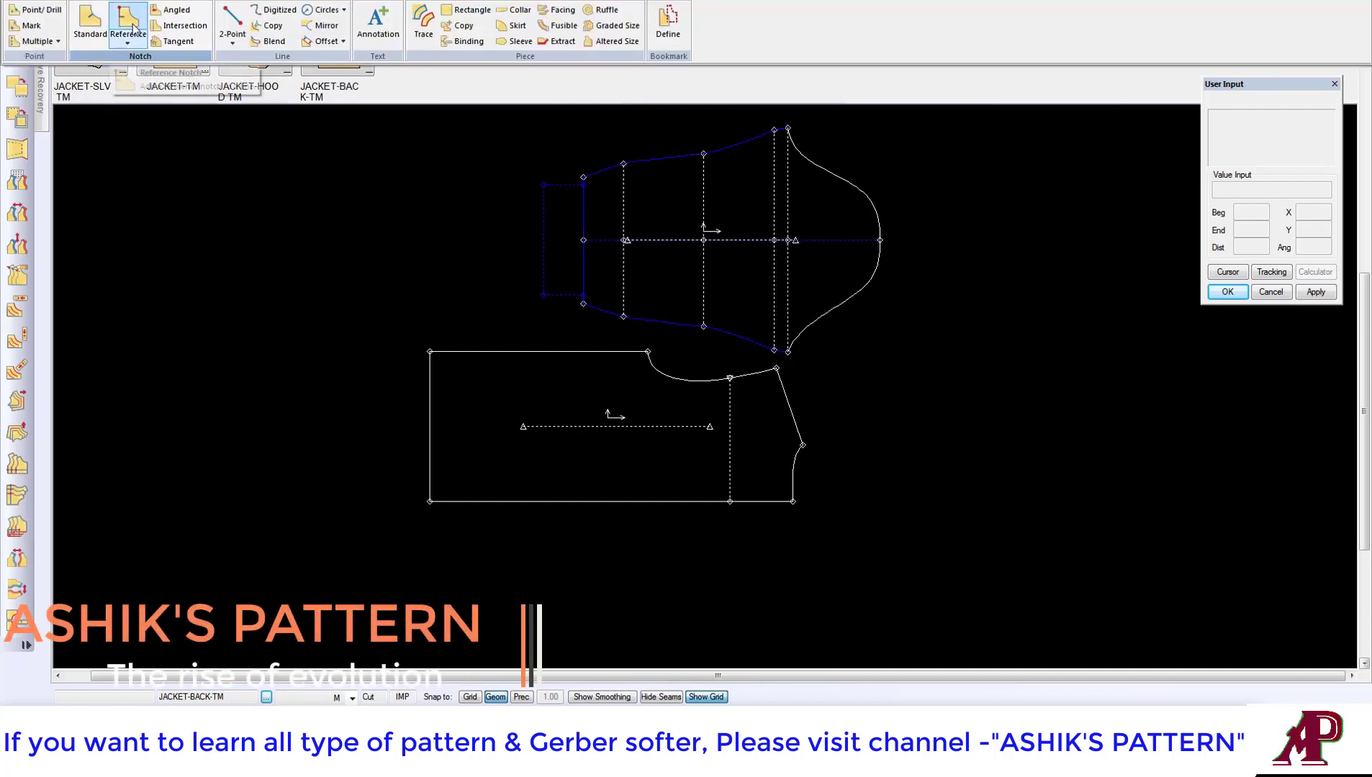
pyautogui.click(123, 21)
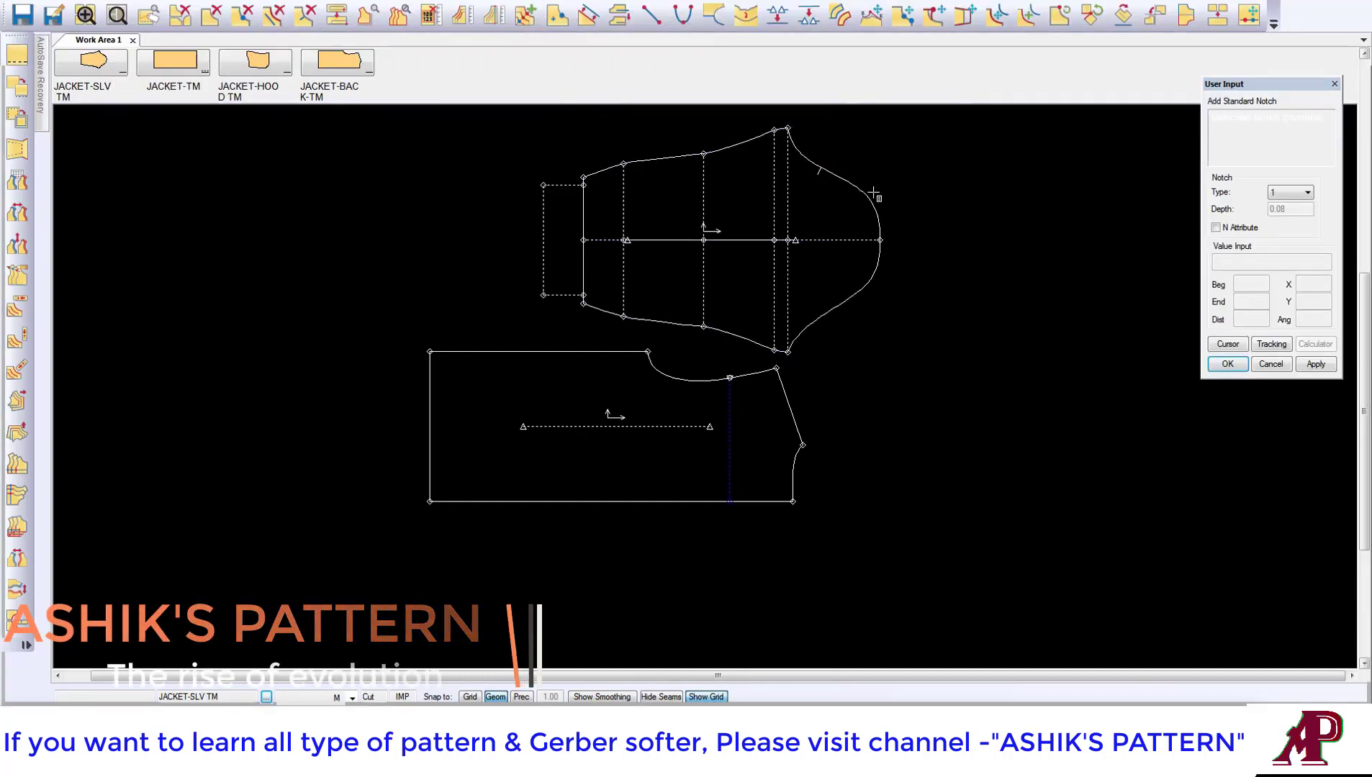
pyautogui.click(821, 170)
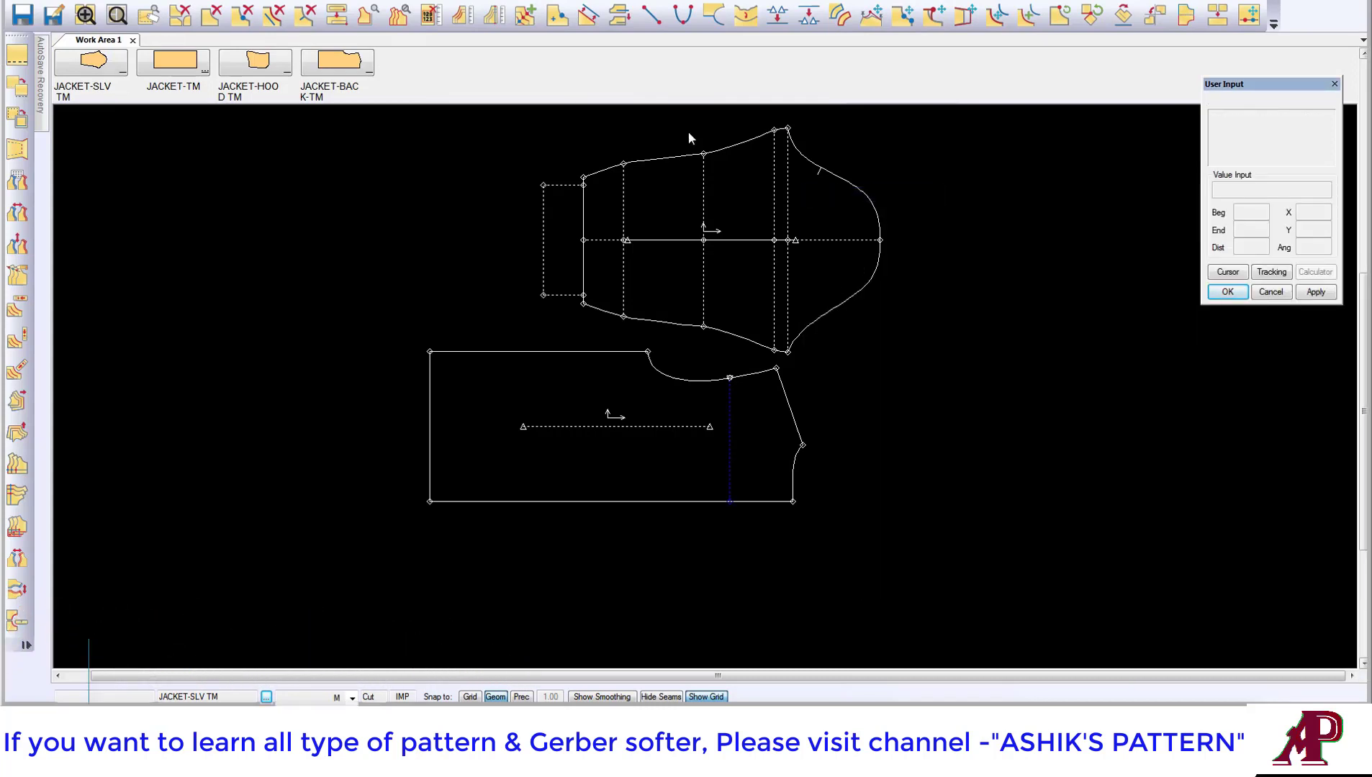
pyautogui.click(744, 447)
pyautogui.click(792, 403)
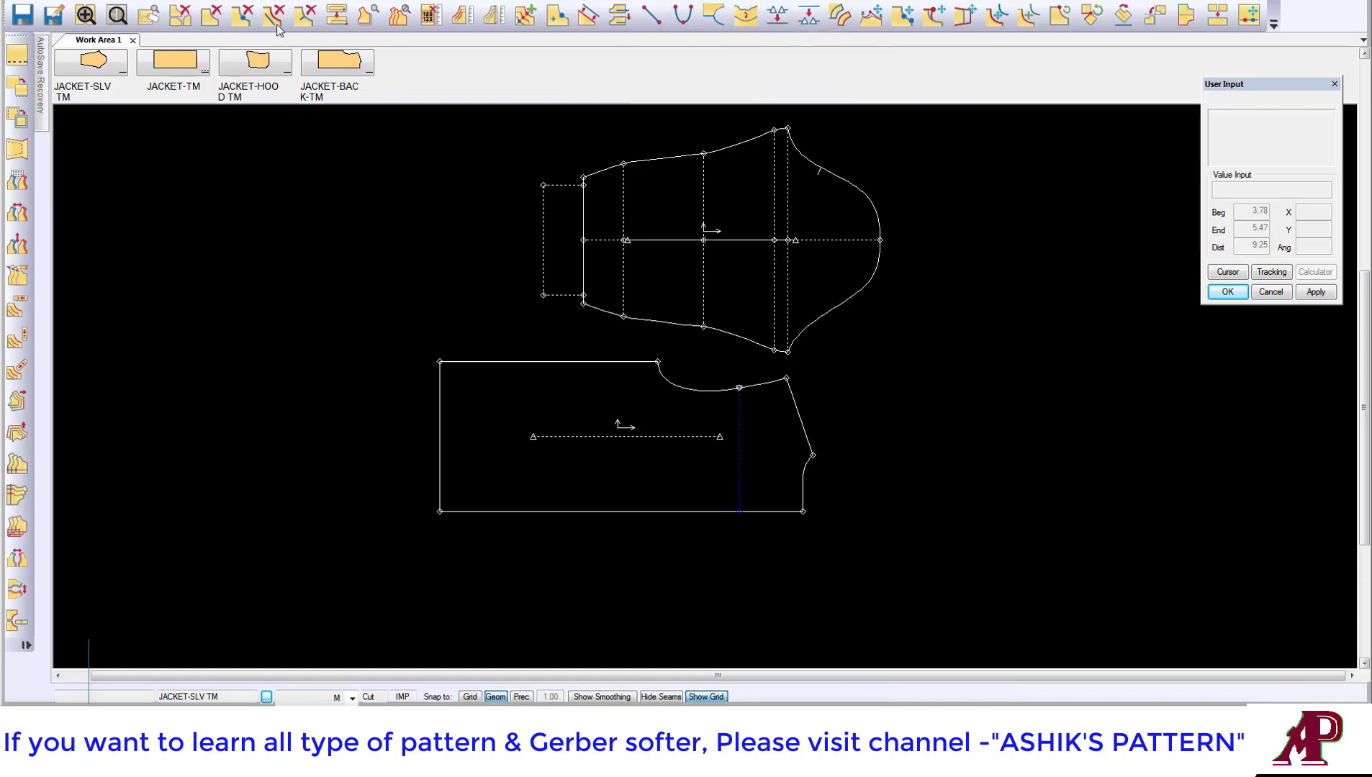
# Measure the back armhole's graded length (7.21 for XS–XXXL), then cancel the measurement
pyautogui.click(462, 14)
pyautogui.click(702, 389)
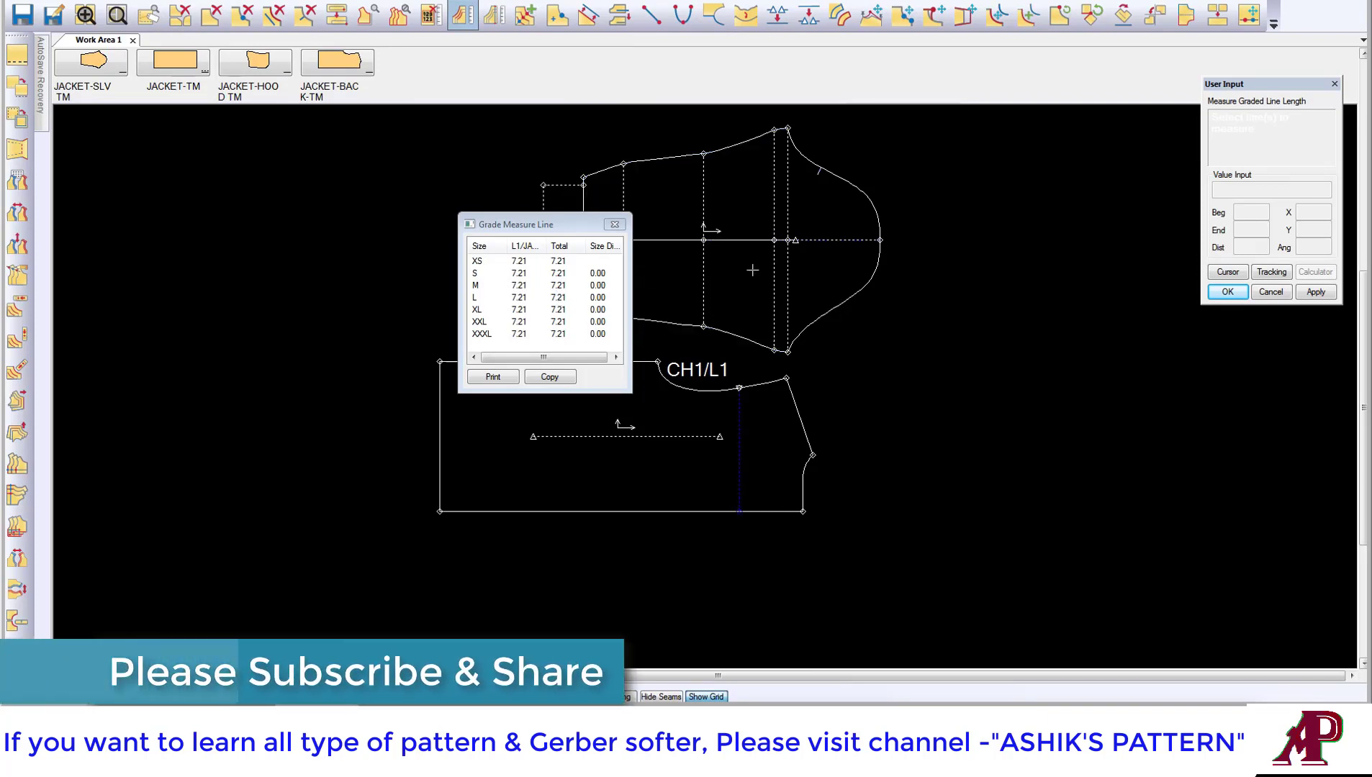
pyautogui.rightClick(845, 241)
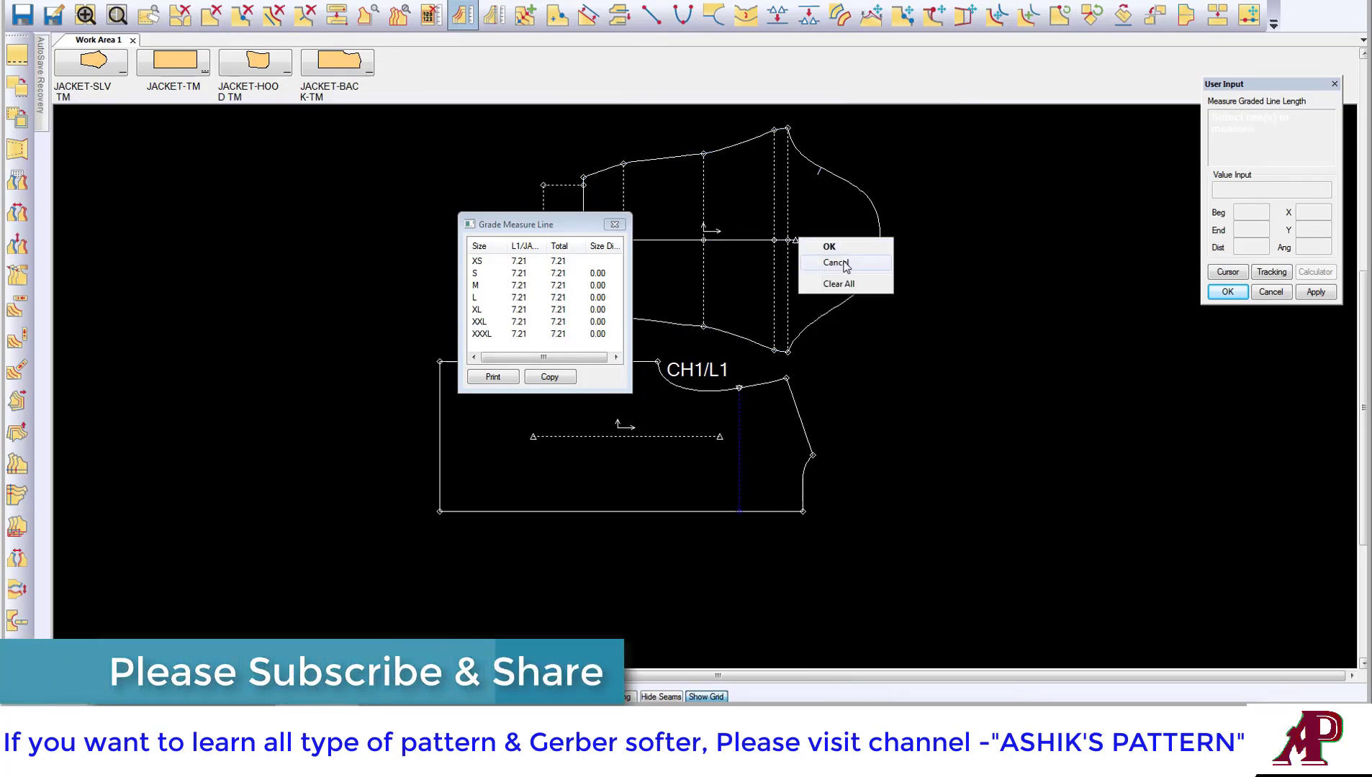
pyautogui.click(837, 262)
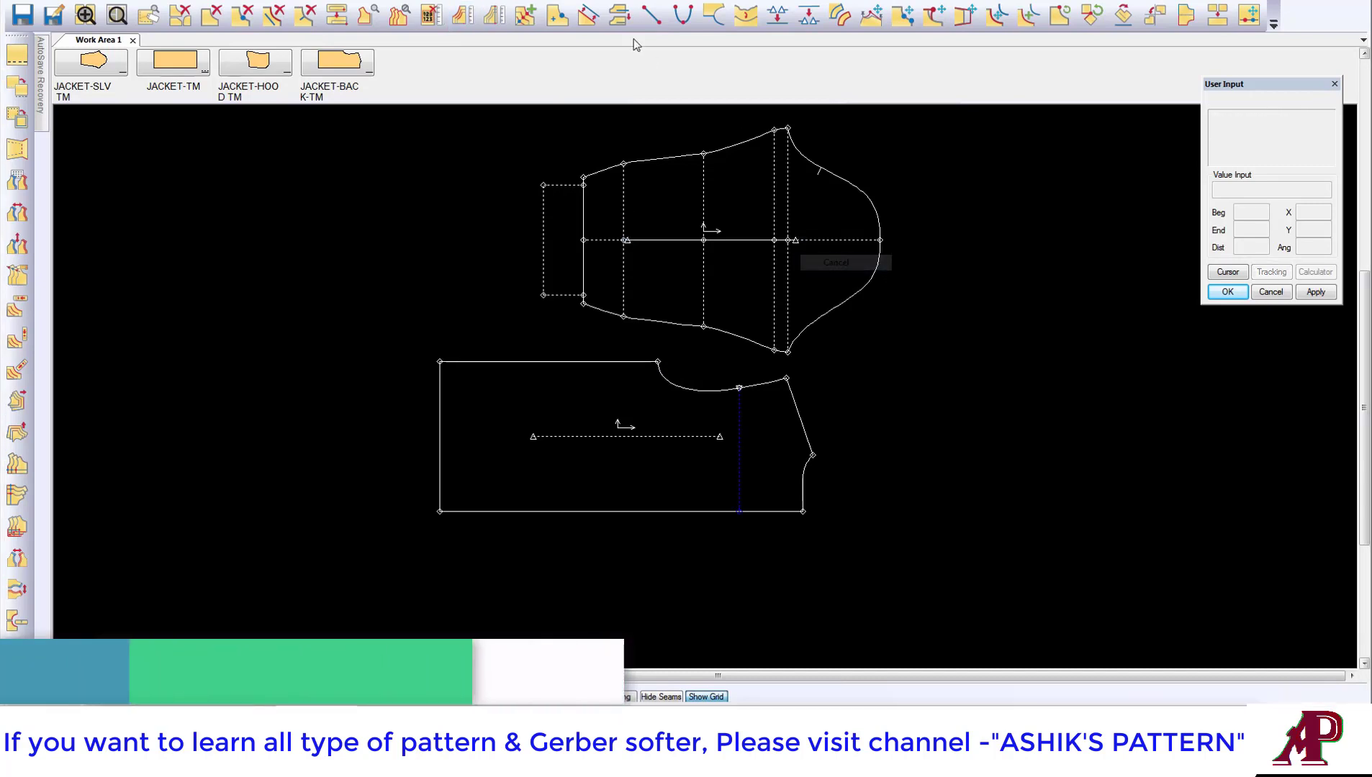
# Draw a straight sleeve line from the cap curve, end distance 1.23, to the cuff edge
pyautogui.click(649, 16)
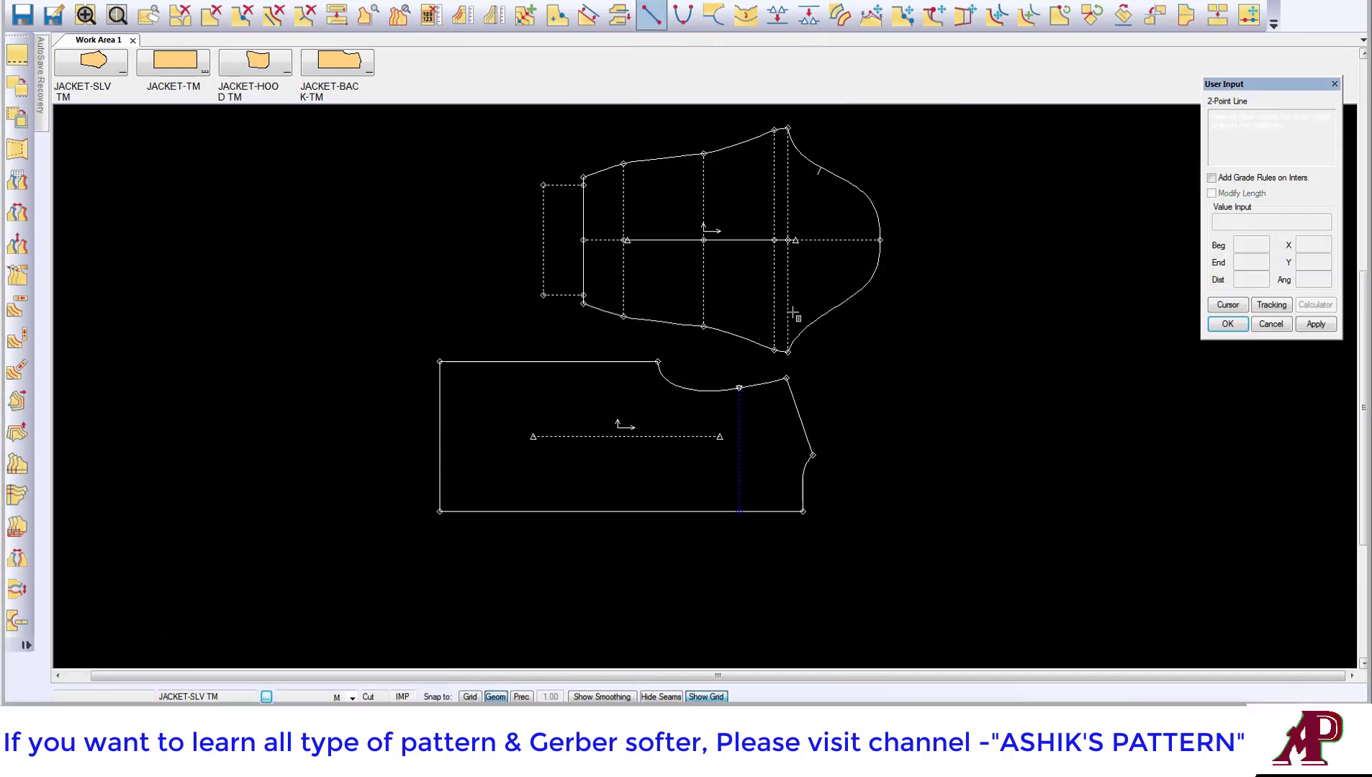
pyautogui.click(801, 341)
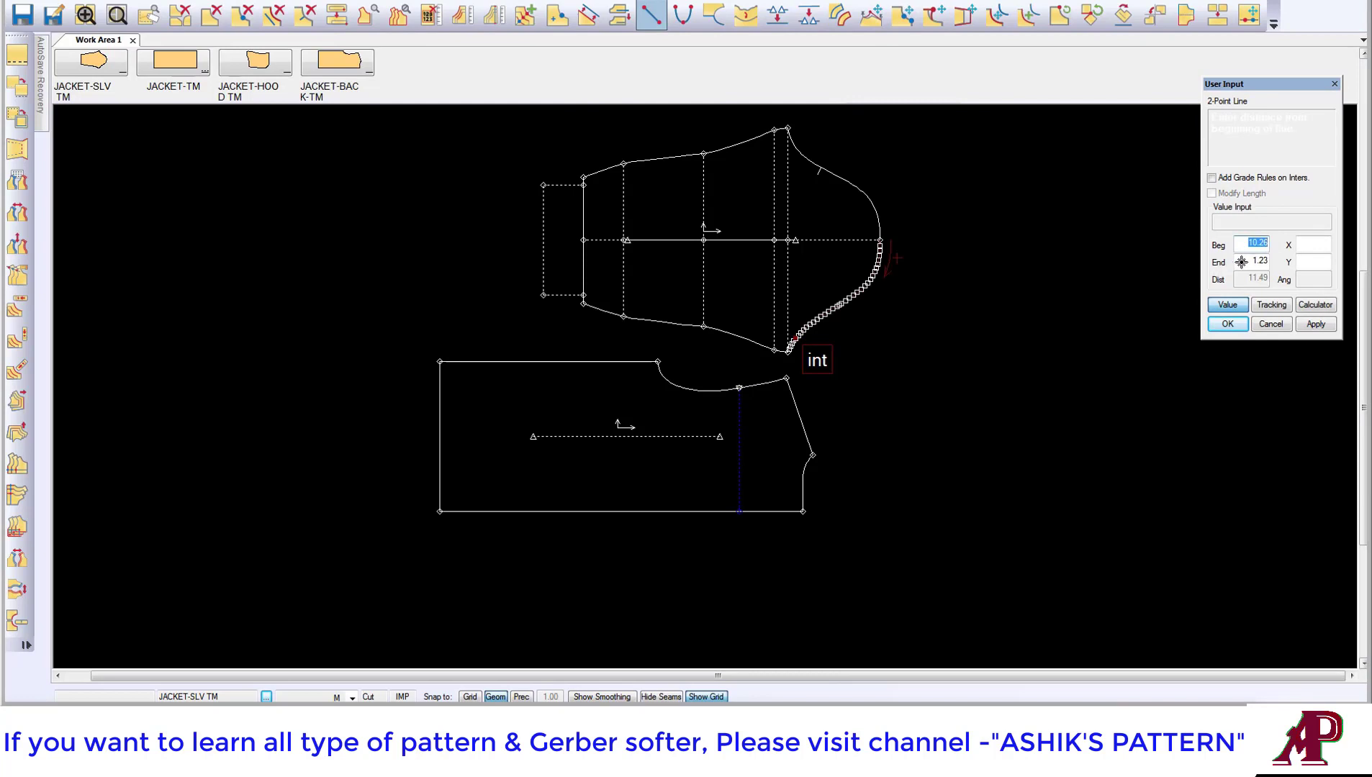
pyautogui.click(1247, 262)
pyautogui.press('Return')
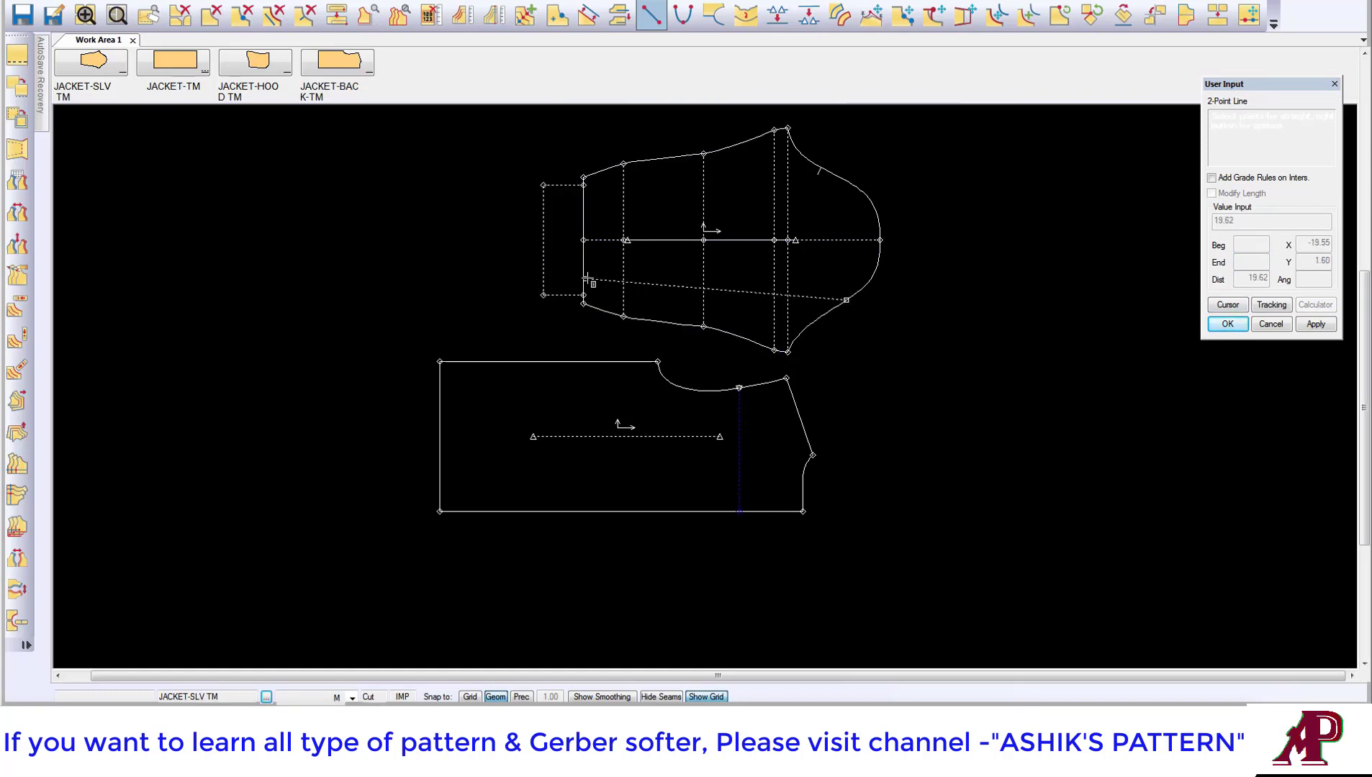
pyautogui.click(586, 282)
pyautogui.rightClick(539, 240)
pyautogui.click(539, 240)
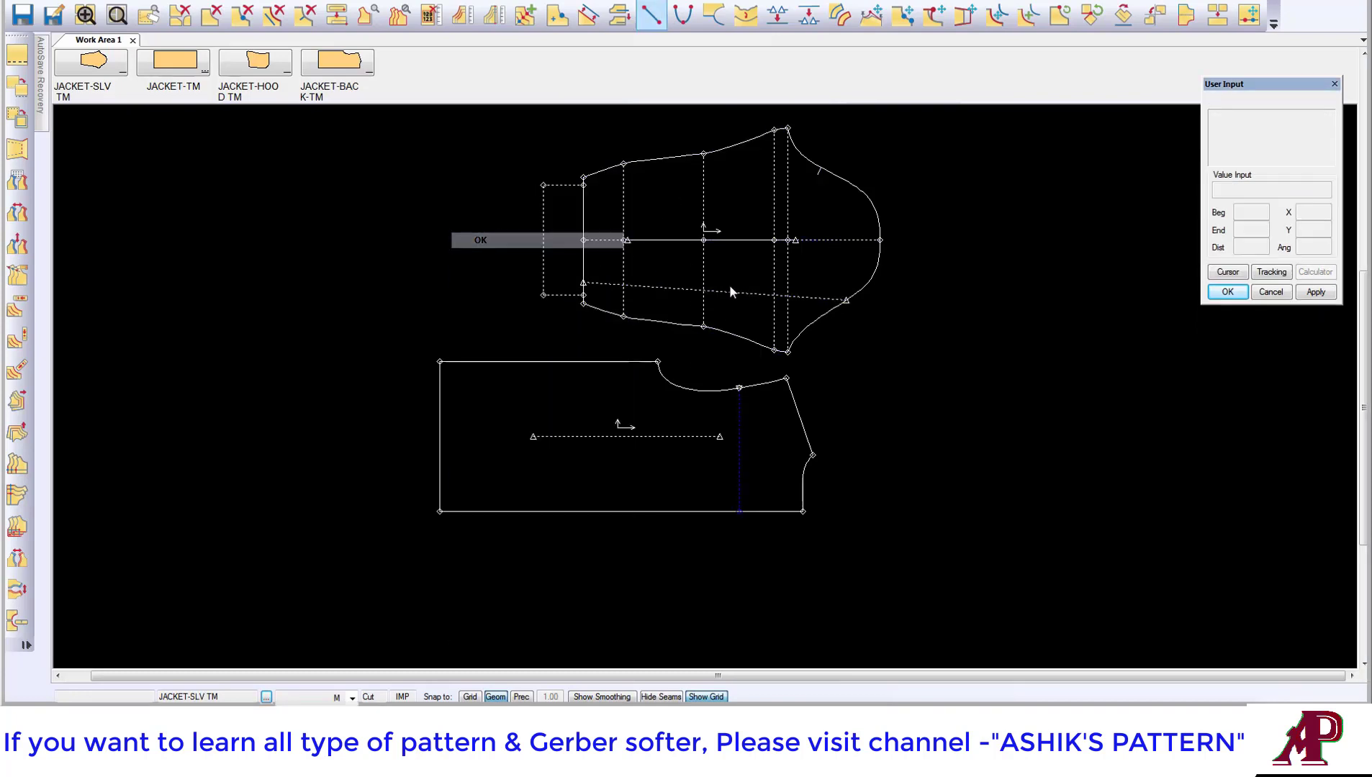
pyautogui.moveTo(787, 315); pyautogui.dragTo(751, 322)
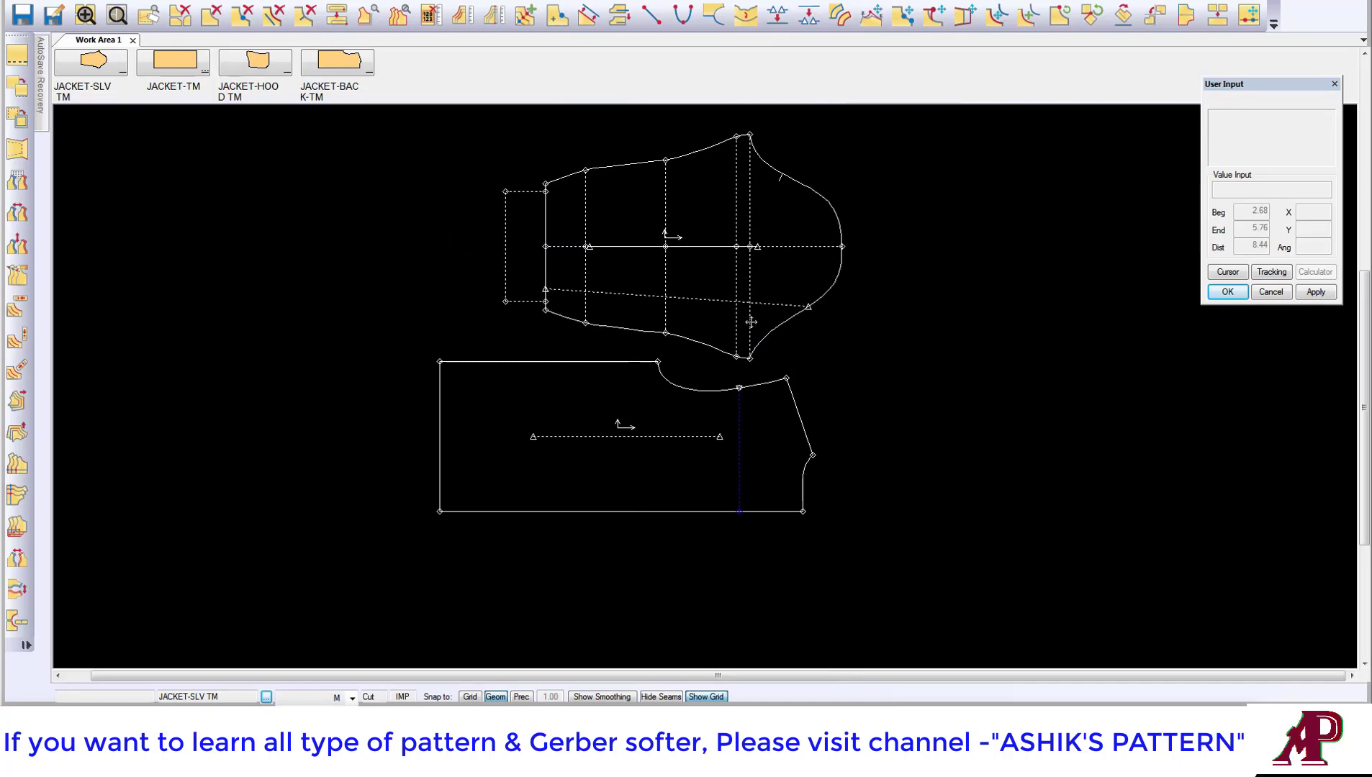
pyautogui.click(748, 352)
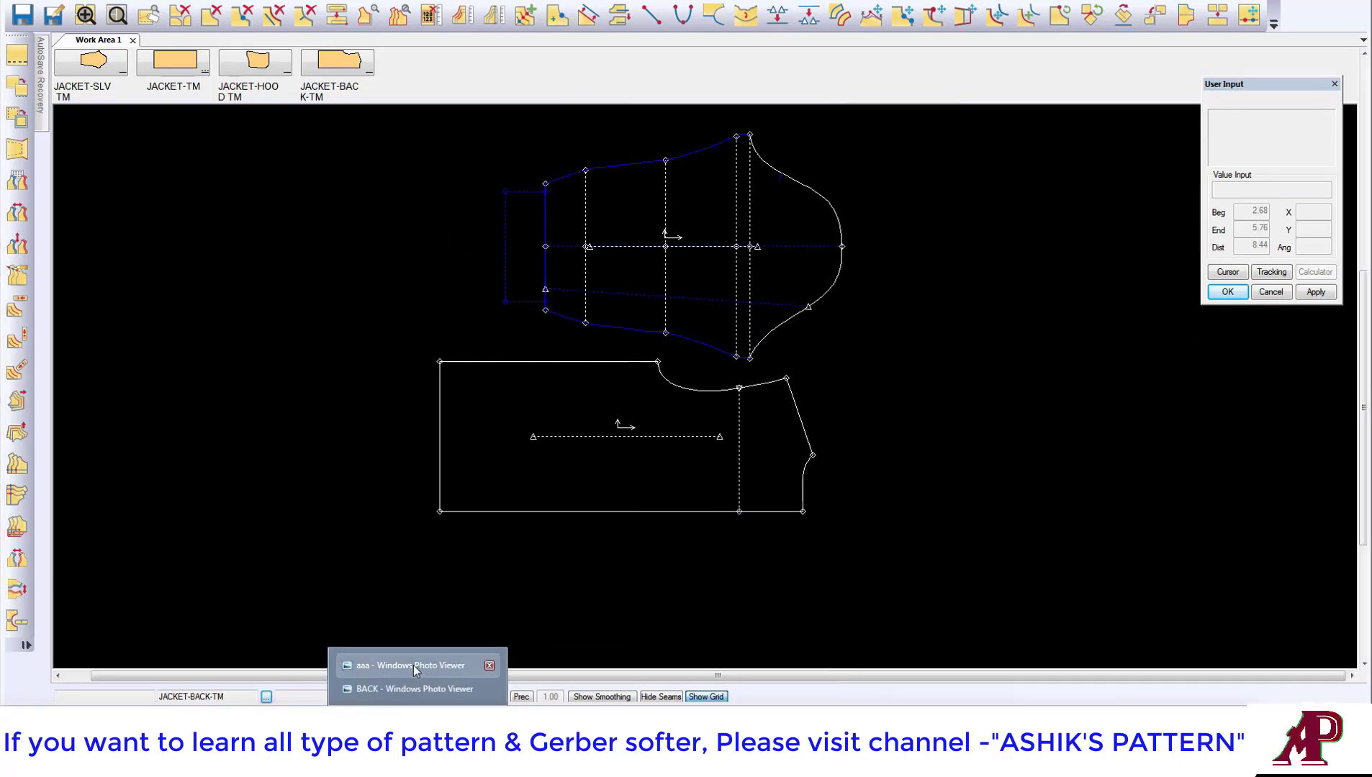
pyautogui.click(412, 665)
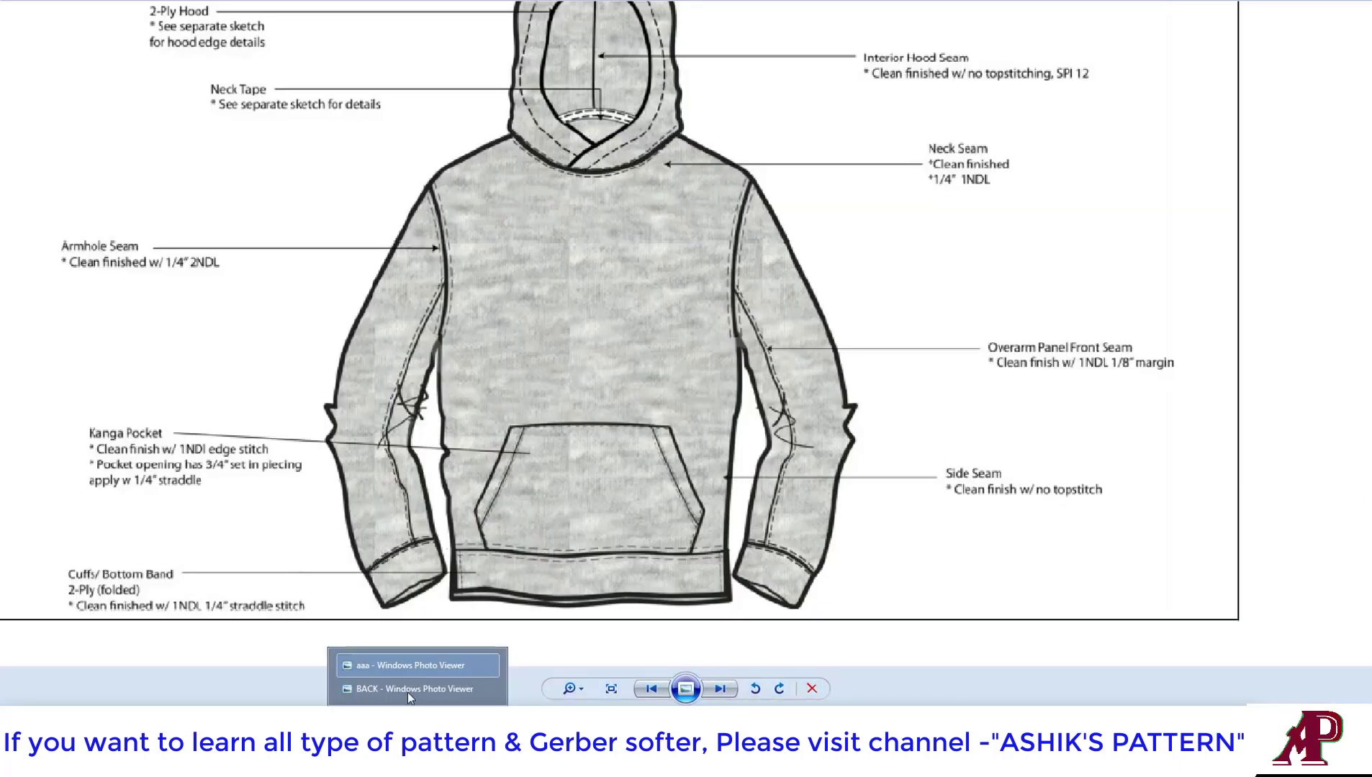
pyautogui.click(403, 682)
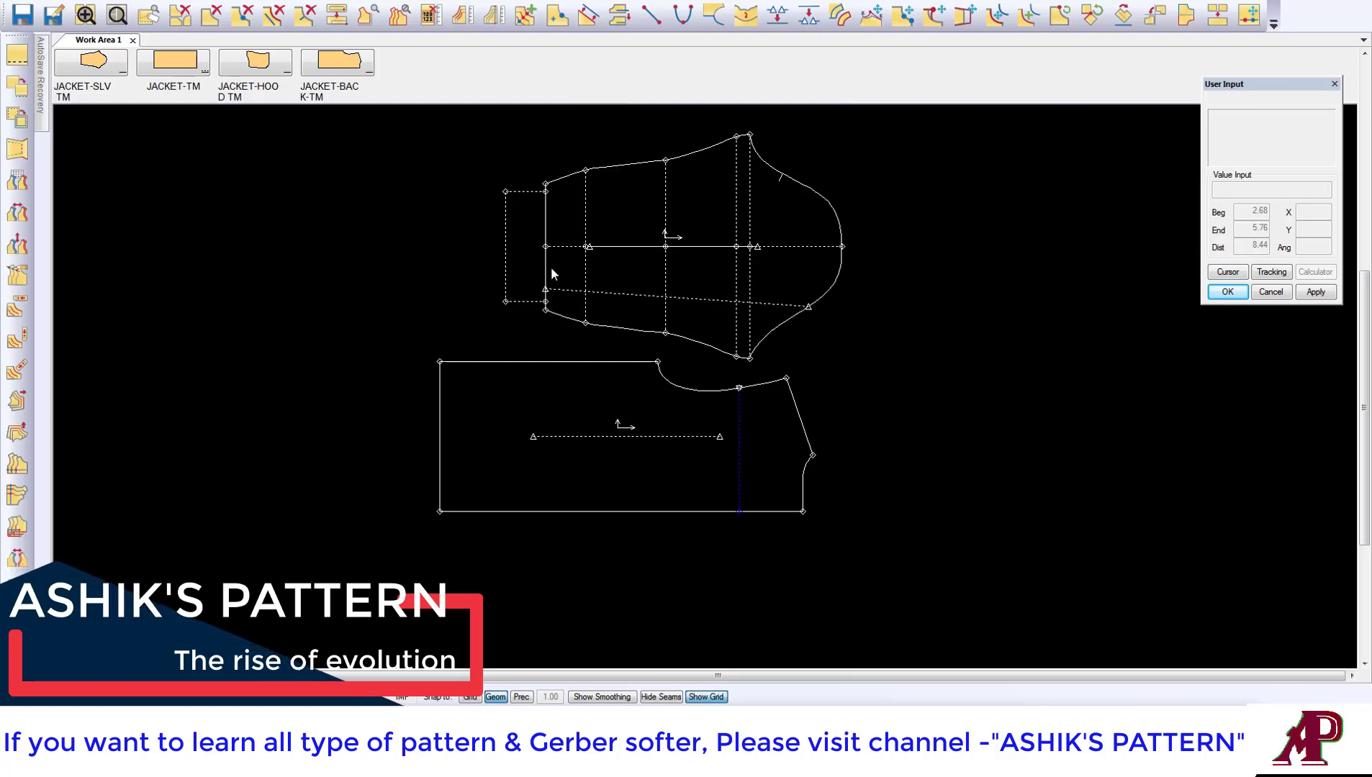
# Glance at the hoodie sketch, then return to and zoom around the pattern pieces
pyautogui.click(669, 237)
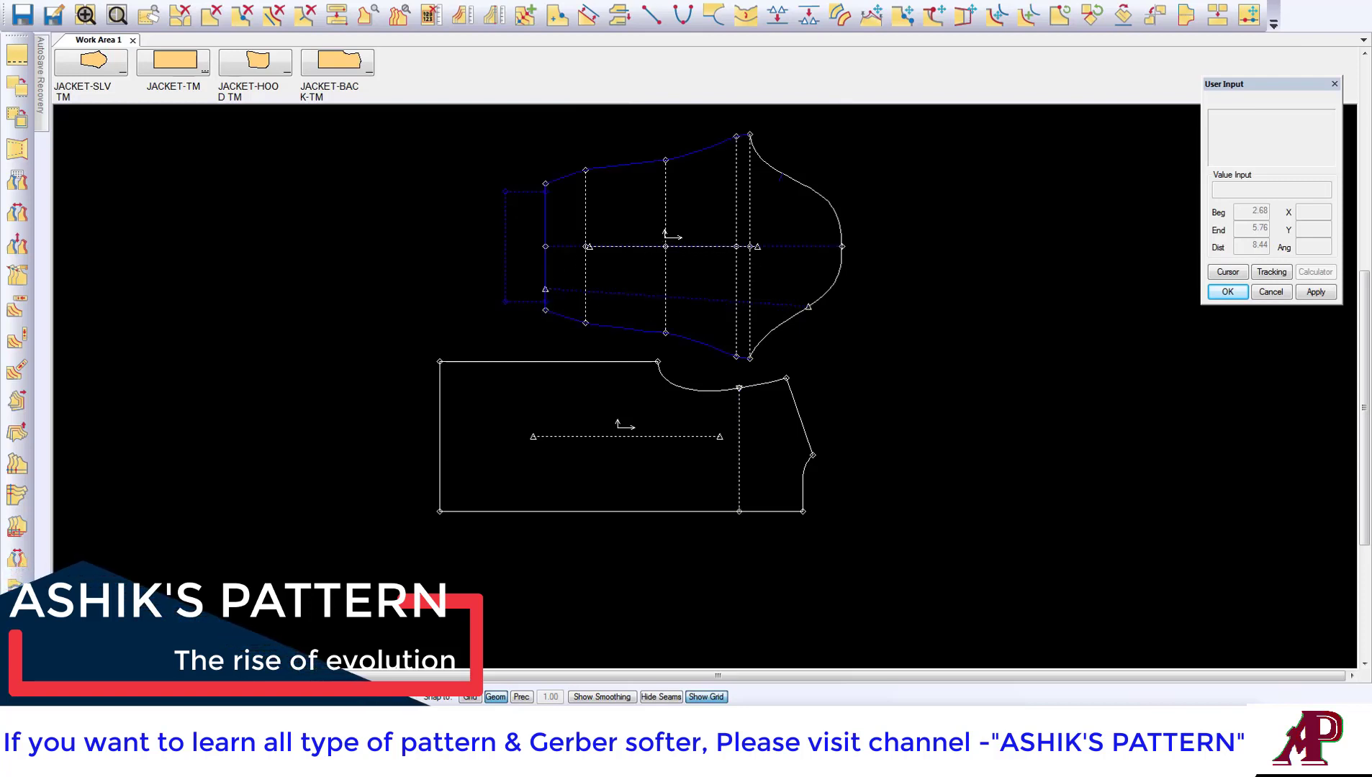
pyautogui.moveTo(416, 677)
pyautogui.click(403, 695)
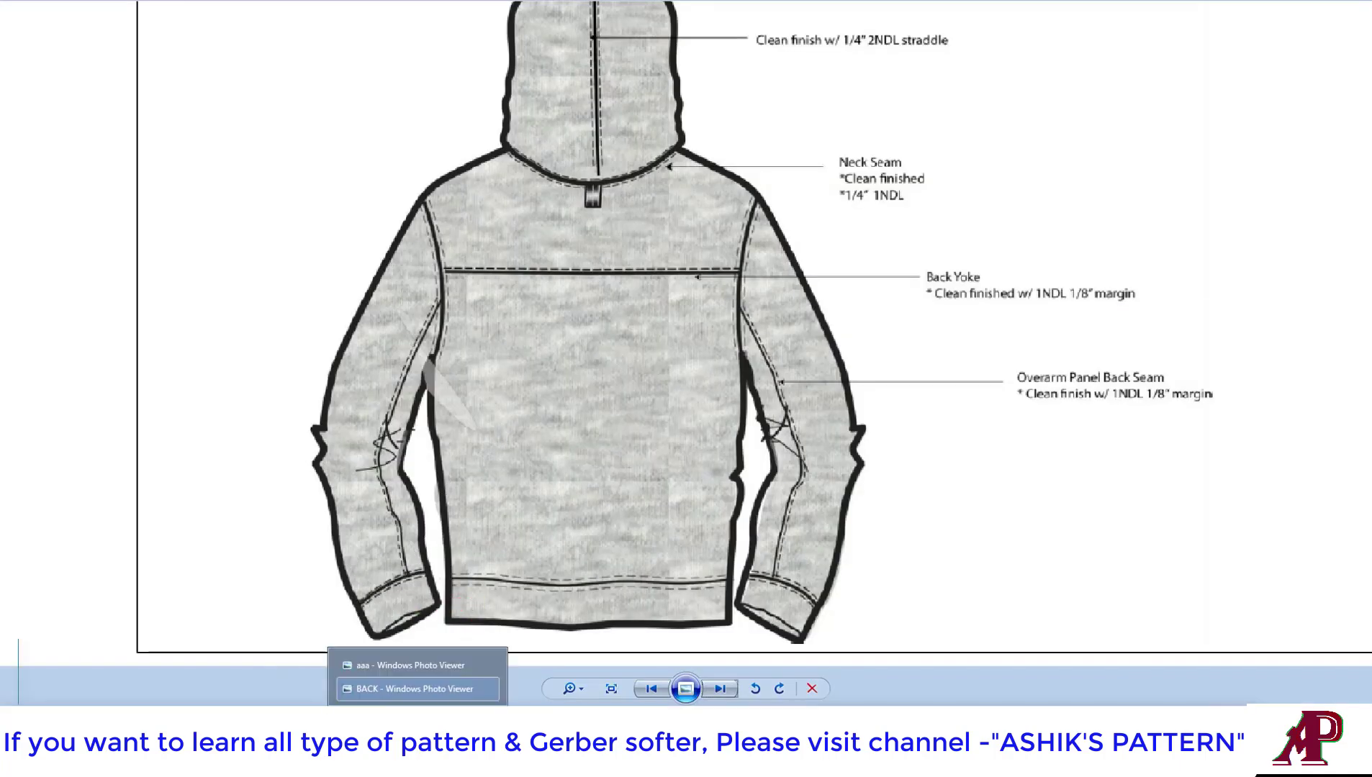
pyautogui.click(238, 688)
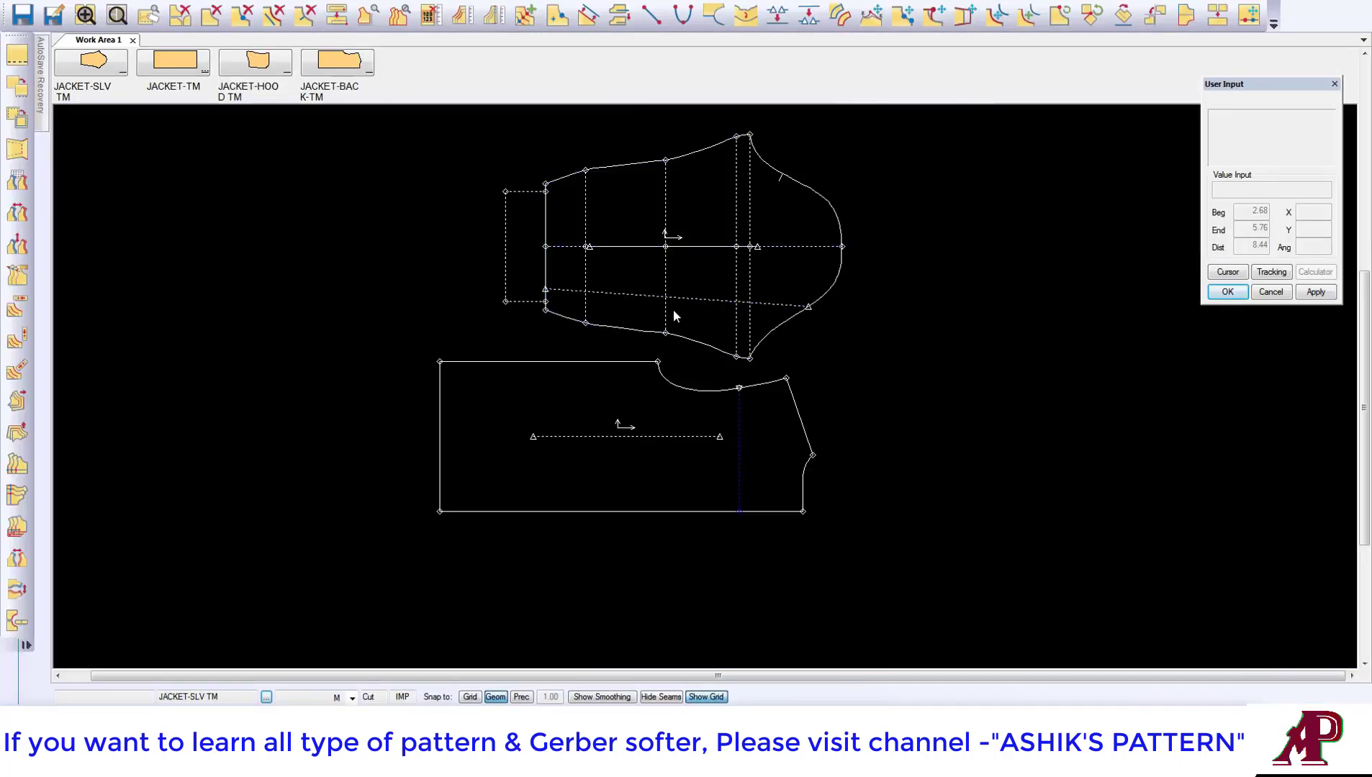
pyautogui.scroll(2, 612, 287)
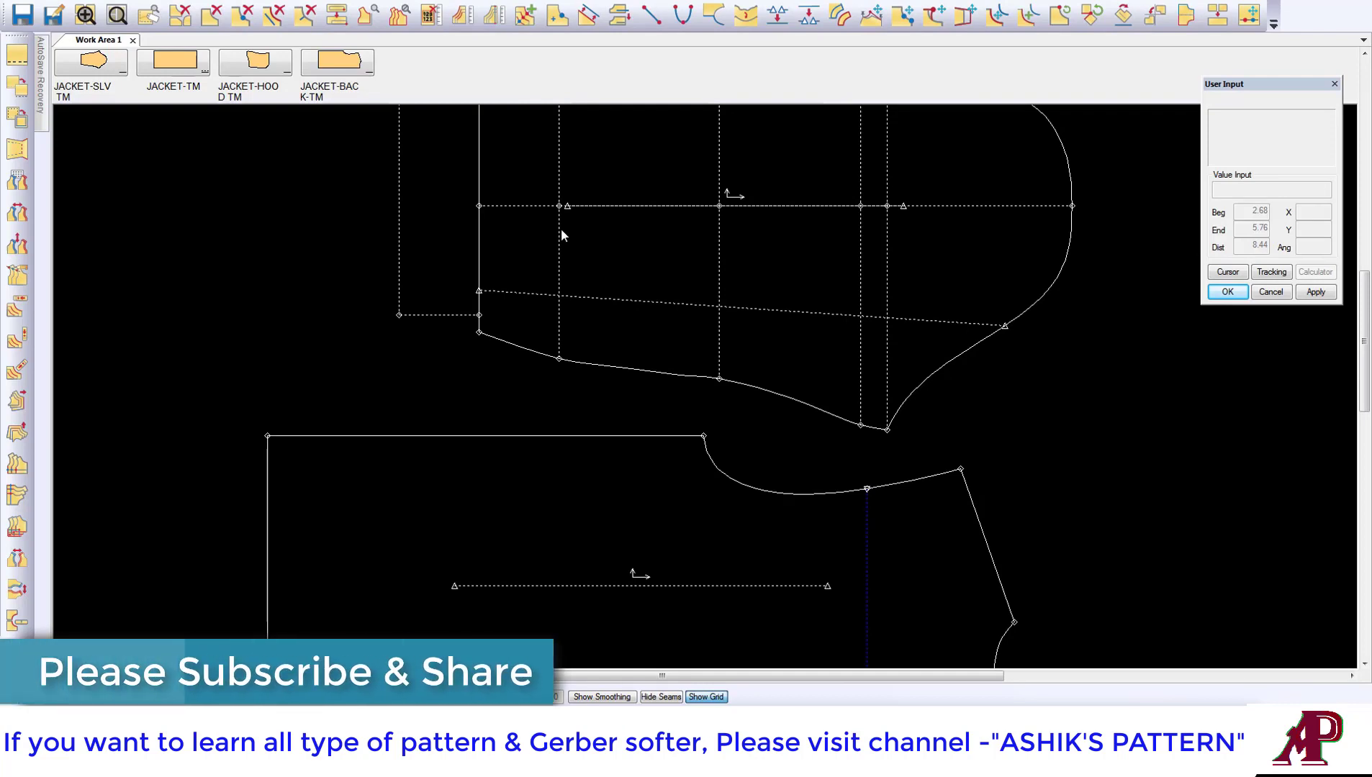
pyautogui.scroll(-2, 648, 298)
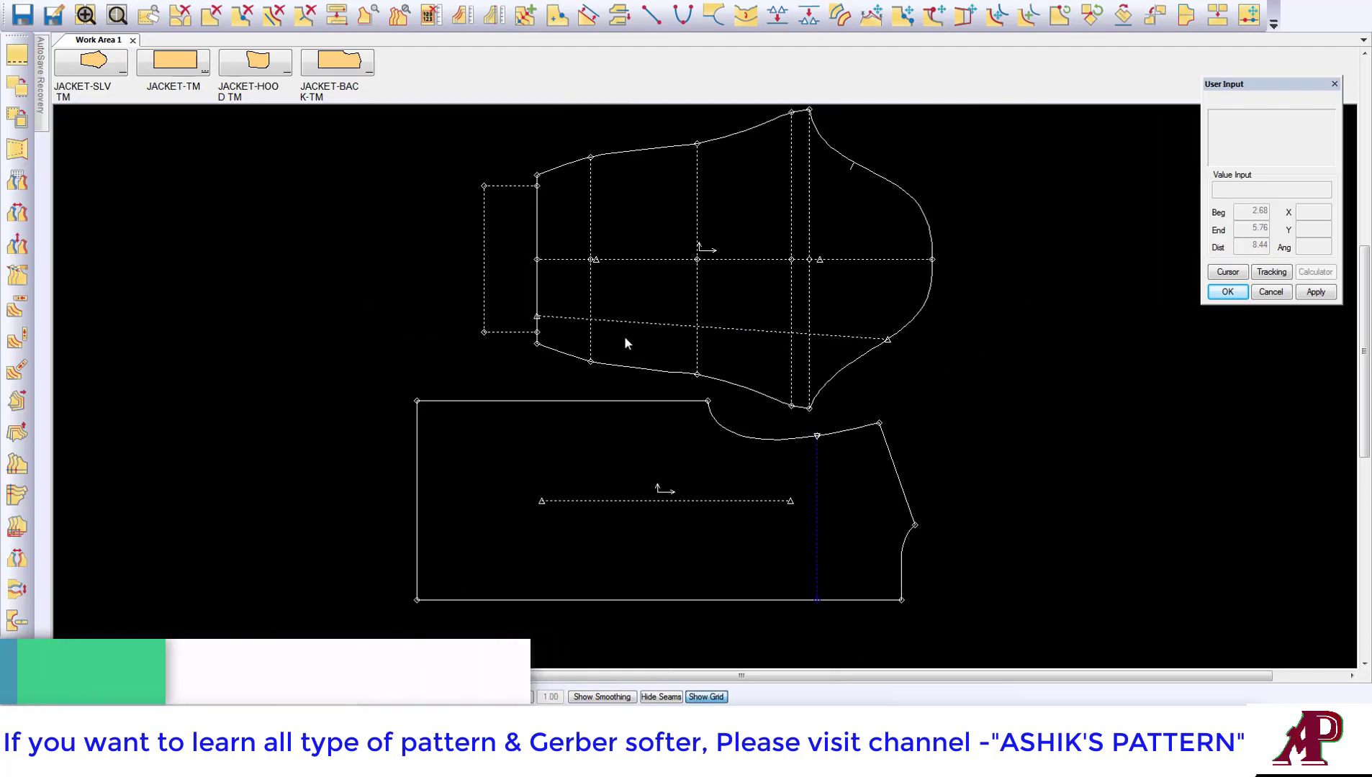
# Move the jacket back piece lower, clear of the sleeve, and bring up the back sketch
pyautogui.click(685, 309)
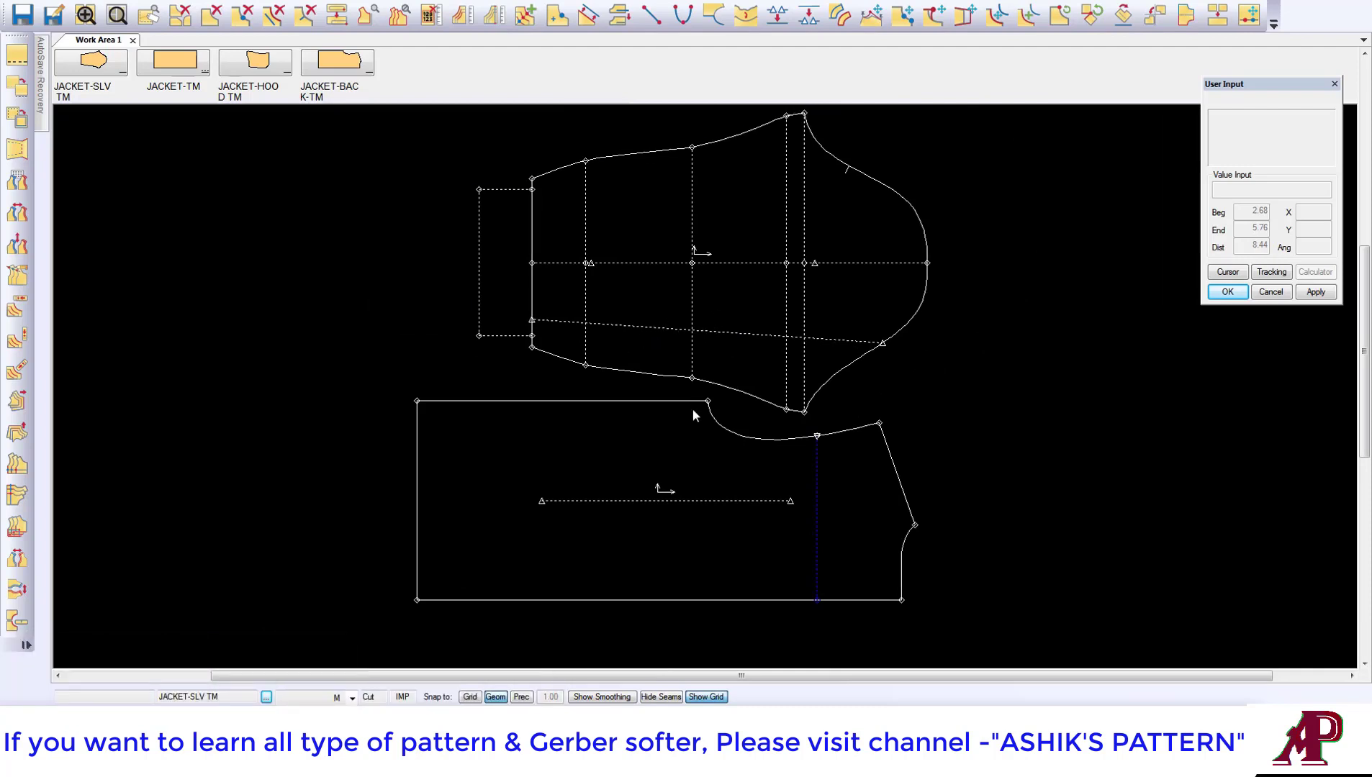
pyautogui.click(685, 445)
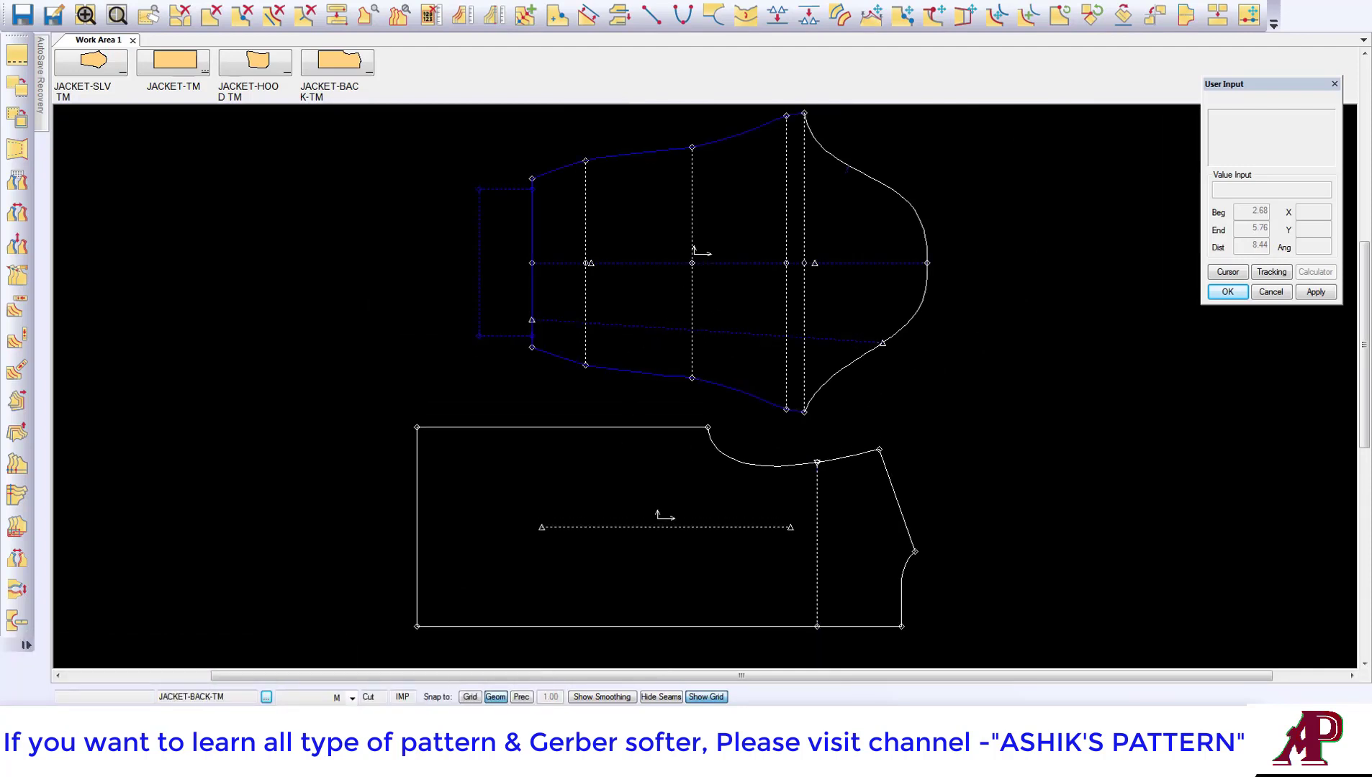
pyautogui.click(414, 685)
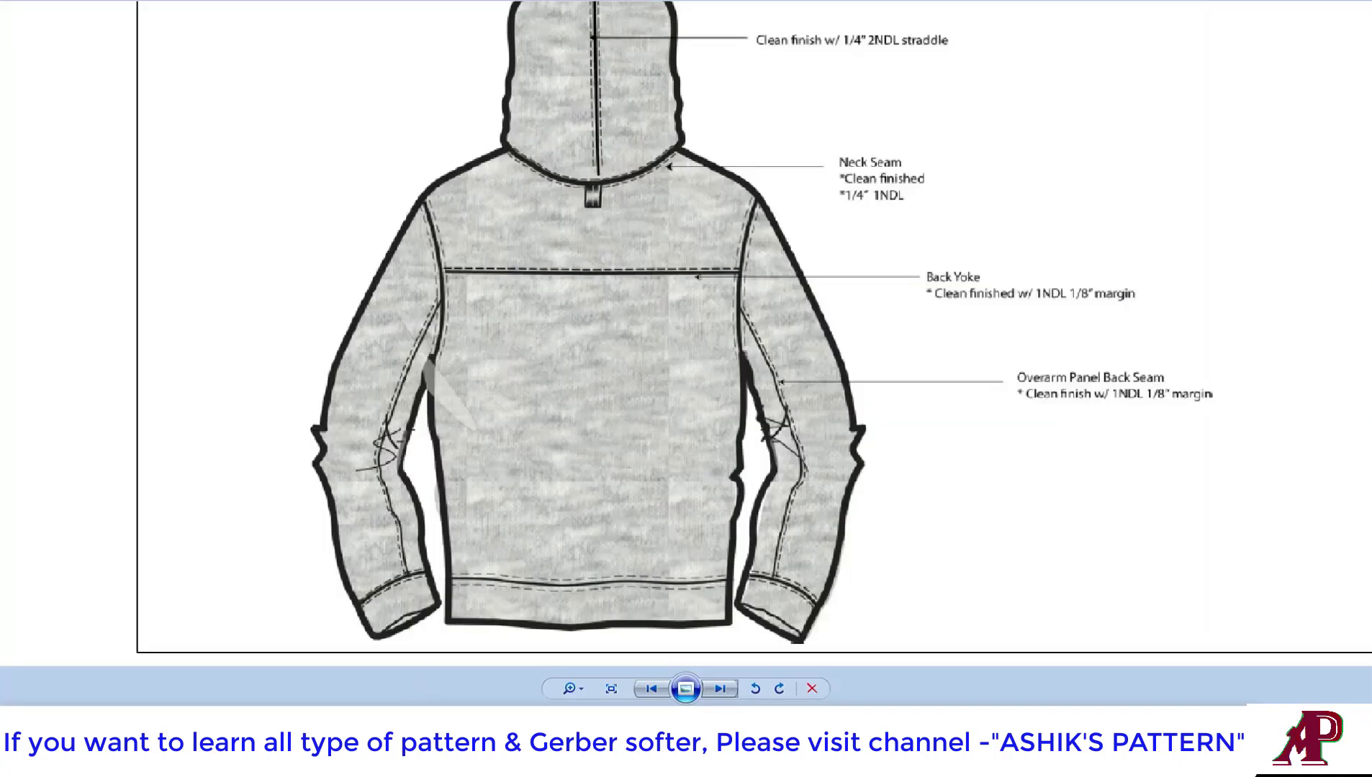
# Compare the hoodie front and back sketches, then return to the sleeve pattern
pyautogui.click(413, 666)
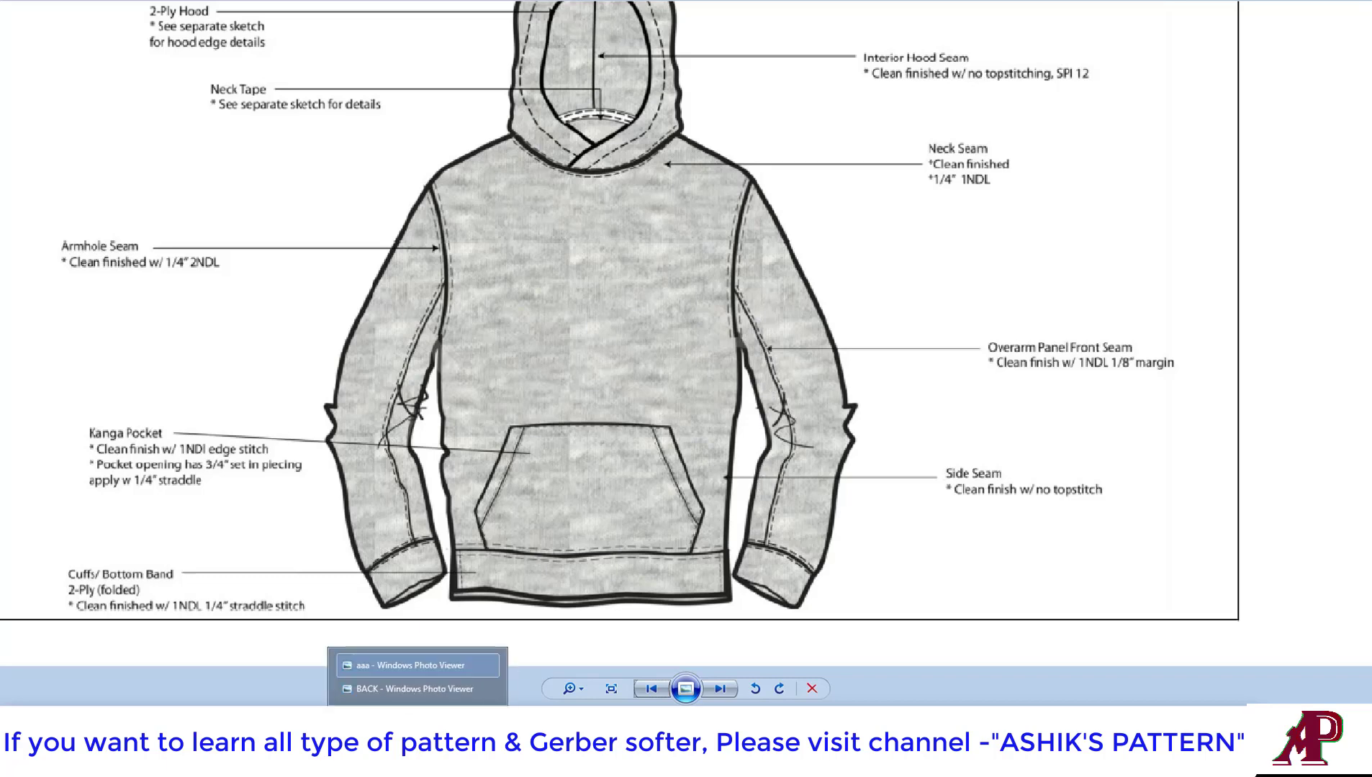
pyautogui.click(427, 691)
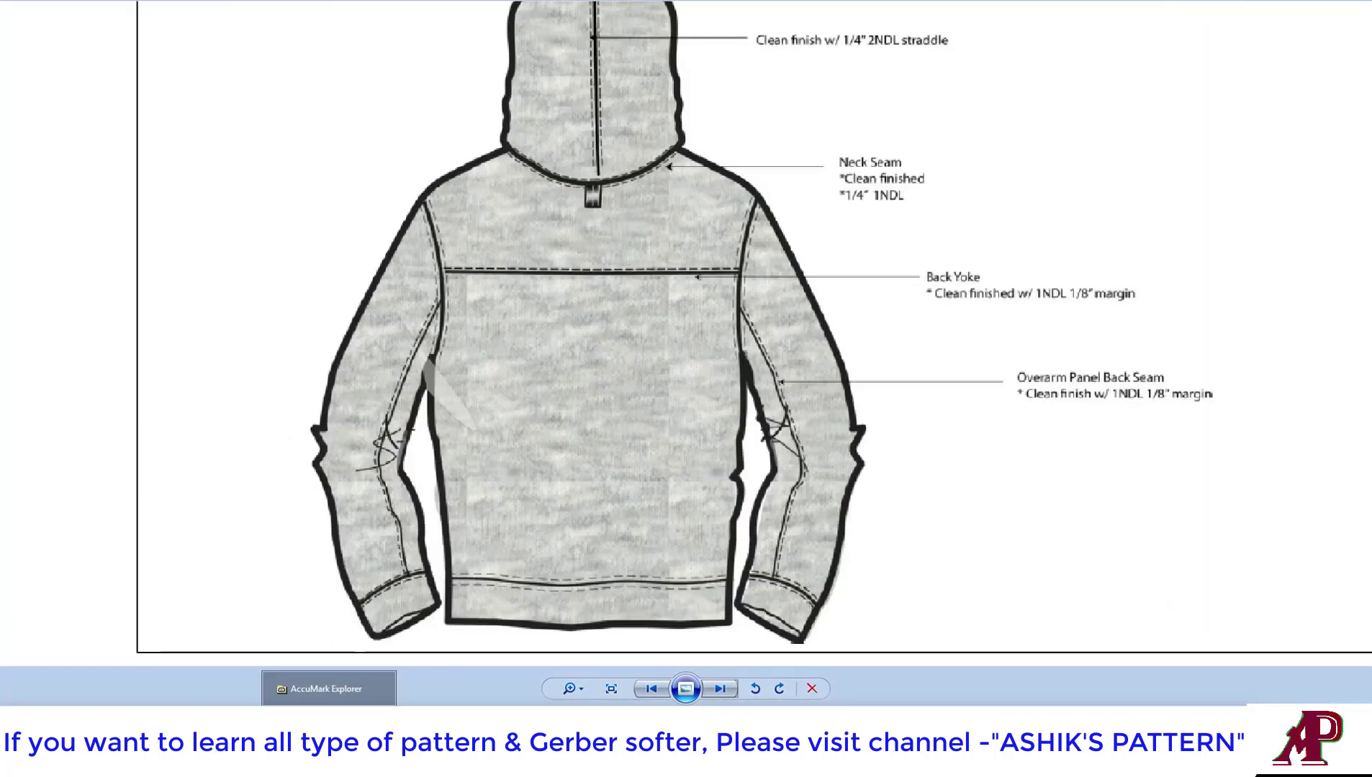
pyautogui.click(329, 689)
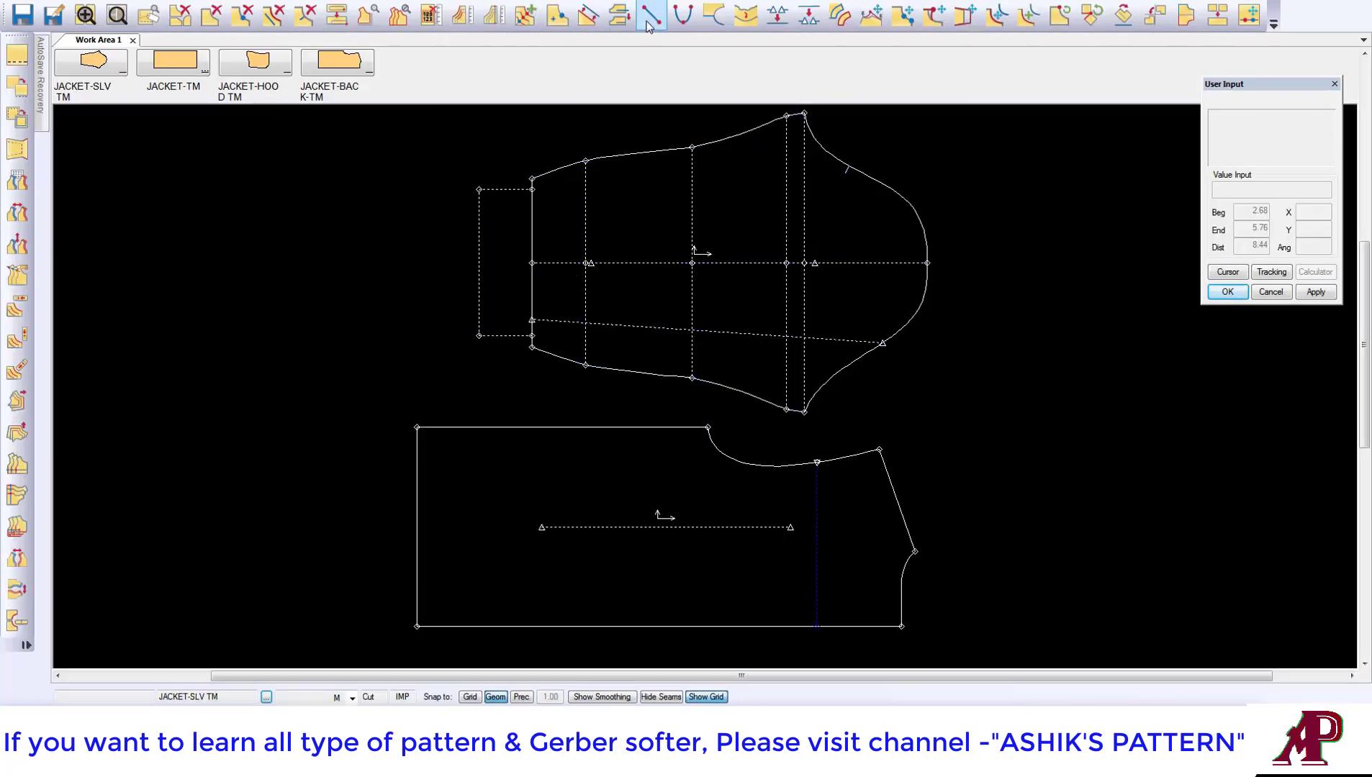
# Mirror the lower diagonal line L34 across the sleeve's centre line
pyautogui.rightClick(639, 197)
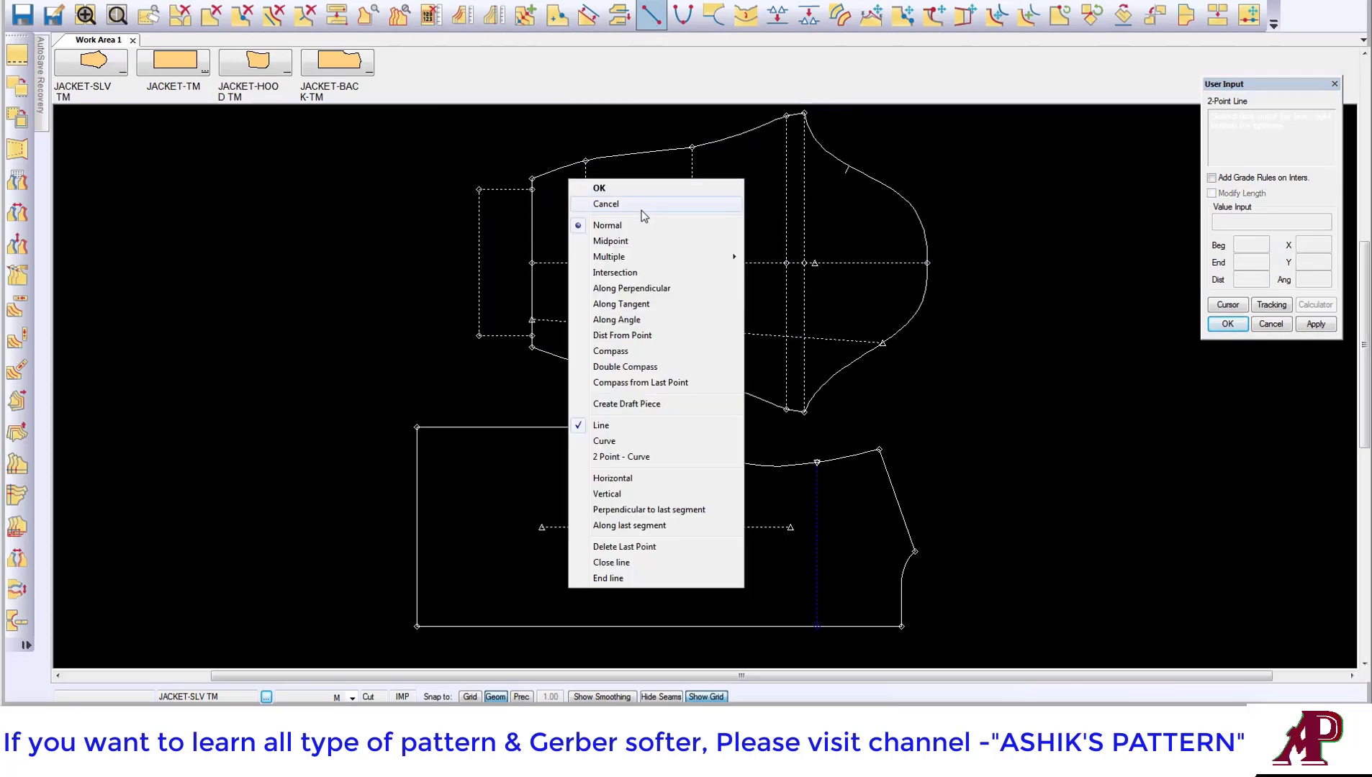
pyautogui.click(640, 211)
pyautogui.click(713, 15)
pyautogui.click(863, 341)
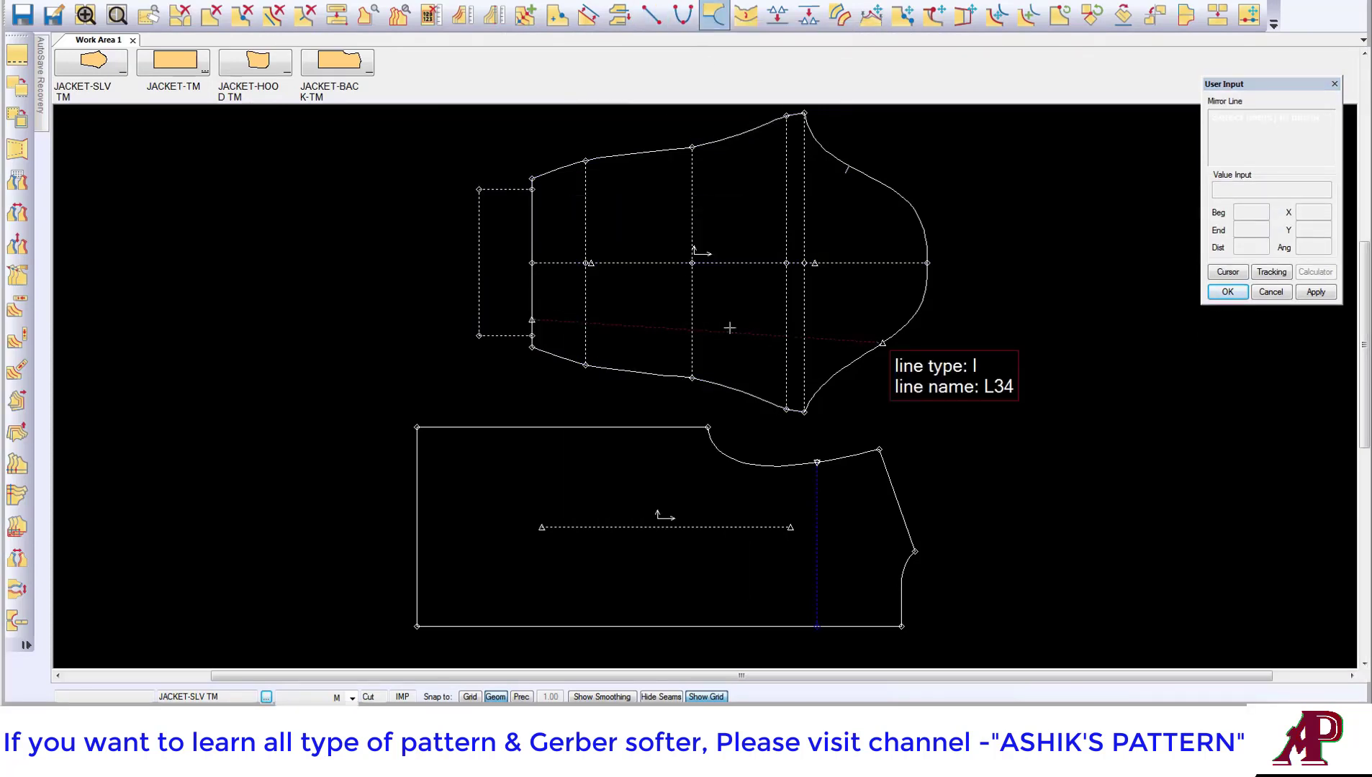
pyautogui.click(652, 262)
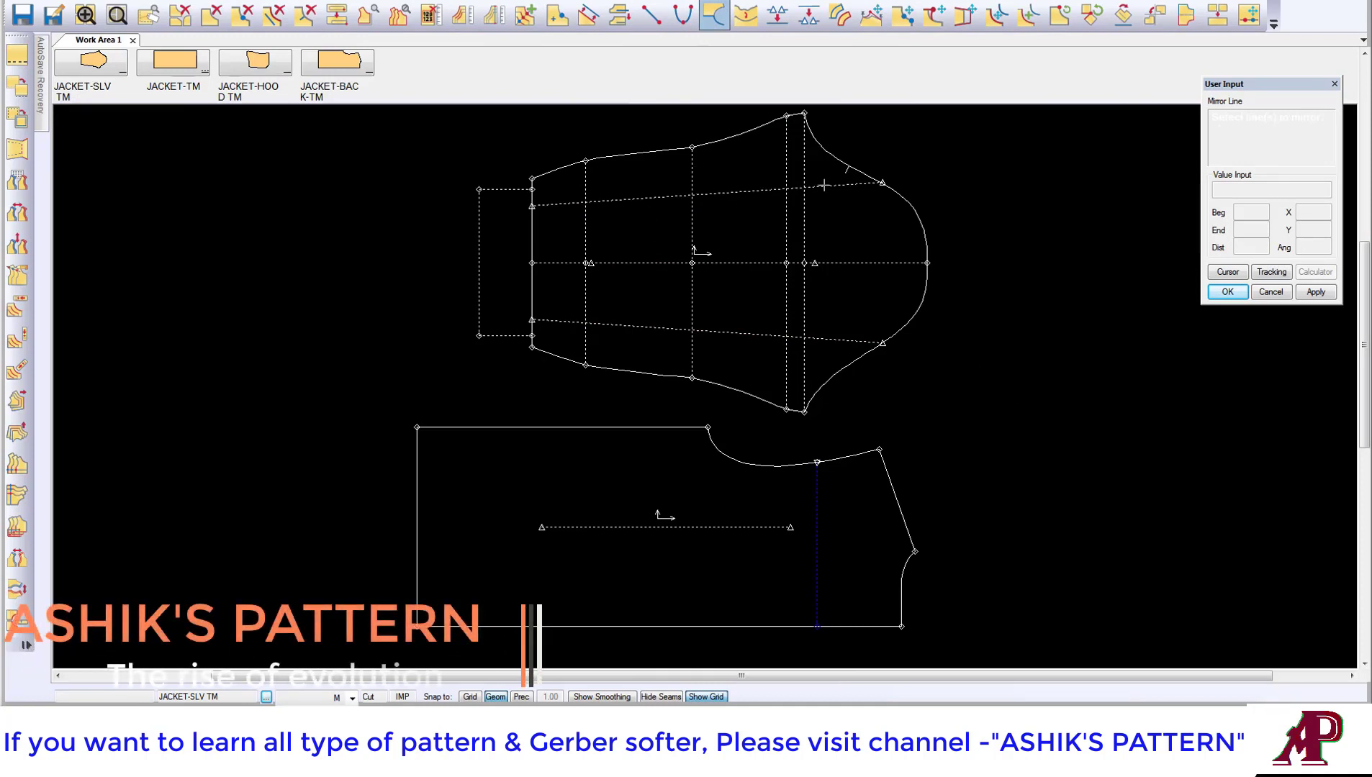
pyautogui.rightClick(777, 178)
pyautogui.click(799, 189)
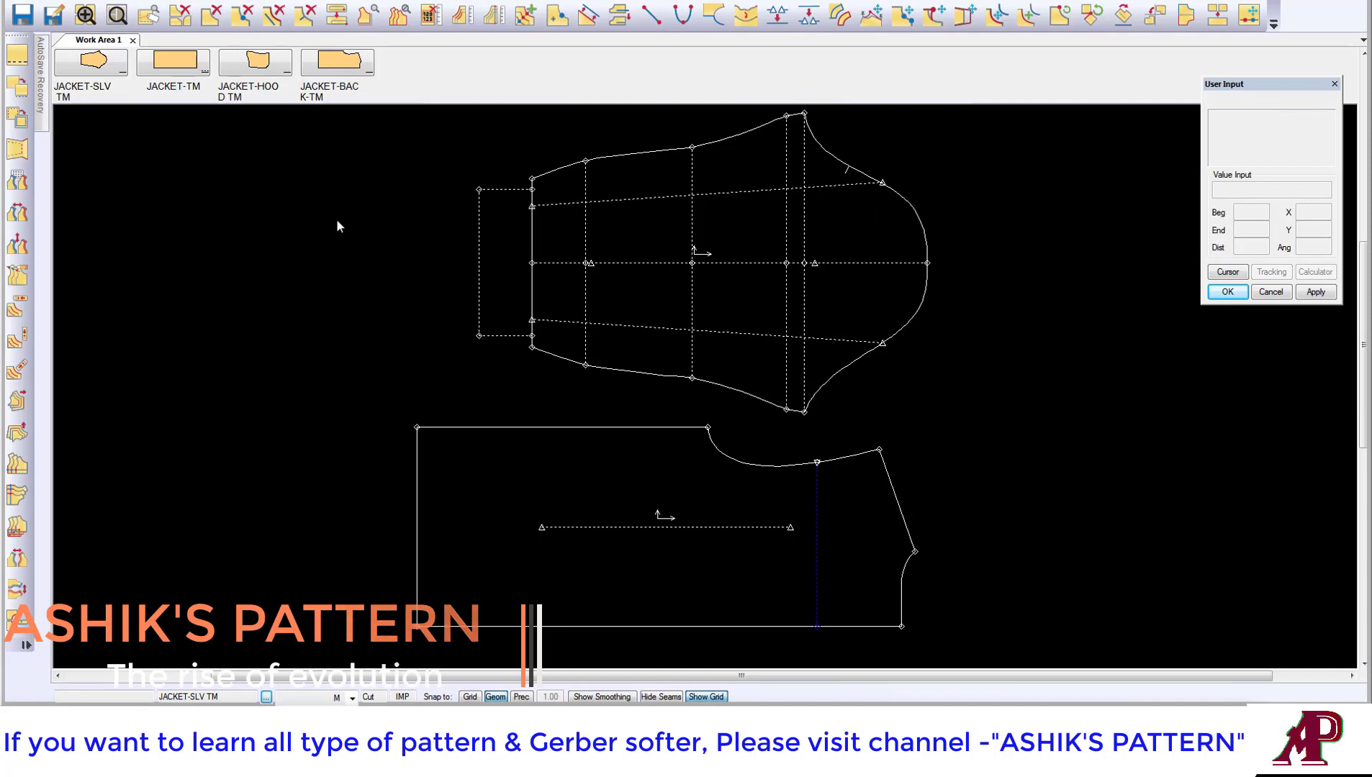
# Apply Intersection Y to join the upper and lower diagonal lines at the sleeve cap
pyautogui.click(17, 494)
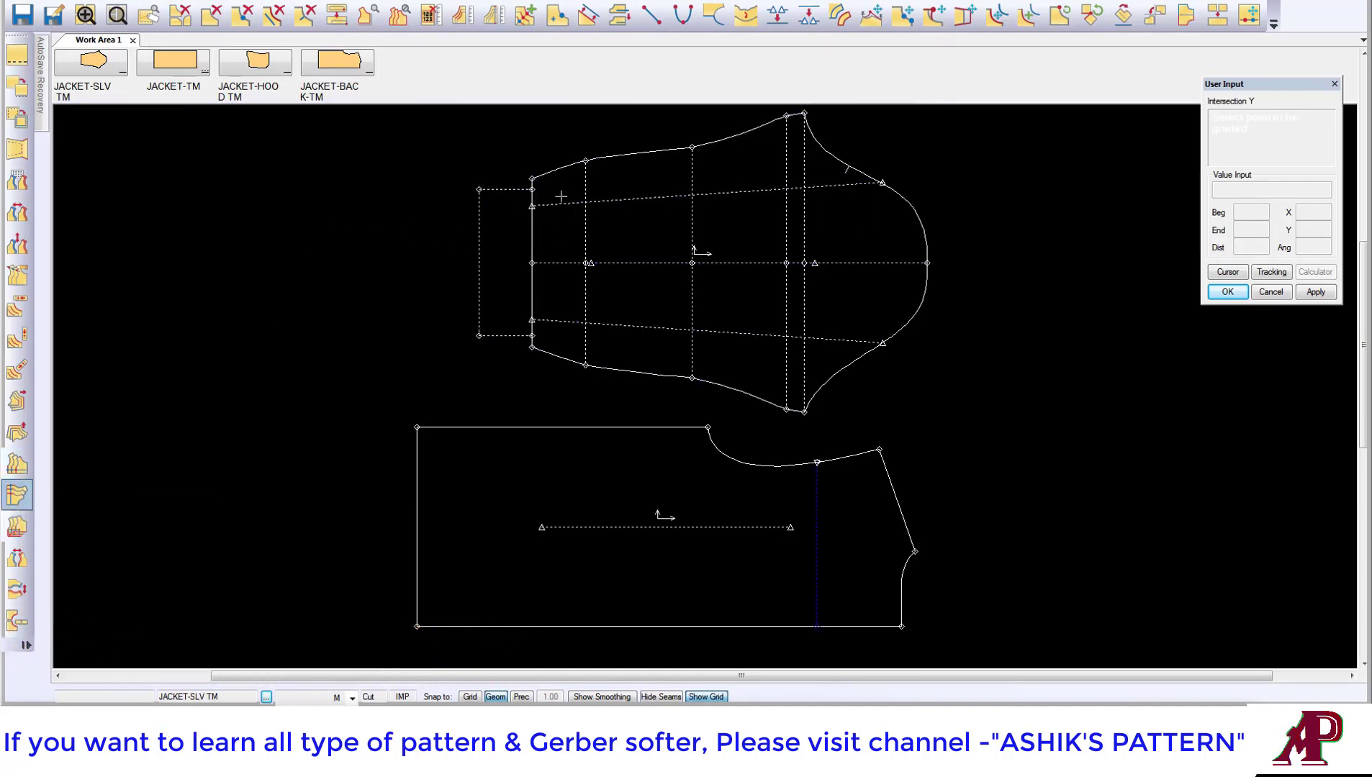
pyautogui.click(532, 205)
pyautogui.click(873, 184)
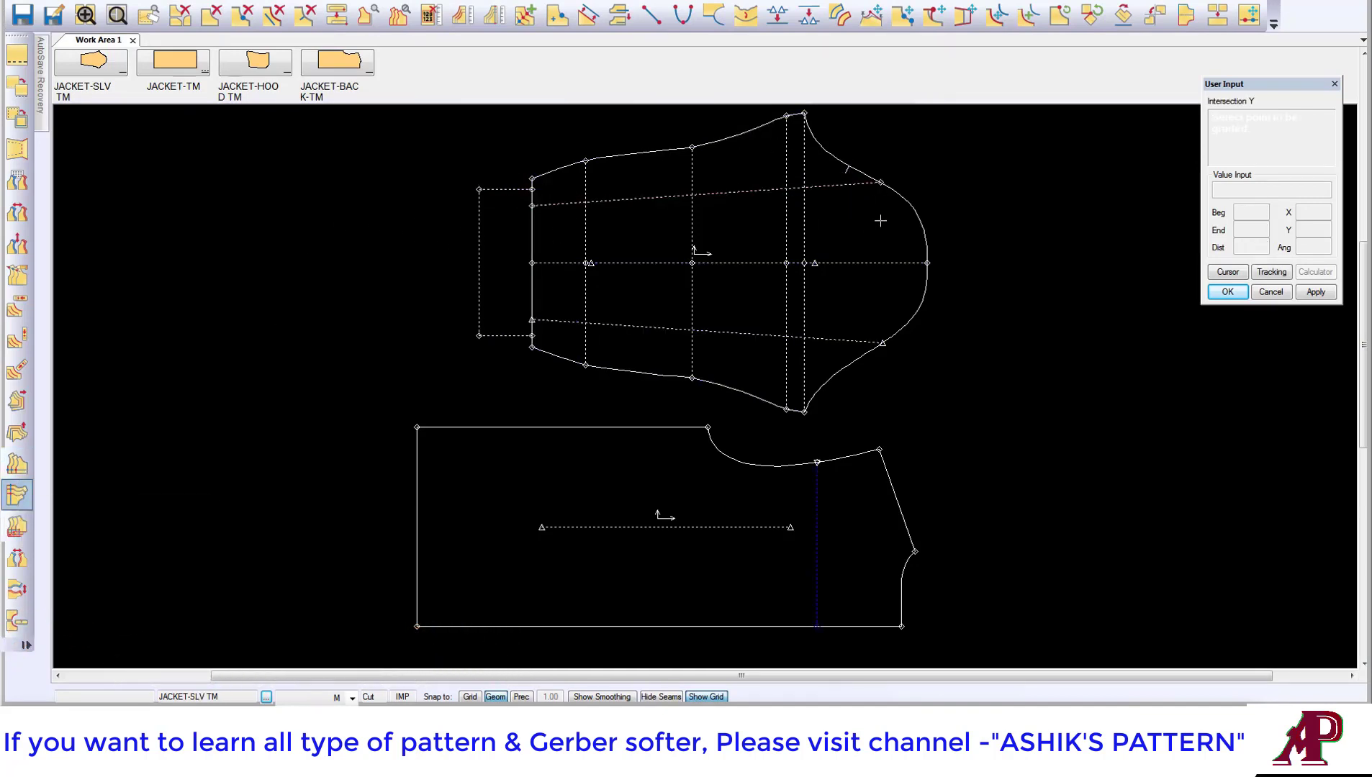
pyautogui.click(882, 343)
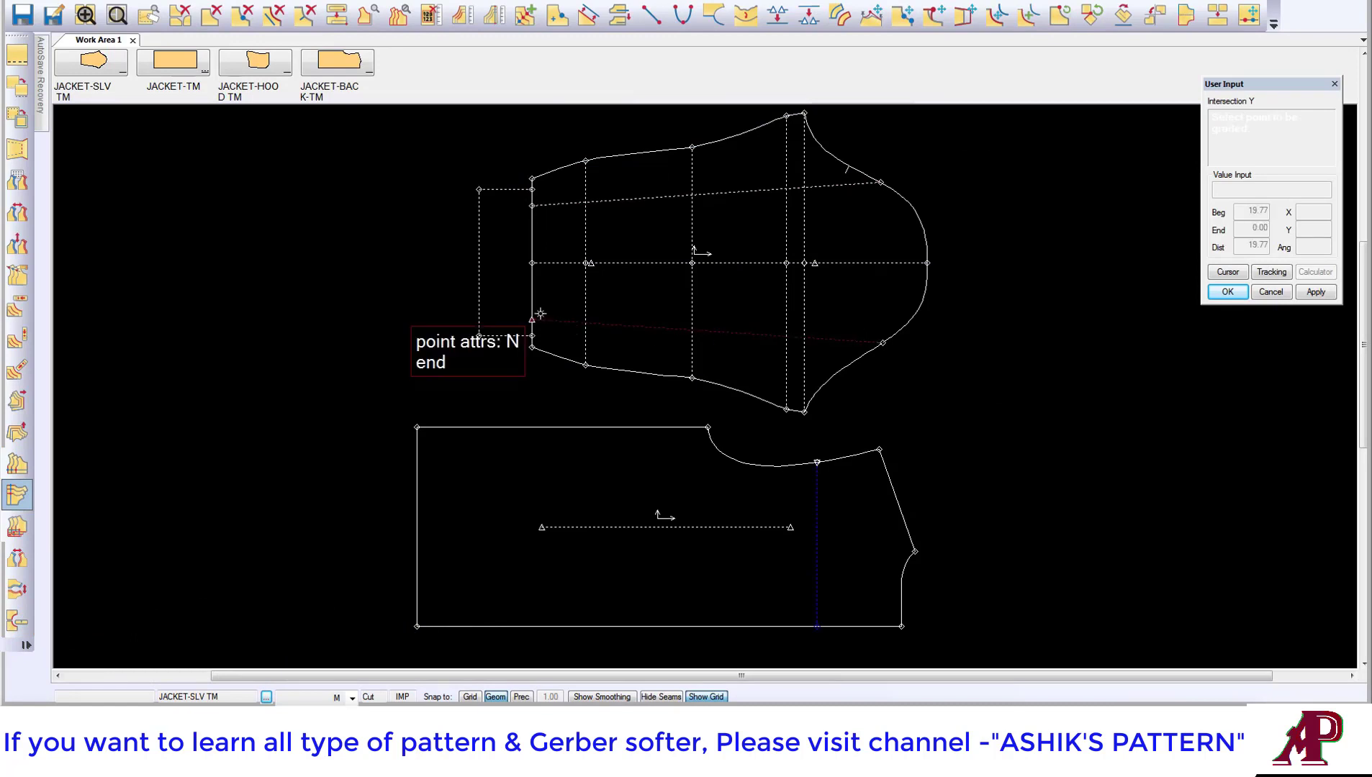
pyautogui.click(534, 315)
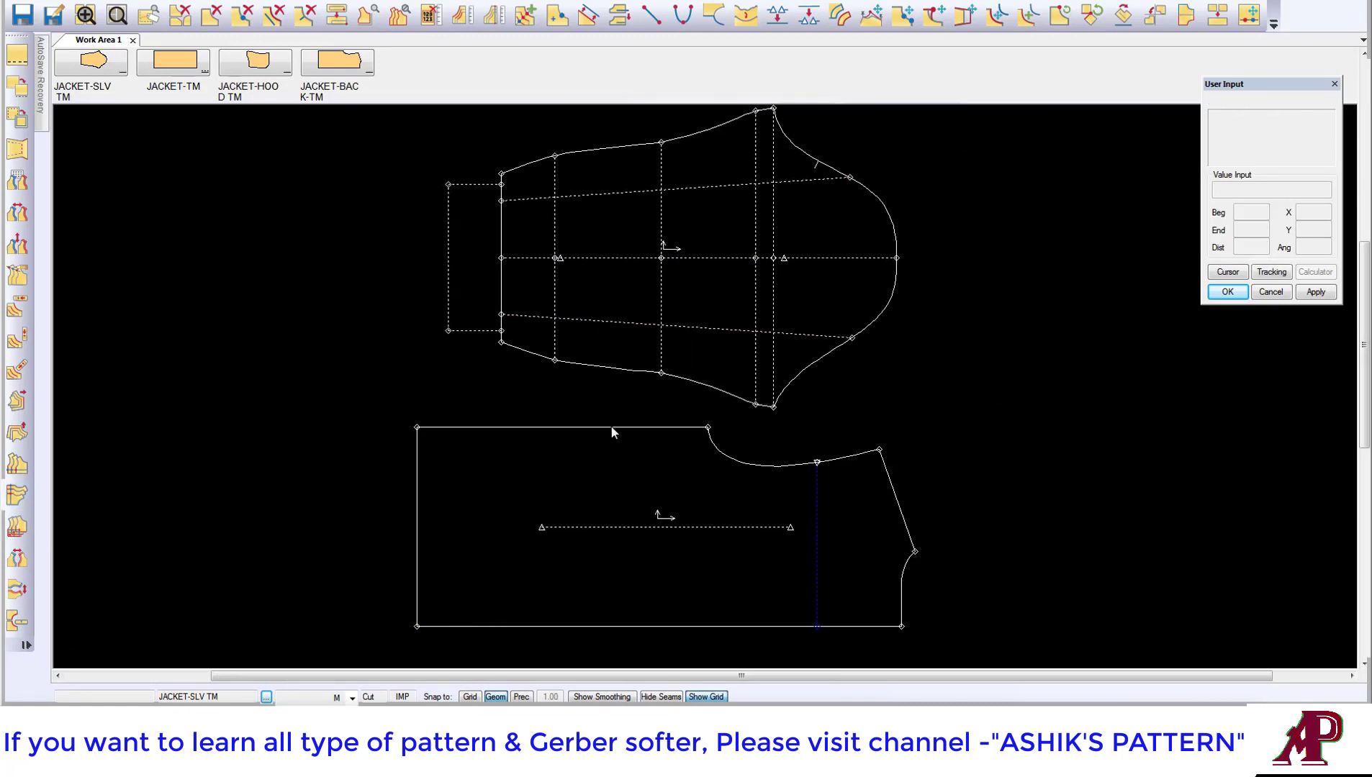
# Delete the jacket back piece from the work area
pyautogui.moveTo(611, 429); pyautogui.dragTo(609, 512)
pyautogui.rightClick(587, 539)
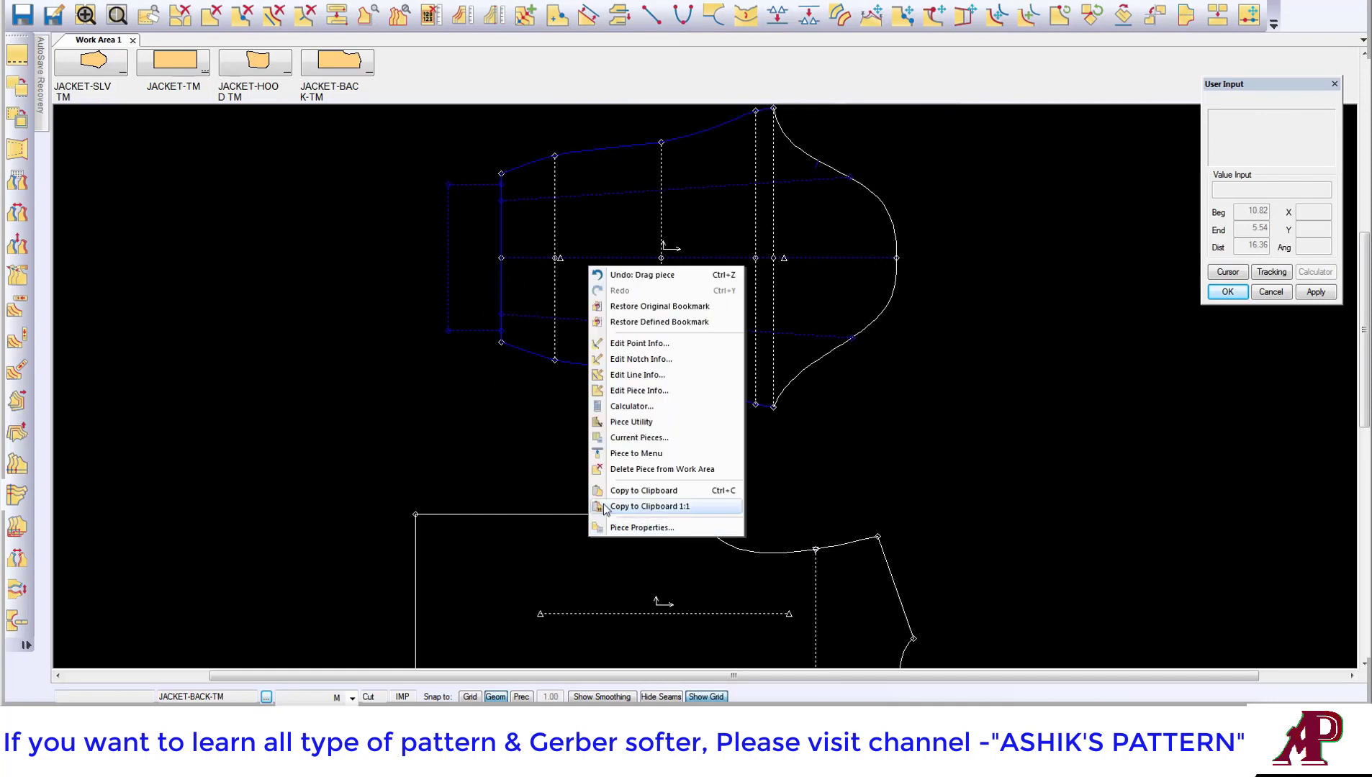
pyautogui.click(619, 469)
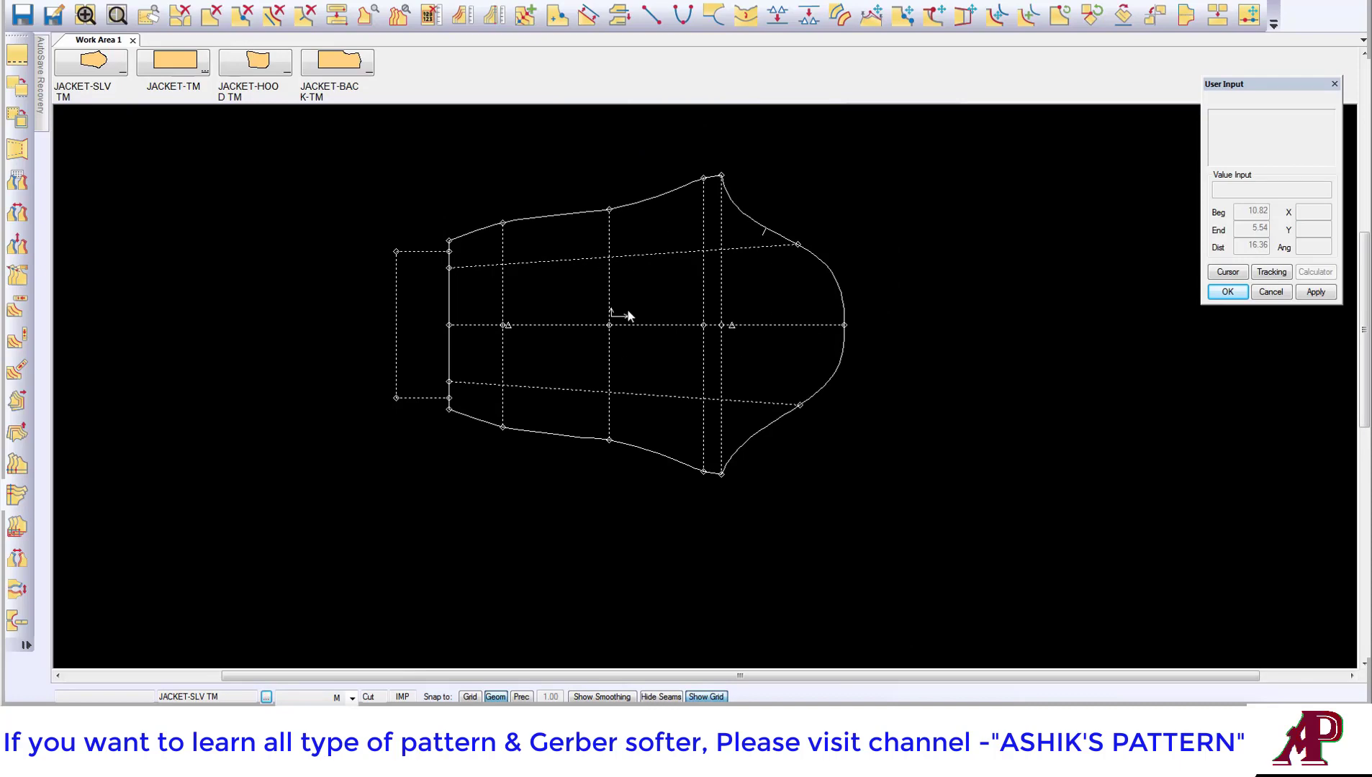
pyautogui.scroll(1, 671, 315)
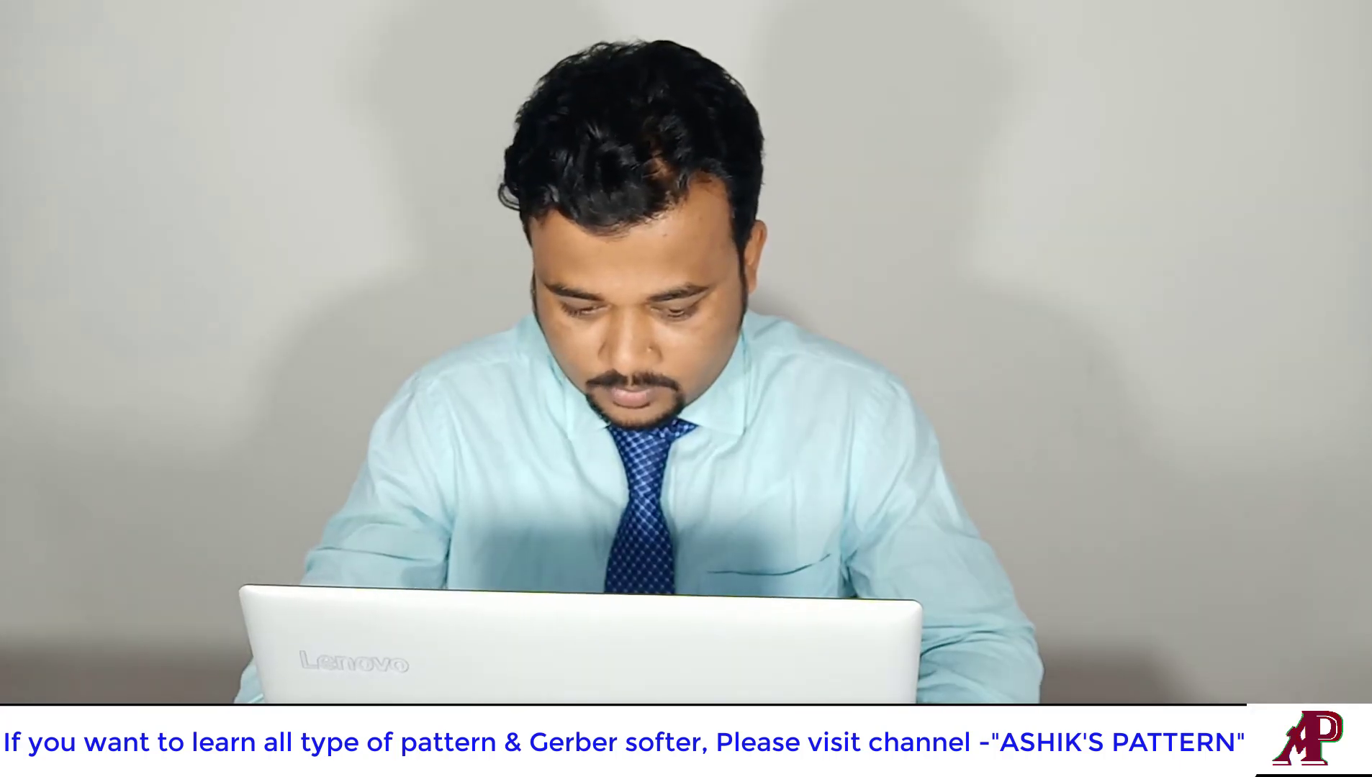